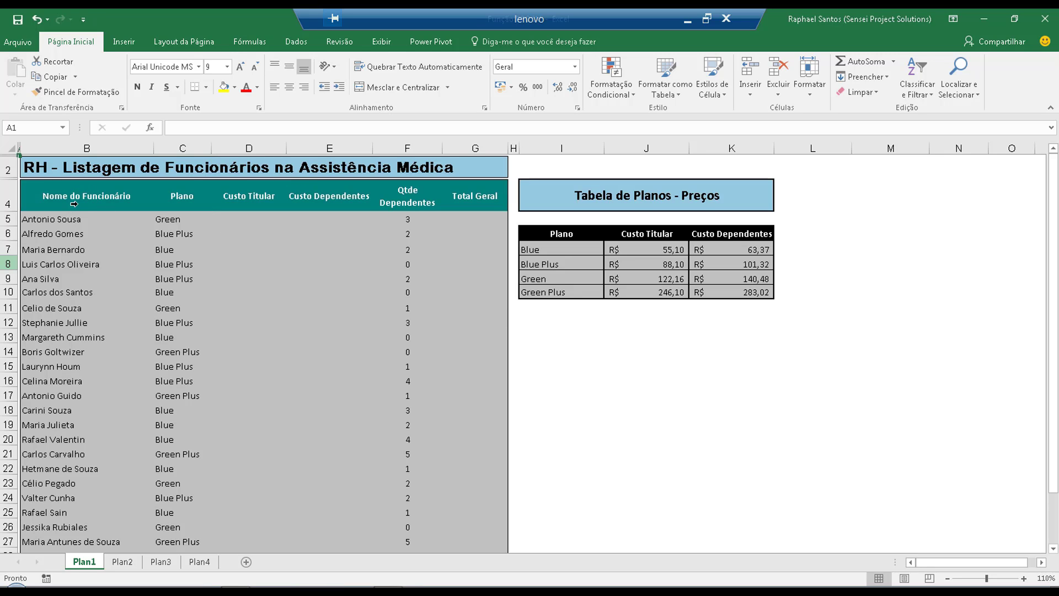
# Examine the employee names and plans, and the plan names, Custo Titular and Custo Dependentes prices in the plan price table.
pyautogui.click(73, 203)
pyautogui.moveTo(95, 204); pyautogui.dragTo(99, 220)
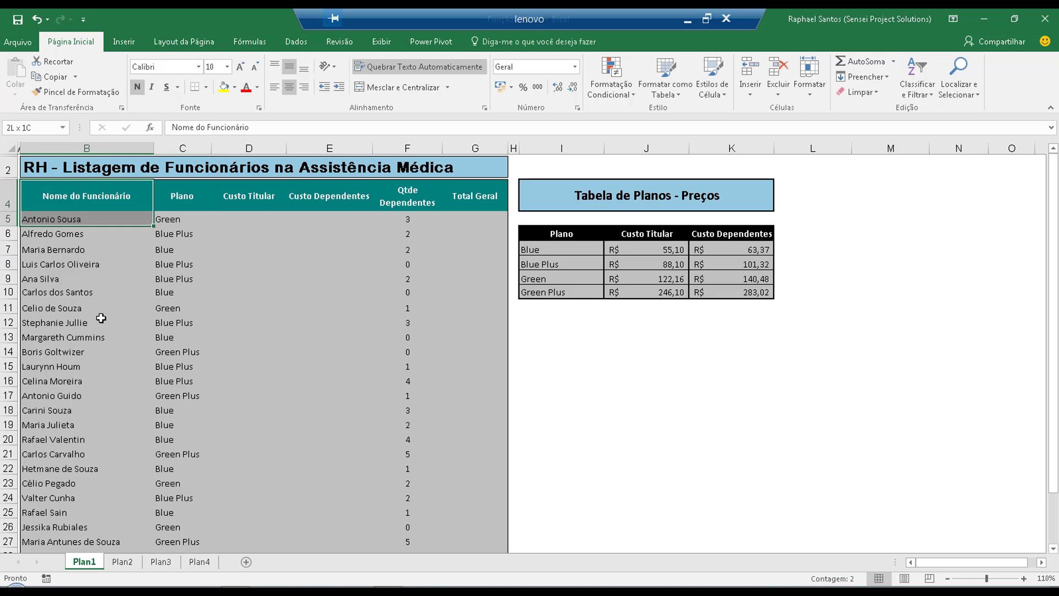
pyautogui.moveTo(101, 318); pyautogui.dragTo(131, 426)
pyautogui.moveTo(185, 199); pyautogui.dragTo(182, 421)
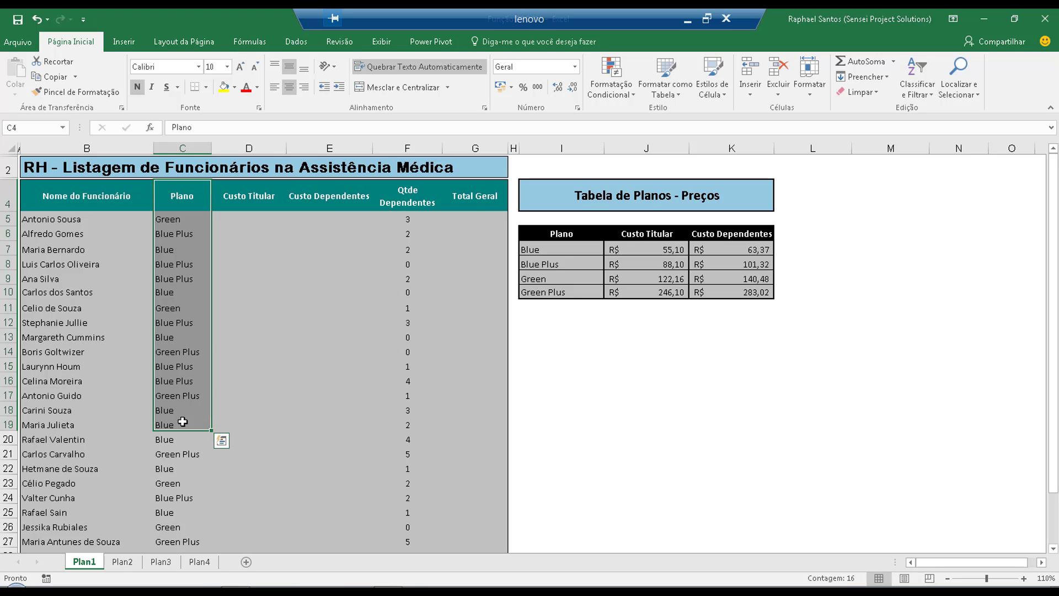
pyautogui.click(569, 249)
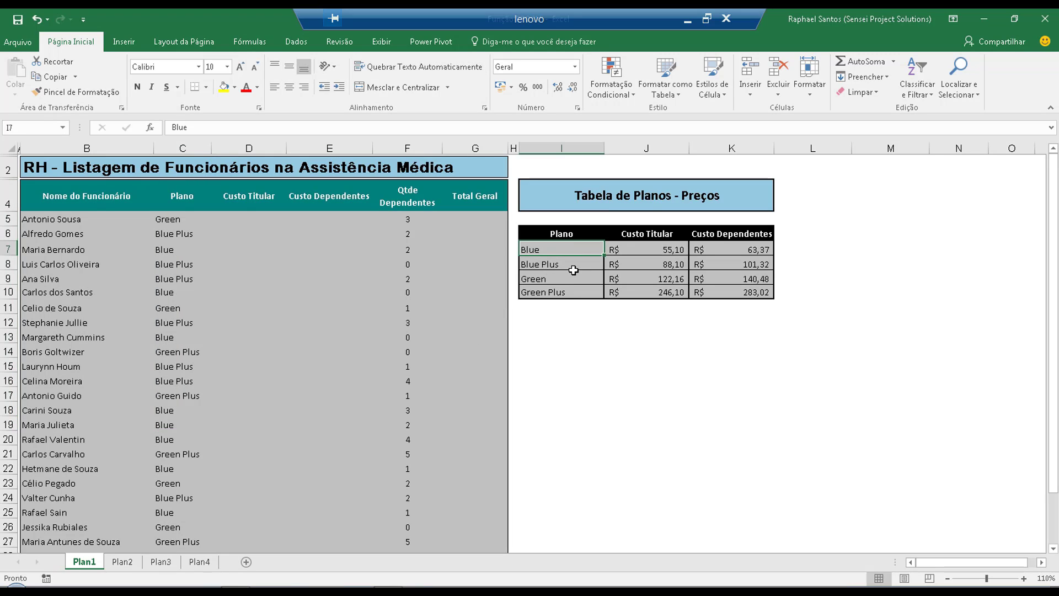
pyautogui.click(576, 267)
pyautogui.click(561, 280)
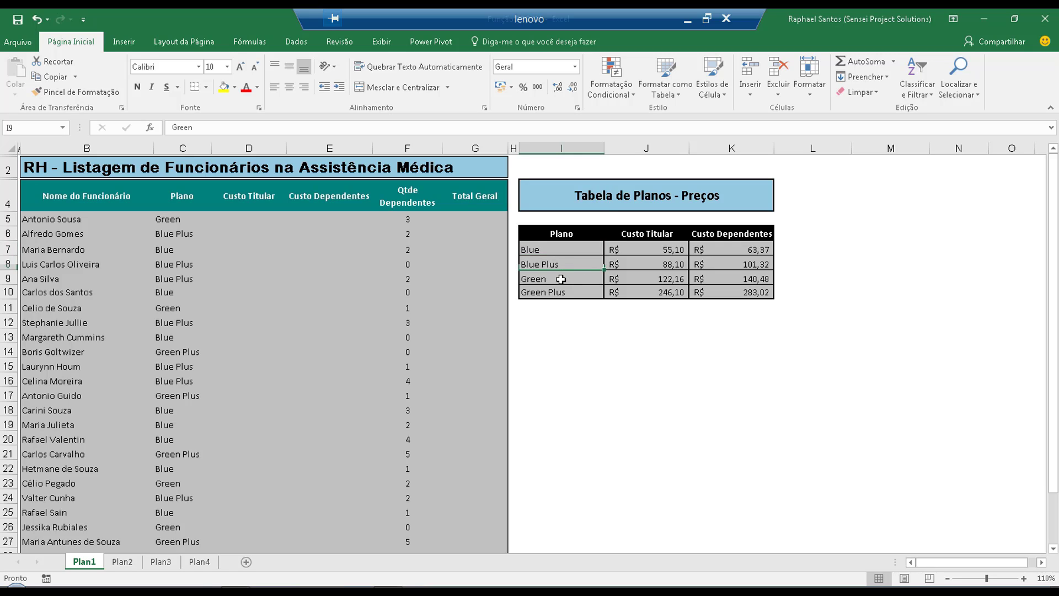
pyautogui.click(577, 293)
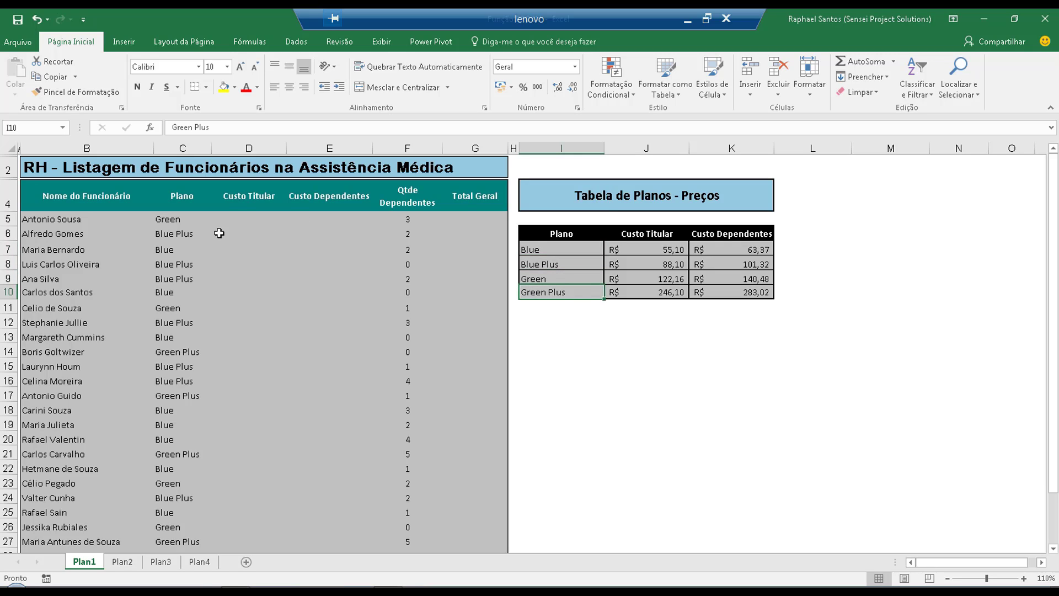
pyautogui.click(674, 235)
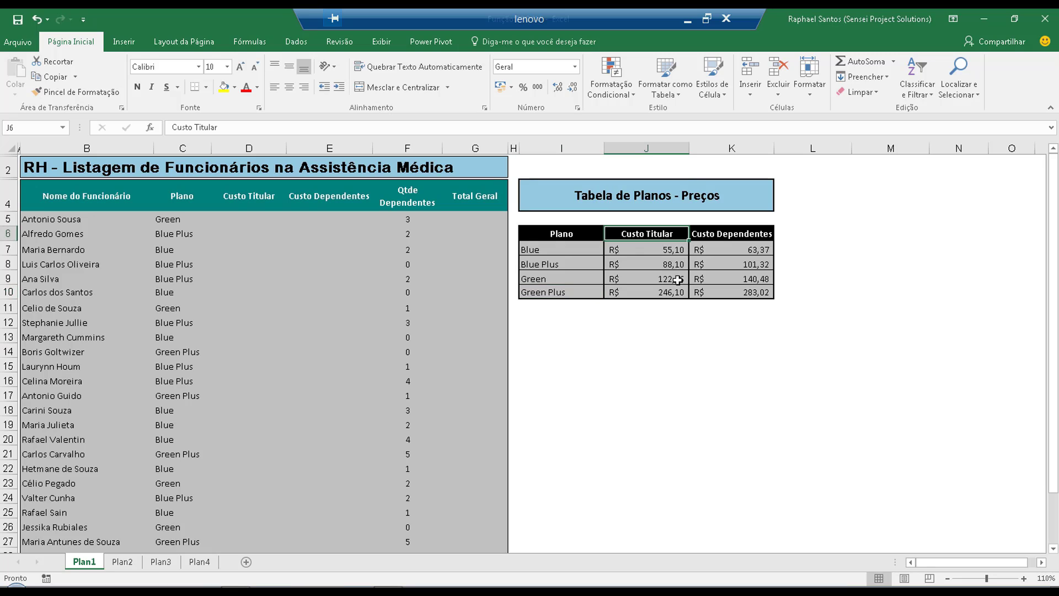
pyautogui.moveTo(678, 280); pyautogui.dragTo(677, 293)
pyautogui.moveTo(742, 231); pyautogui.dragTo(735, 291)
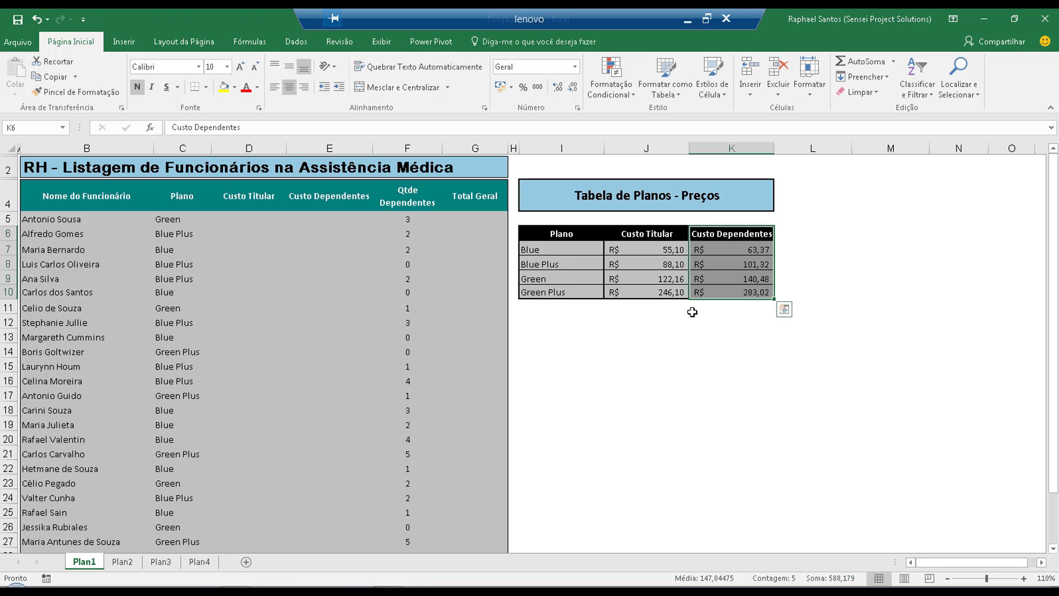
# Compare the employees' assigned plans and empty Custo Titular and Custo Dependentes columns with the corresponding prices in the plan price table.
pyautogui.click(72, 221)
pyautogui.click(195, 221)
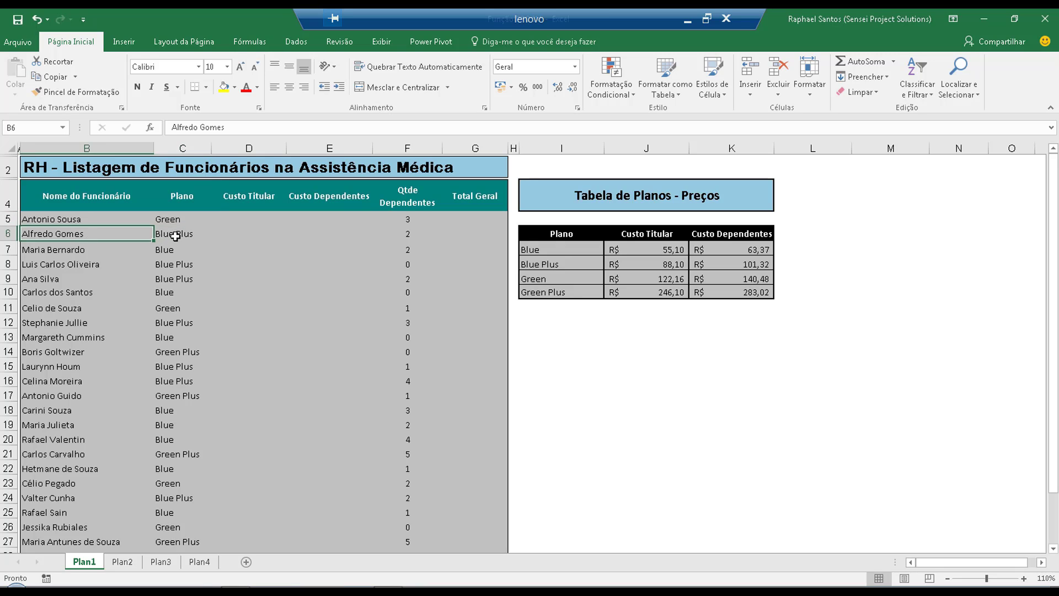
pyautogui.click(177, 236)
pyautogui.click(78, 253)
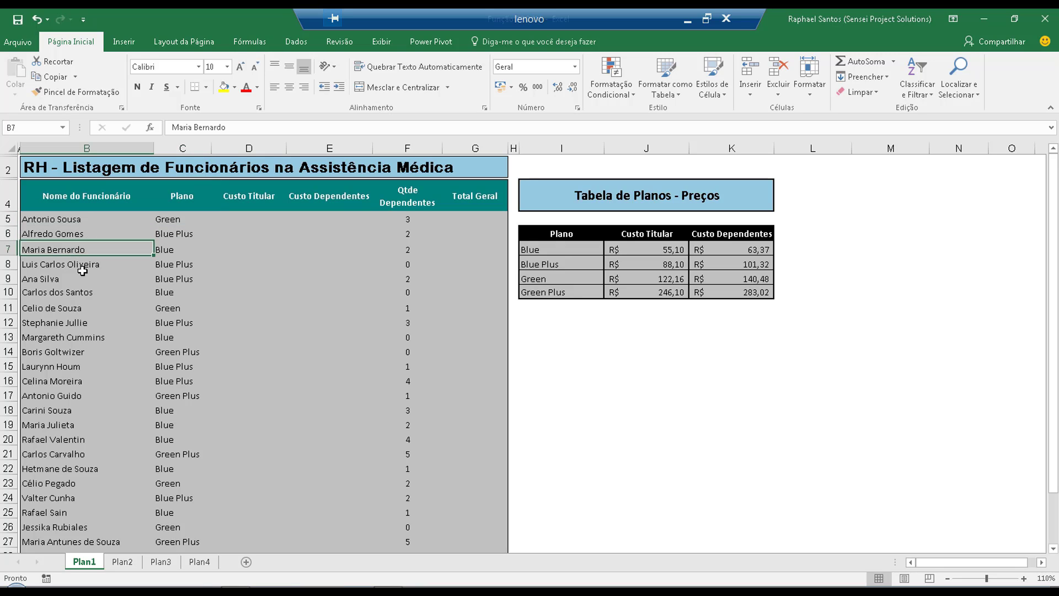
pyautogui.click(176, 252)
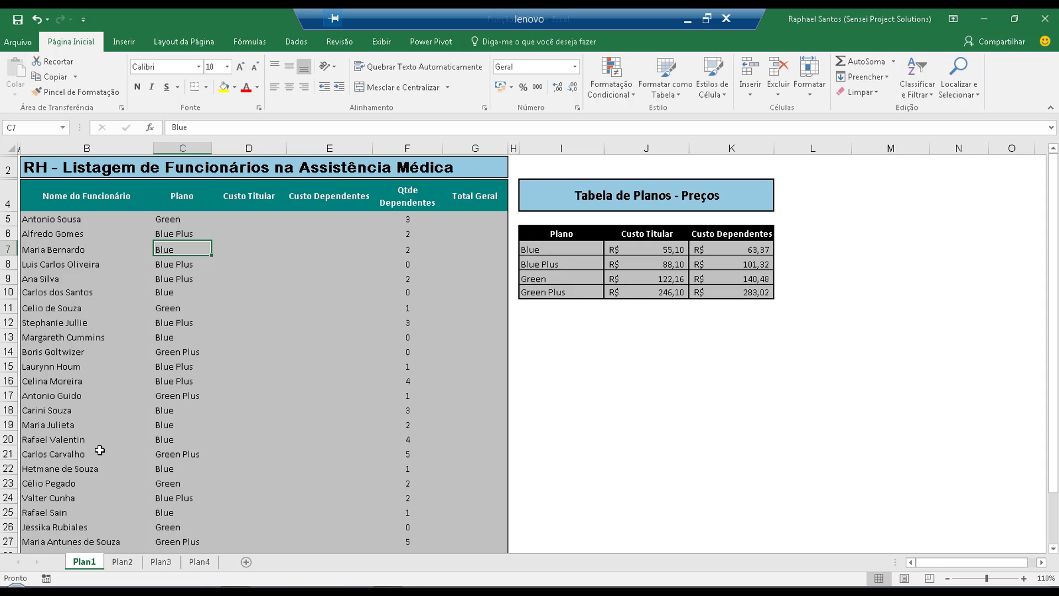
pyautogui.click(256, 216)
pyautogui.moveTo(255, 216); pyautogui.dragTo(241, 440)
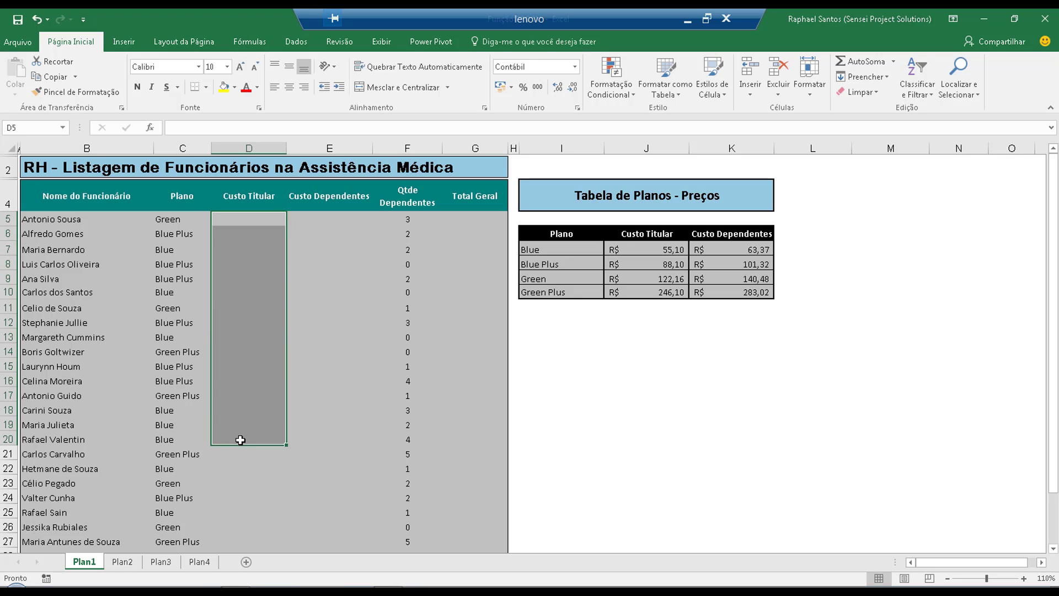
pyautogui.moveTo(334, 218); pyautogui.dragTo(322, 469)
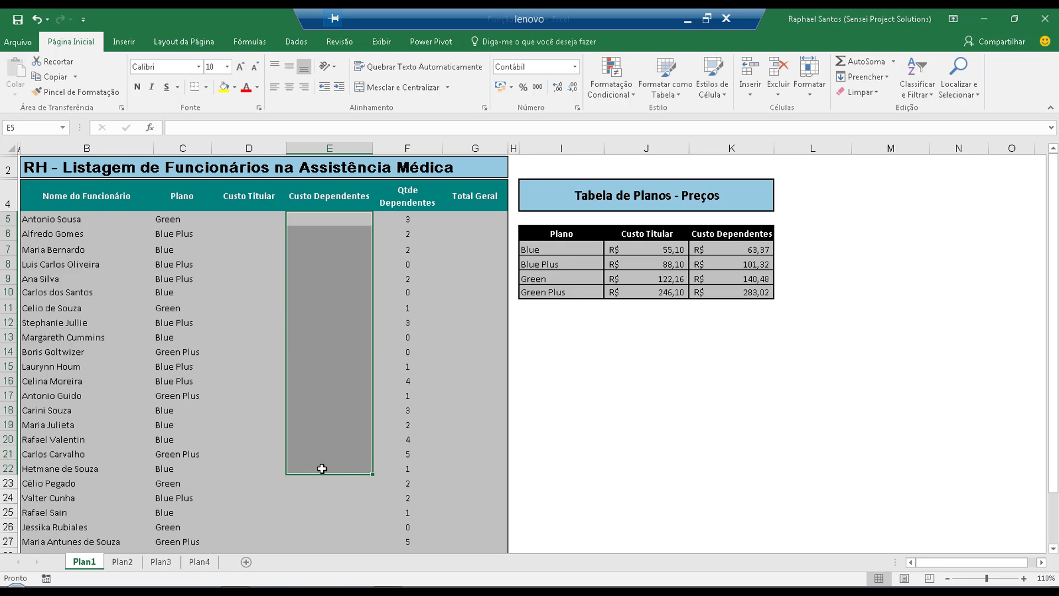
pyautogui.moveTo(173, 217); pyautogui.dragTo(163, 357)
pyautogui.click(243, 221)
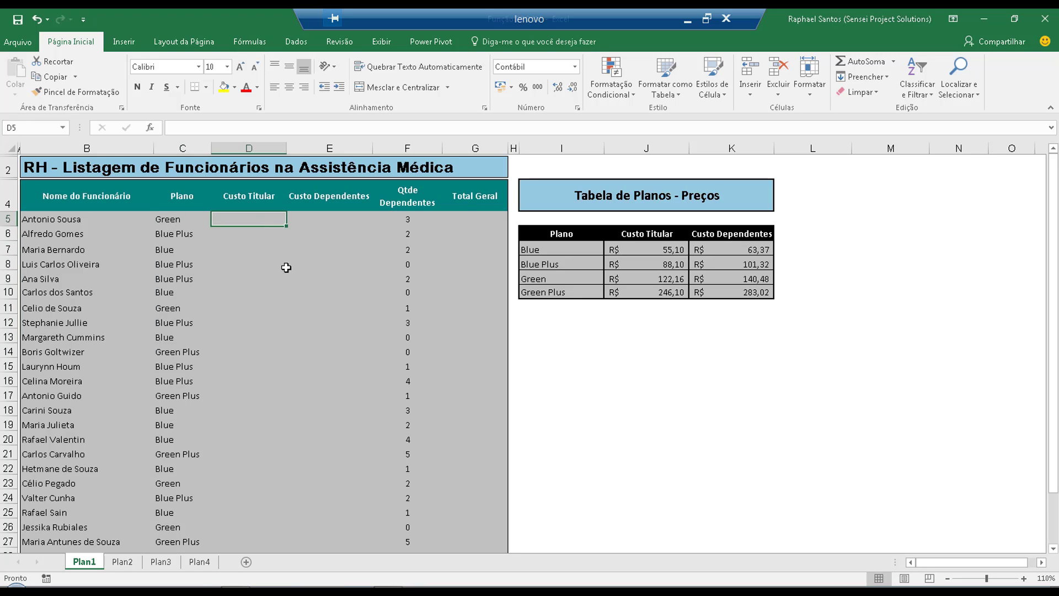
pyautogui.click(329, 218)
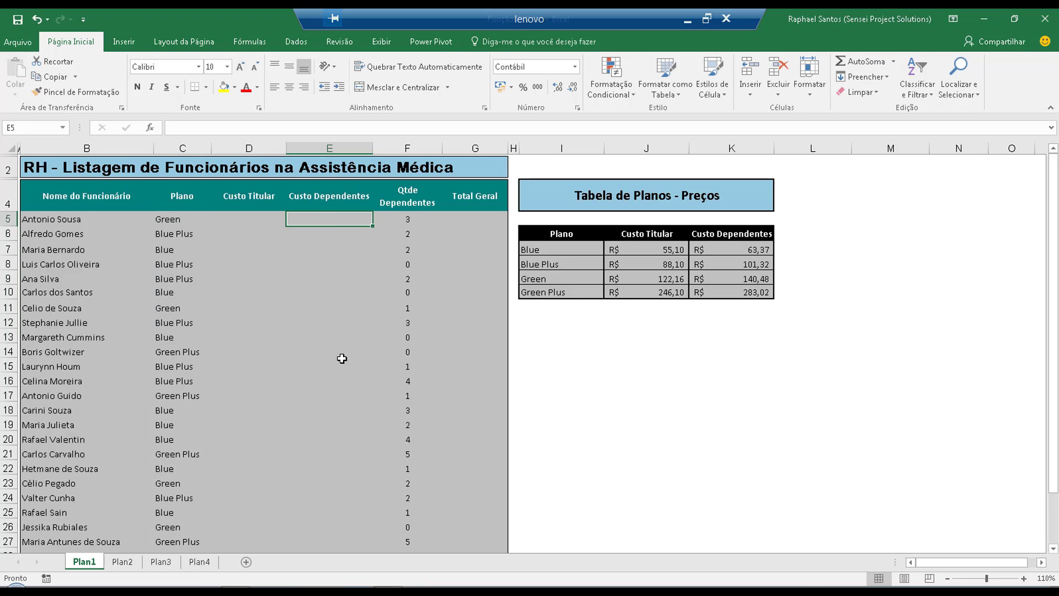
pyautogui.moveTo(568, 236); pyautogui.dragTo(723, 293)
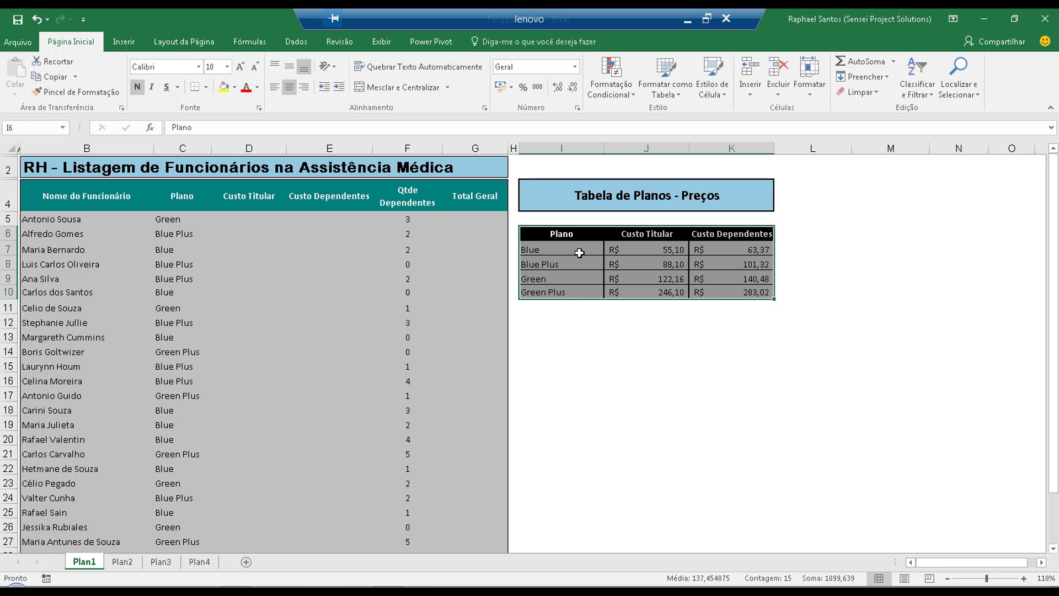
pyautogui.click(678, 249)
pyautogui.click(729, 247)
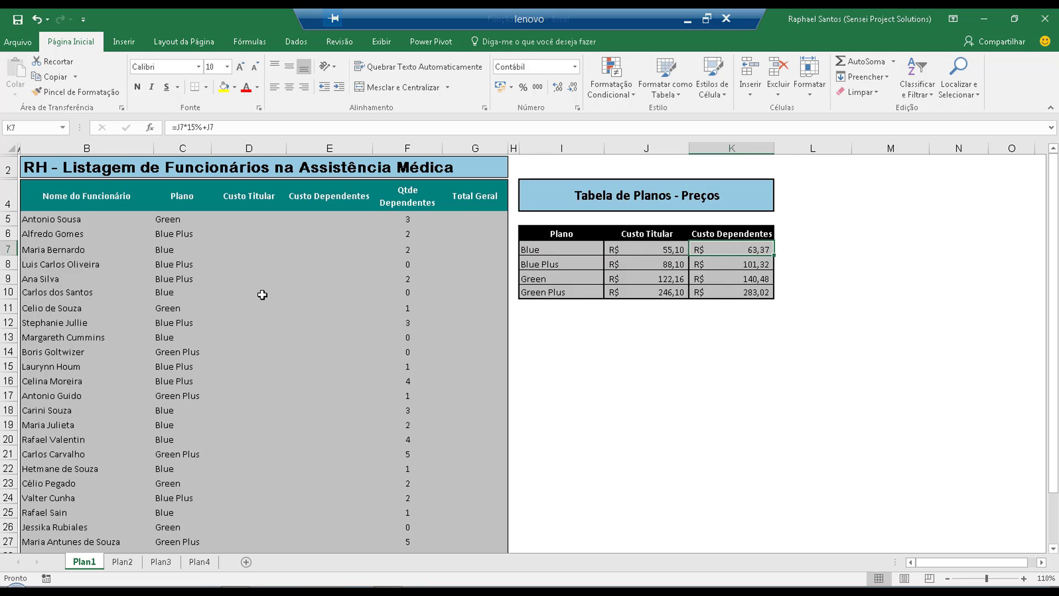
pyautogui.click(254, 219)
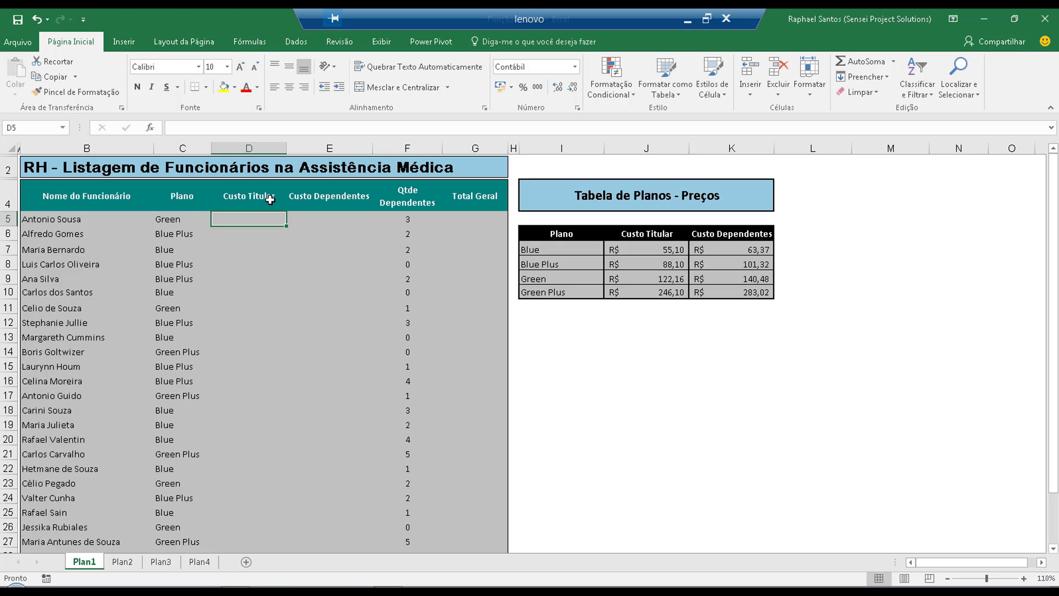
pyautogui.click(331, 219)
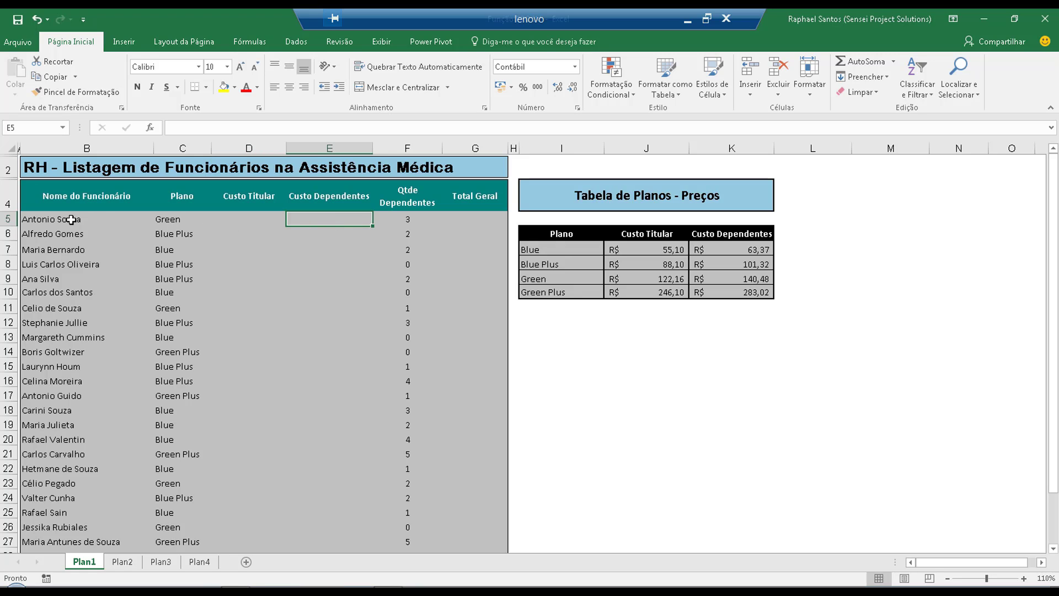
pyautogui.click(53, 221)
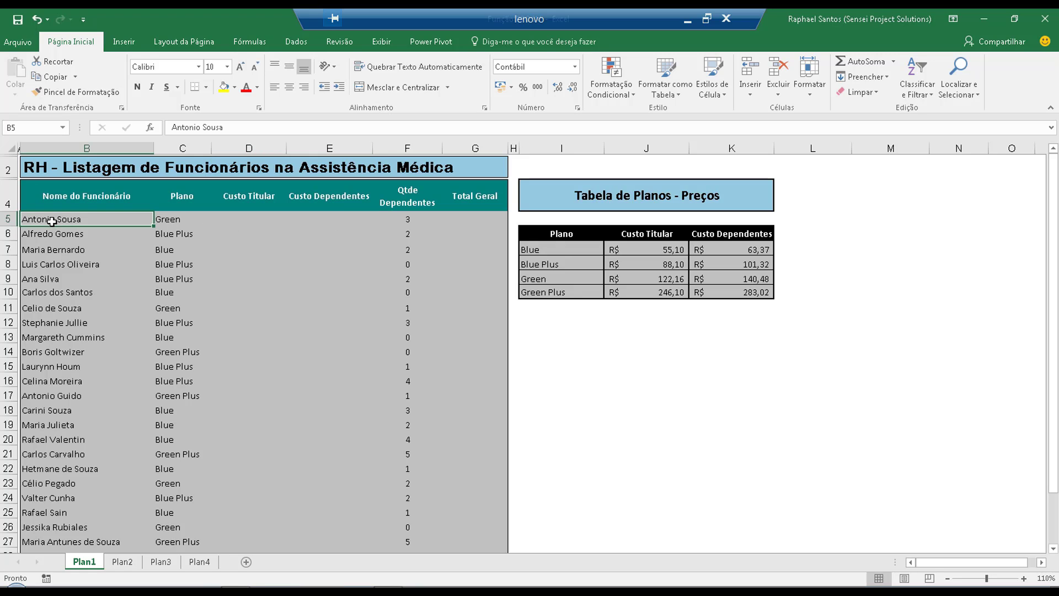
pyautogui.click(197, 219)
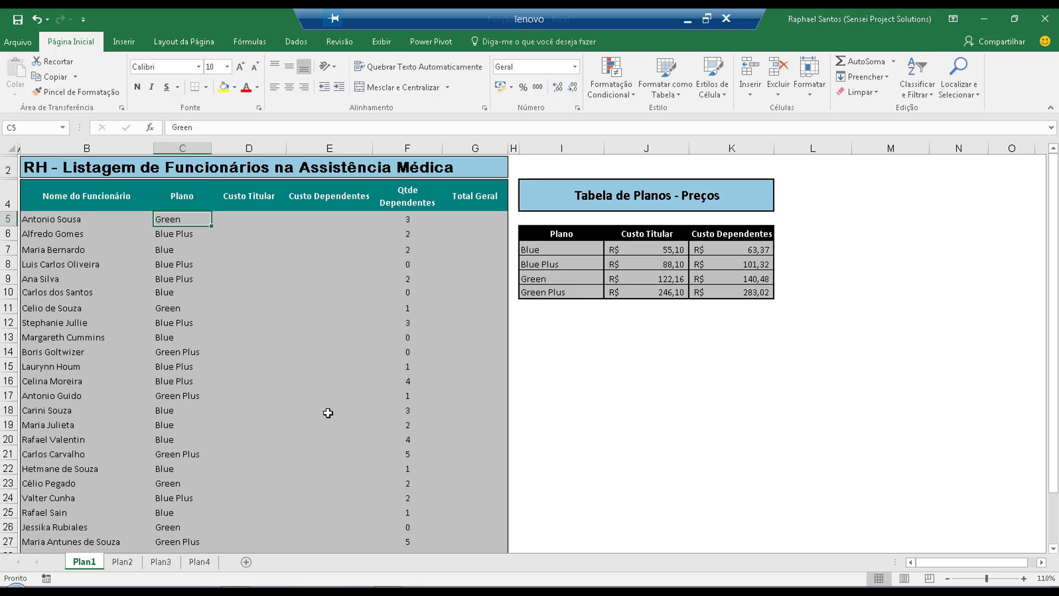
# Start a PROCV formula in D5, the first Custo Titular cell, using plan cell C5 as the lookup value.
pyautogui.click(253, 220)
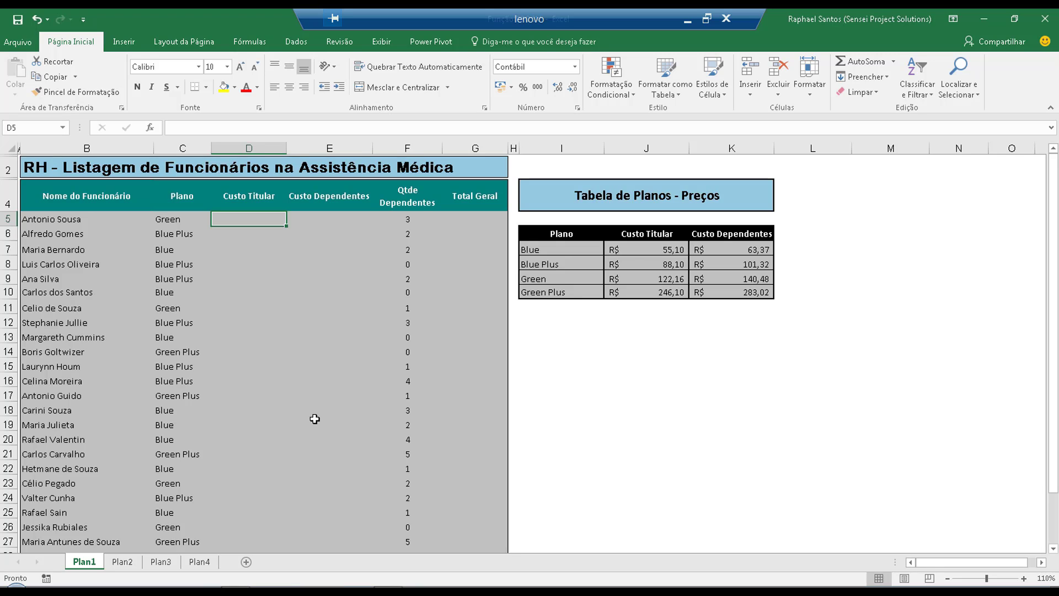
pyautogui.write('=')
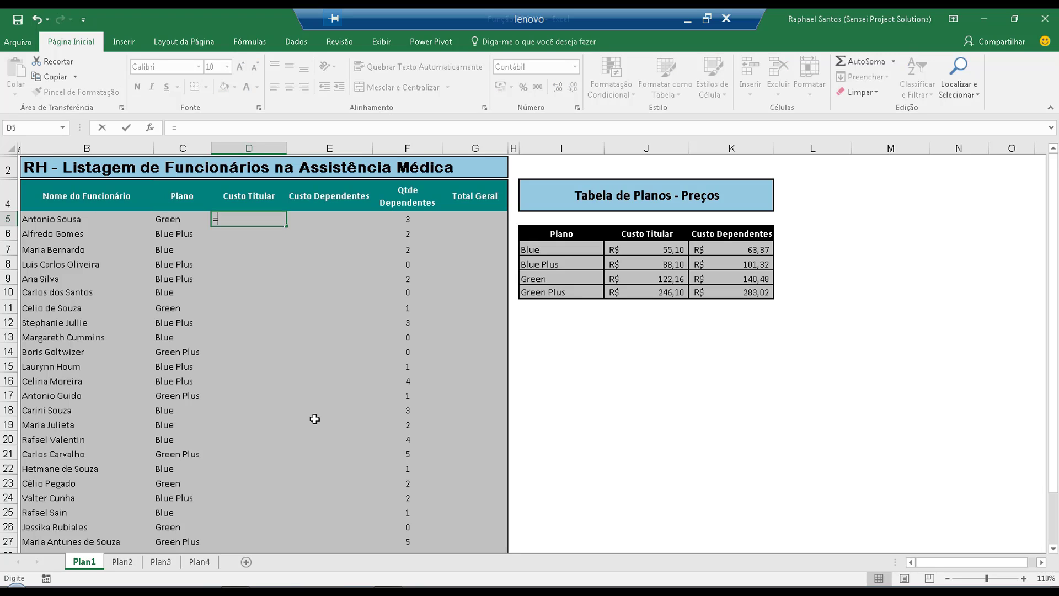
pyautogui.write('PROCV')
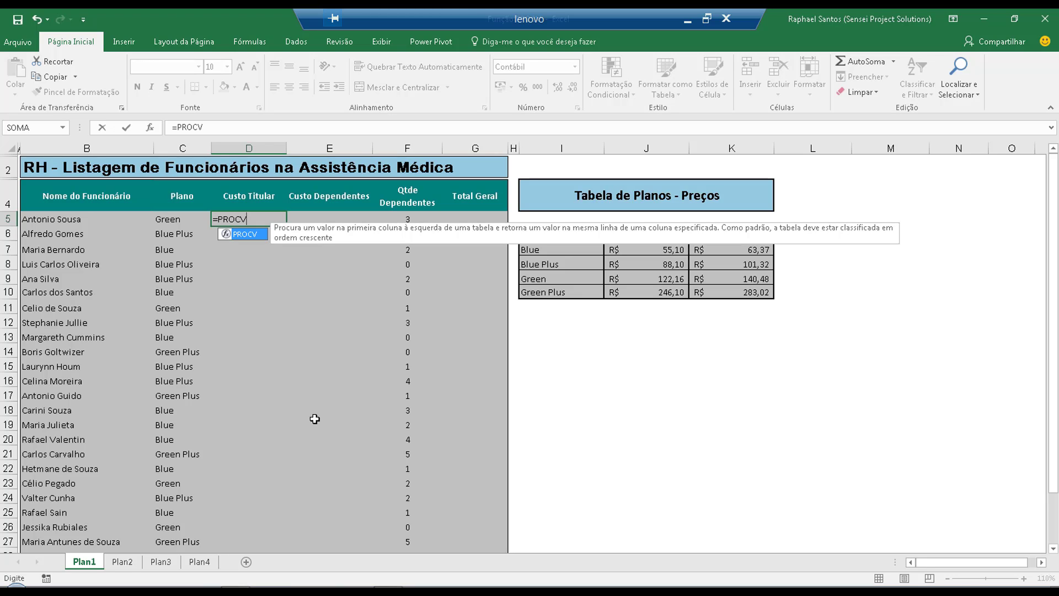
pyautogui.write('(')
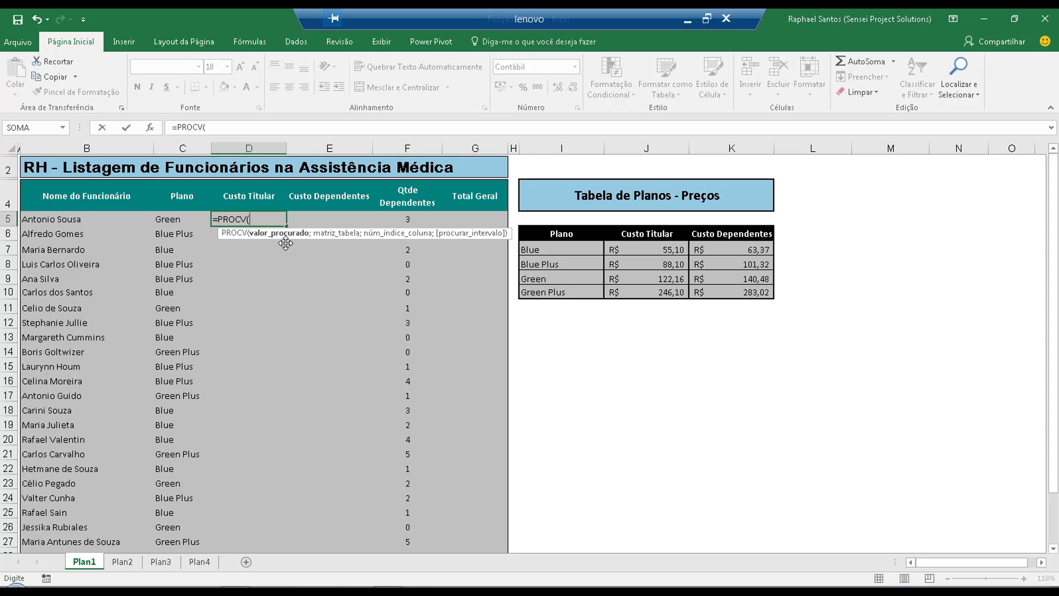
pyautogui.click(182, 219)
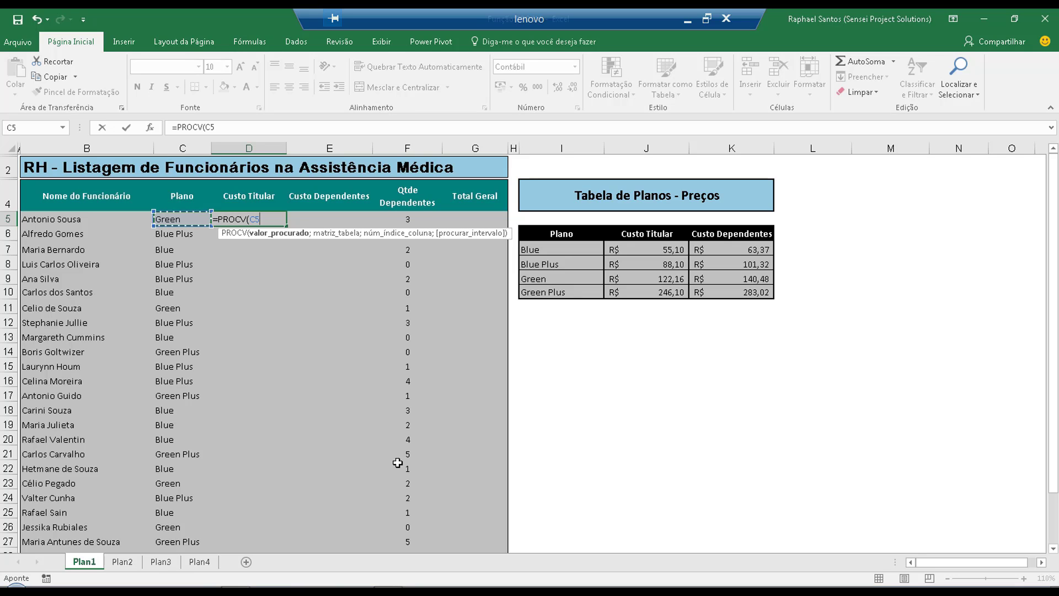
pyautogui.write(';')
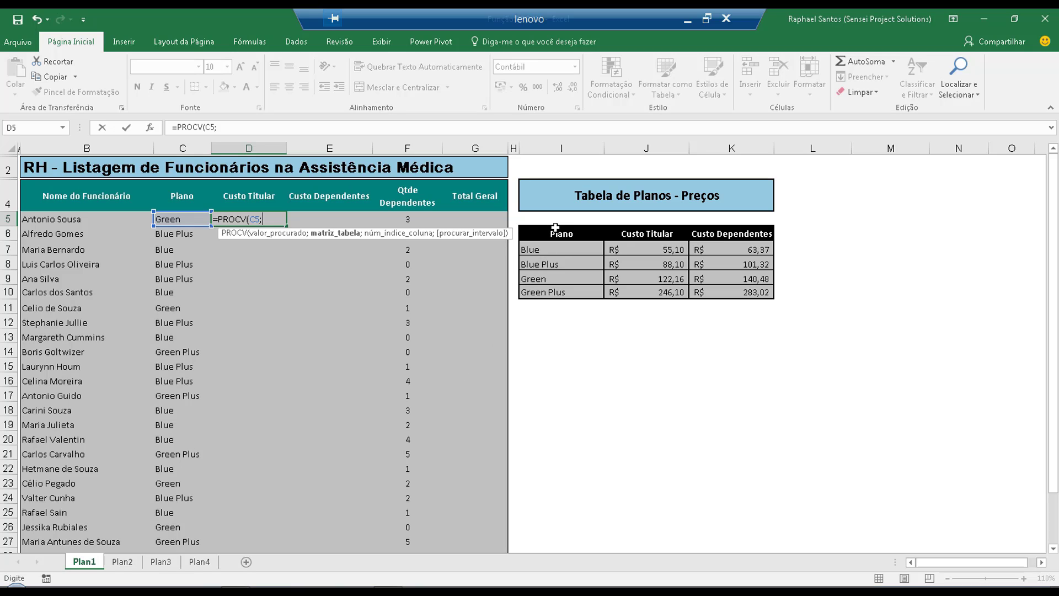
# Use the plan price table I6:K10, headers included, as the formula's lookup table and 2 as its column index.
pyautogui.moveTo(554, 233); pyautogui.dragTo(746, 290)
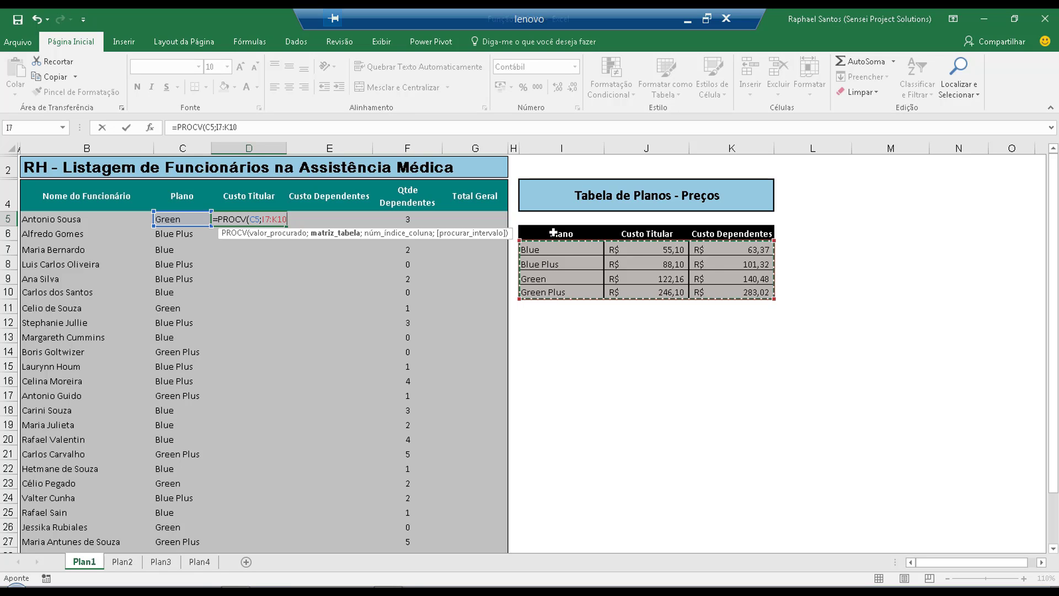
pyautogui.moveTo(553, 233); pyautogui.dragTo(748, 292)
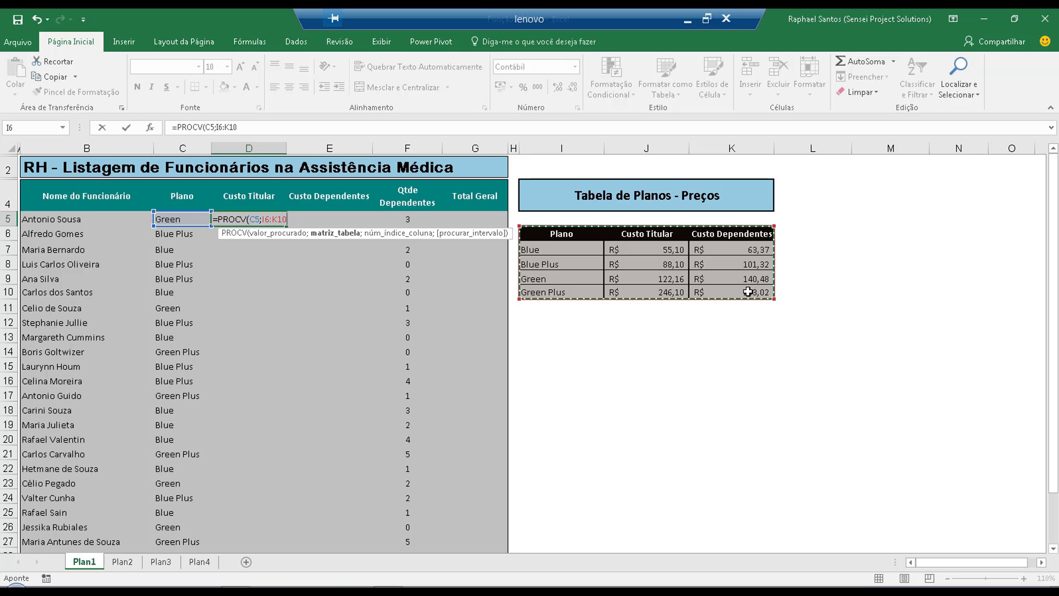
pyautogui.write(';')
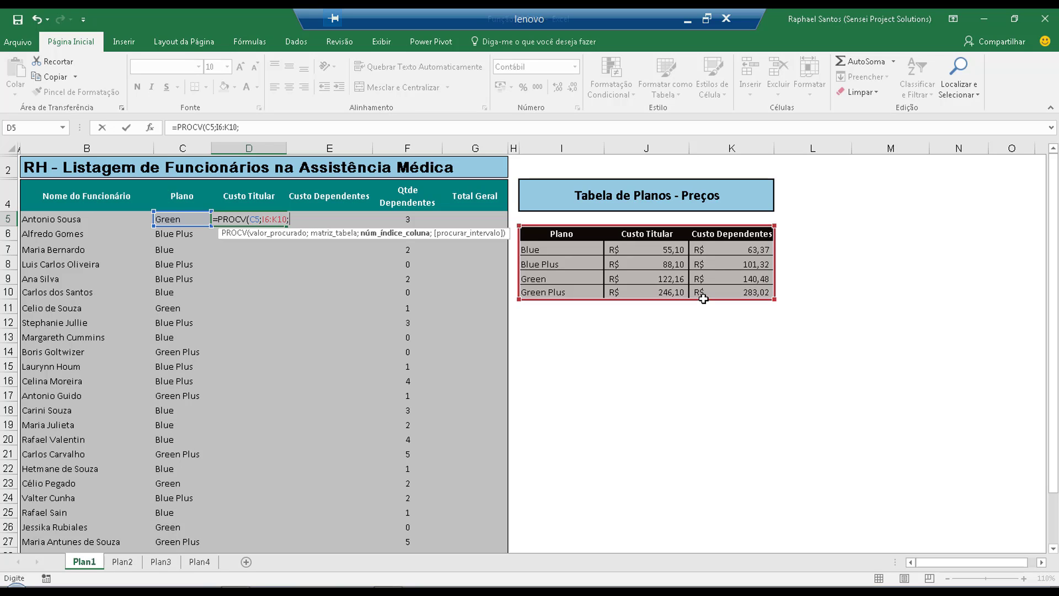
pyautogui.write('2;')
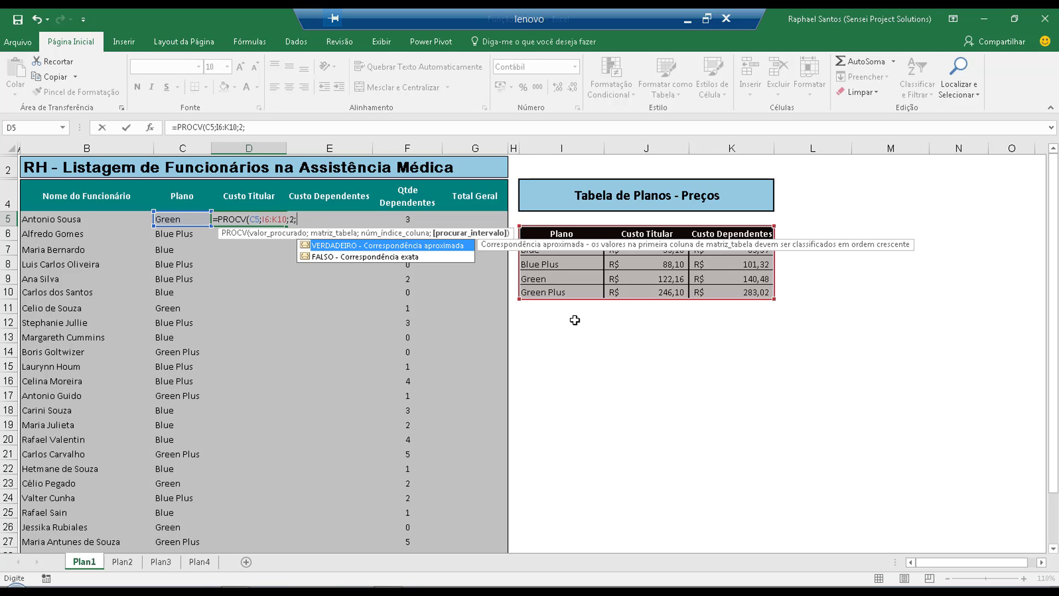
pyautogui.write('FALSO)')
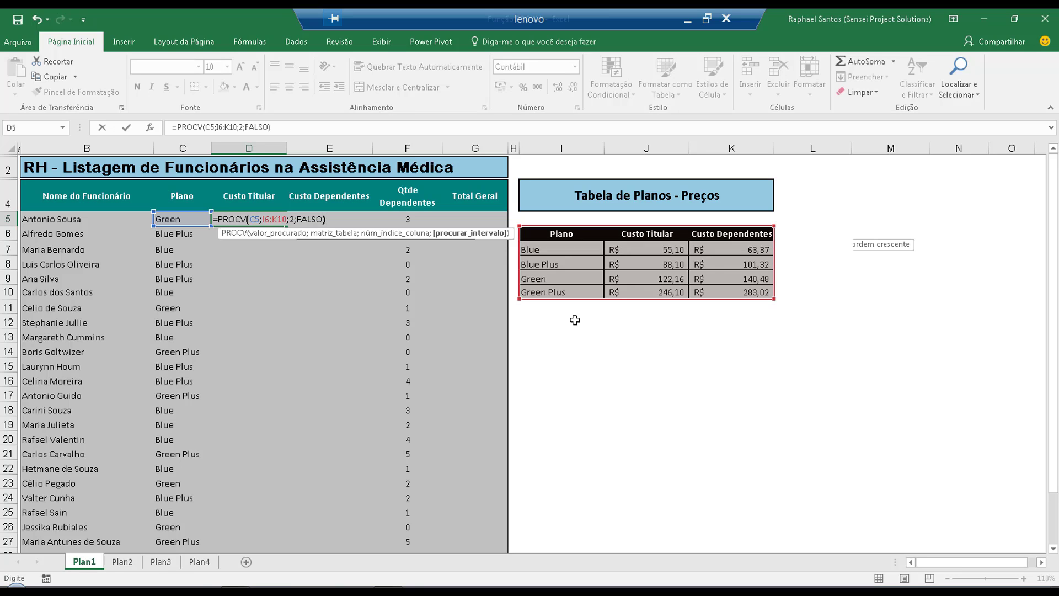
pyautogui.press('BackSpace')
pyautogui.press('BackSpace')
pyautogui.press('BackSpace')
pyautogui.press('BackSpace')
pyautogui.press('BackSpace')
pyautogui.press('BackSpace')
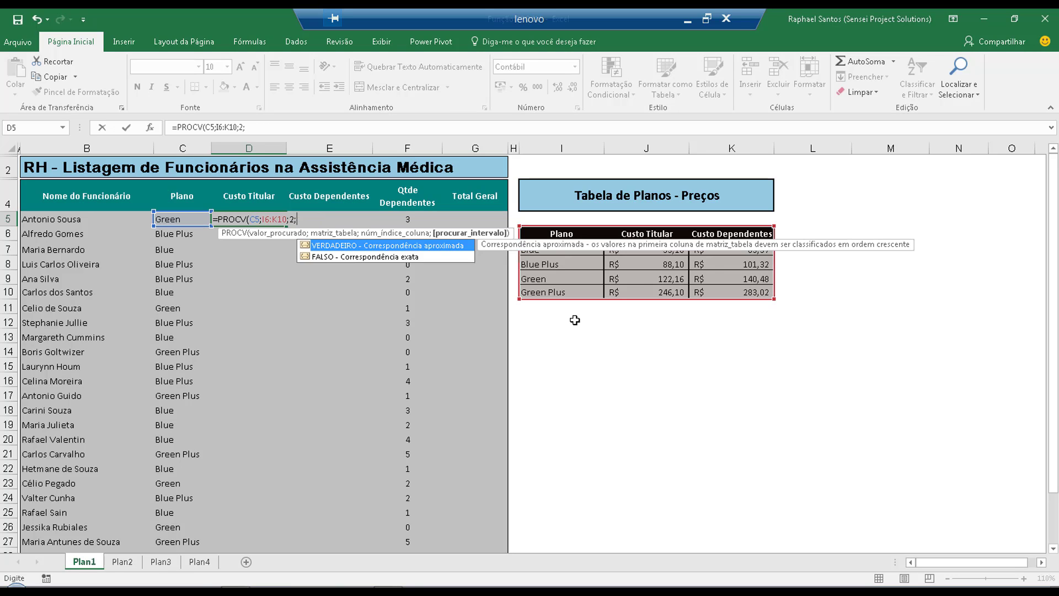
pyautogui.write('0')
pyautogui.press('BackSpace')
# Complete the D5 formula with exact matching as =PROCV(C5;I6:K10;2;FALSO) and check the plan it looks up.
pyautogui.write('FALSO)')
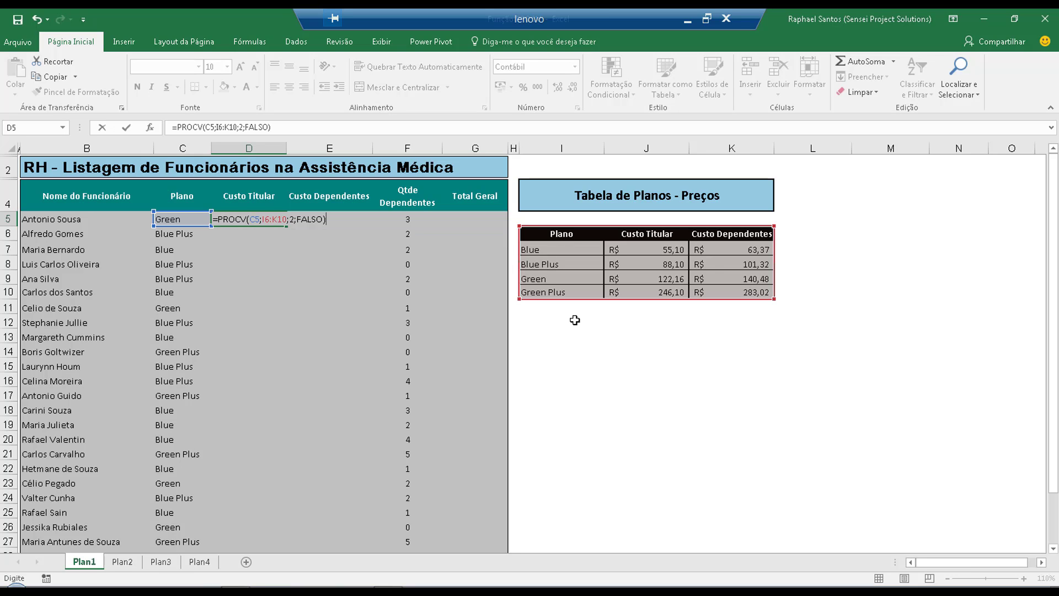
pyautogui.press('Return')
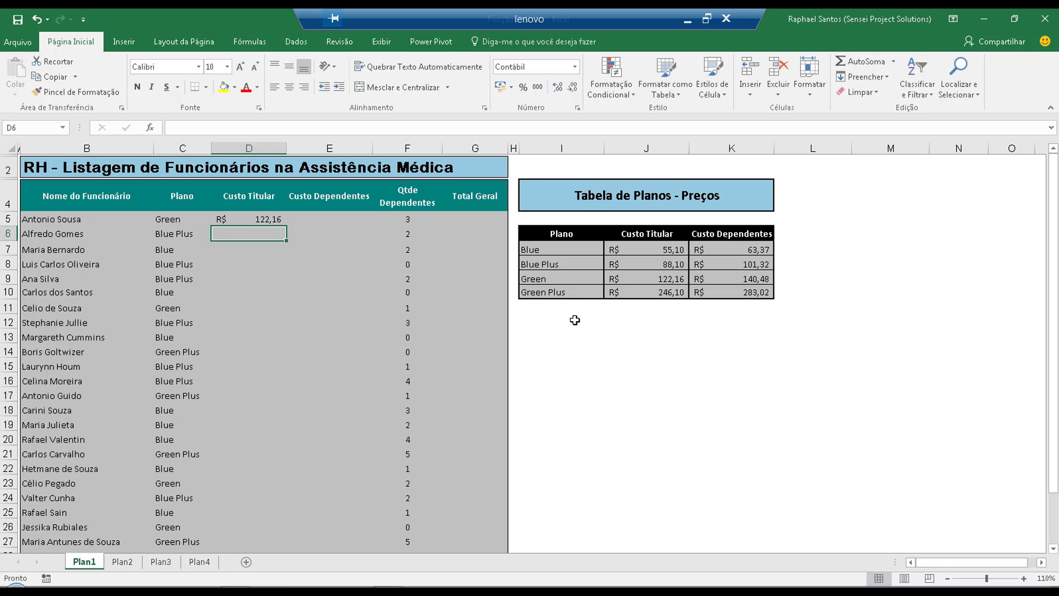
pyautogui.click(175, 223)
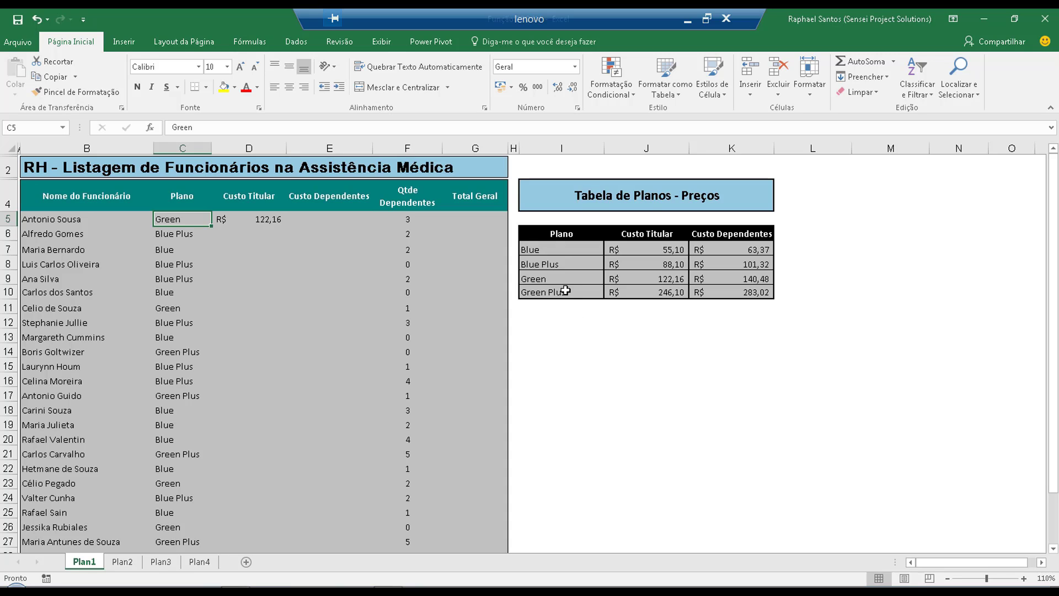
# Compare the Green row of the plan price table with D5, and test the lookup by changing the plan in C5 to Yellow.
pyautogui.moveTo(561, 280); pyautogui.dragTo(641, 279)
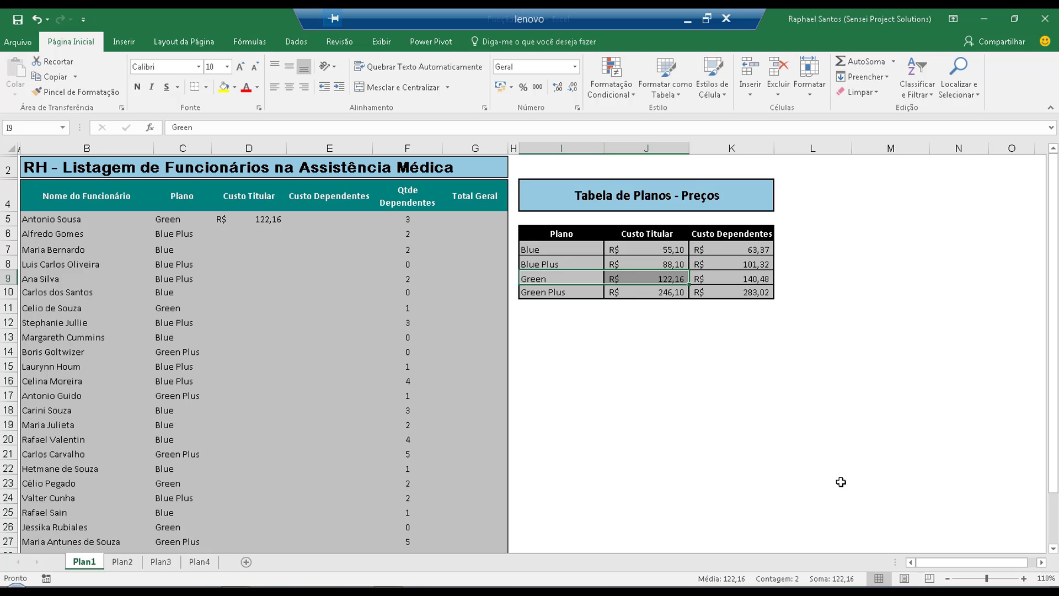
pyautogui.click(175, 221)
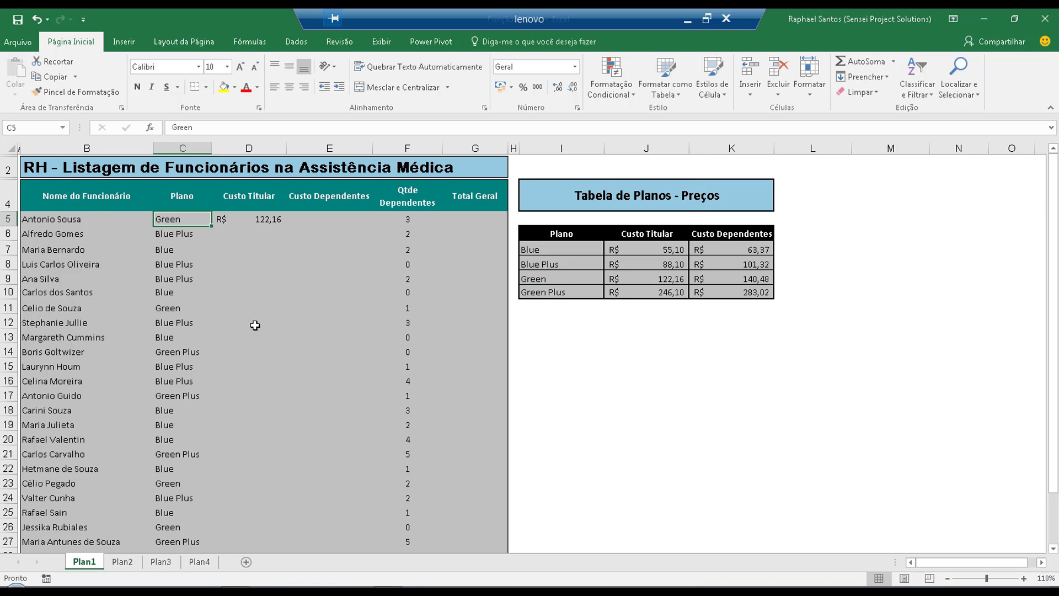
pyautogui.write('gree')
pyautogui.press('BackSpace')
pyautogui.press('BackSpace')
pyautogui.press('BackSpace')
pyautogui.press('BackSpace')
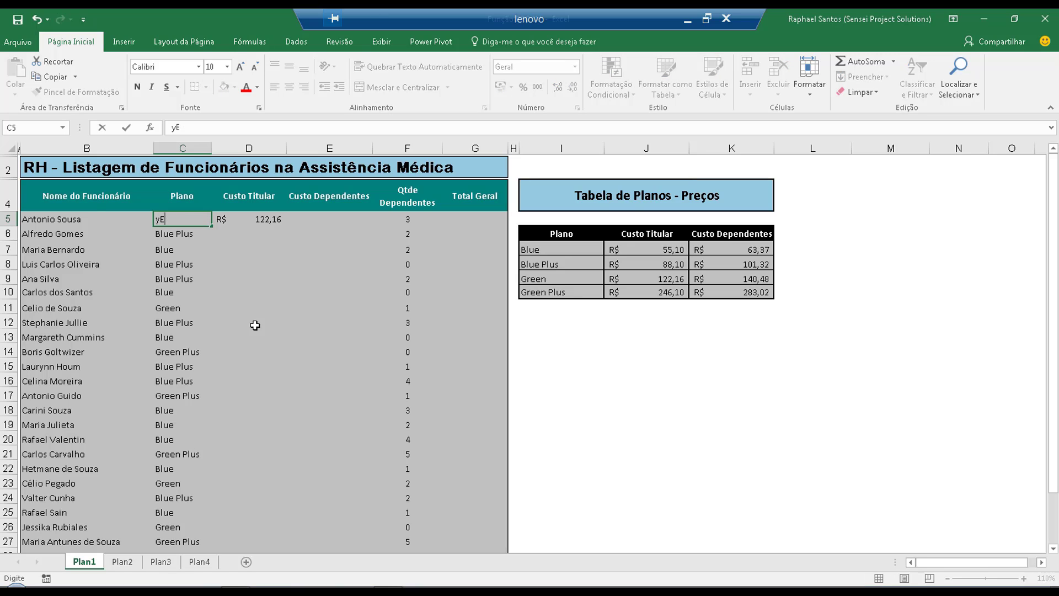
pyautogui.write('Yellow')
pyautogui.press('Return')
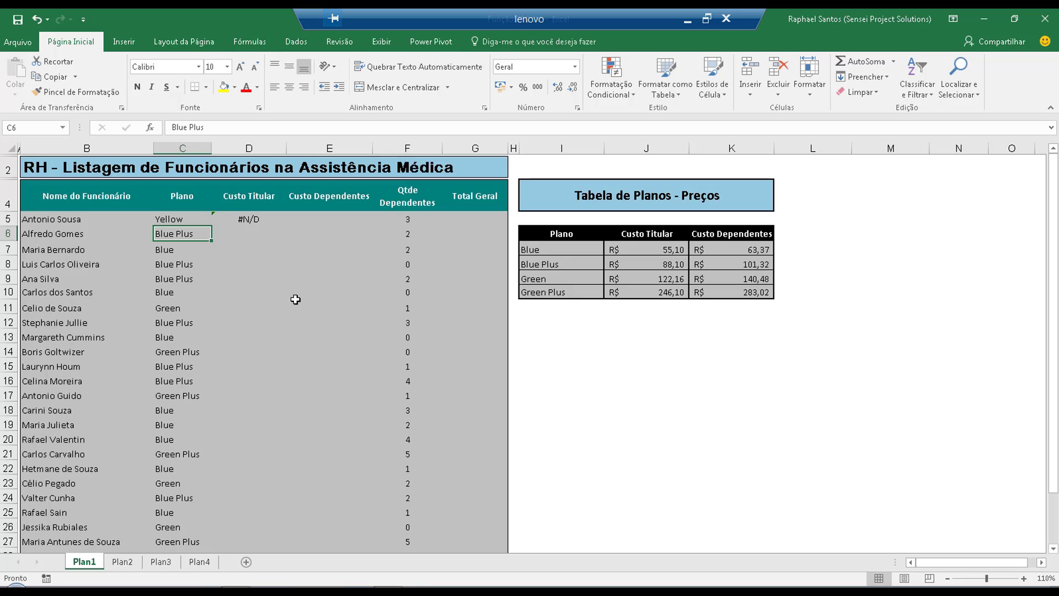
# Undo the plan change in C5 and check the formula in D5.
pyautogui.click(200, 218)
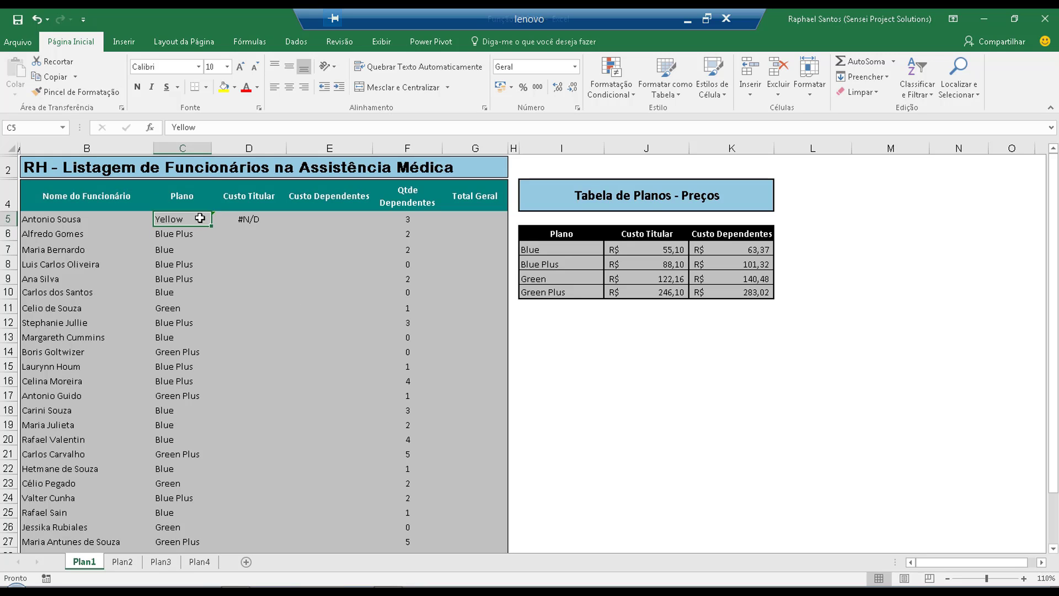
pyautogui.hotkey('ctrl', 'z')
pyautogui.click(245, 218)
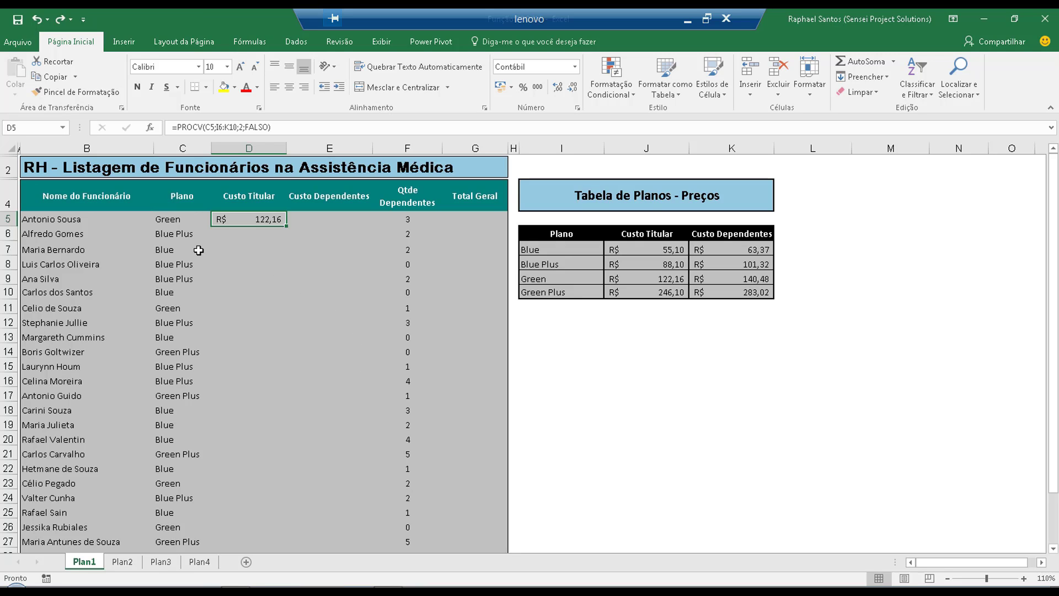
# Change the plan in C5 to Green Plus to test the Custo Titular lookup with another plan.
pyautogui.click(178, 221)
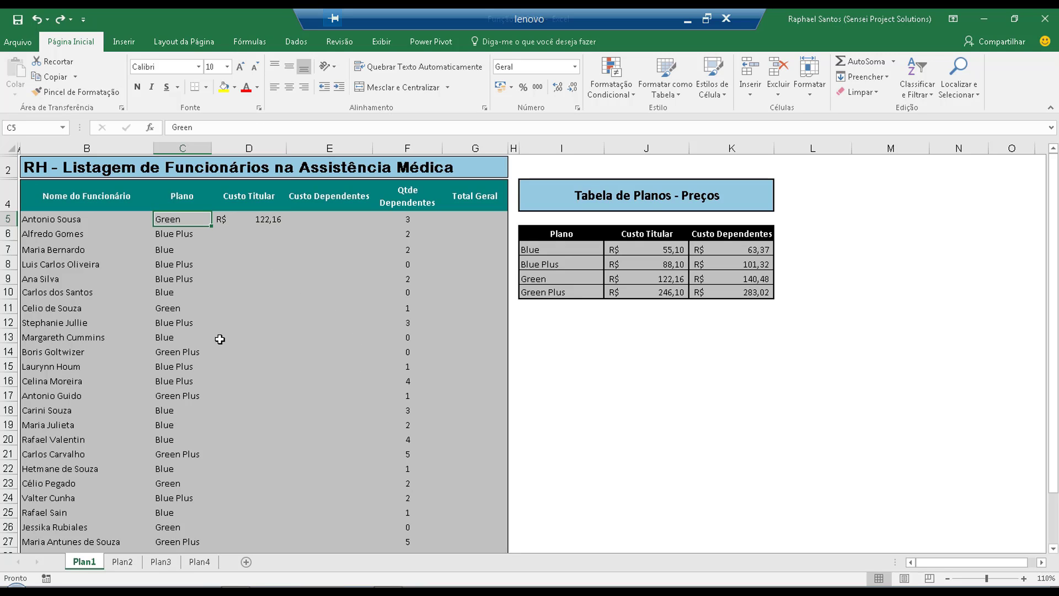
pyautogui.write('Green Plus')
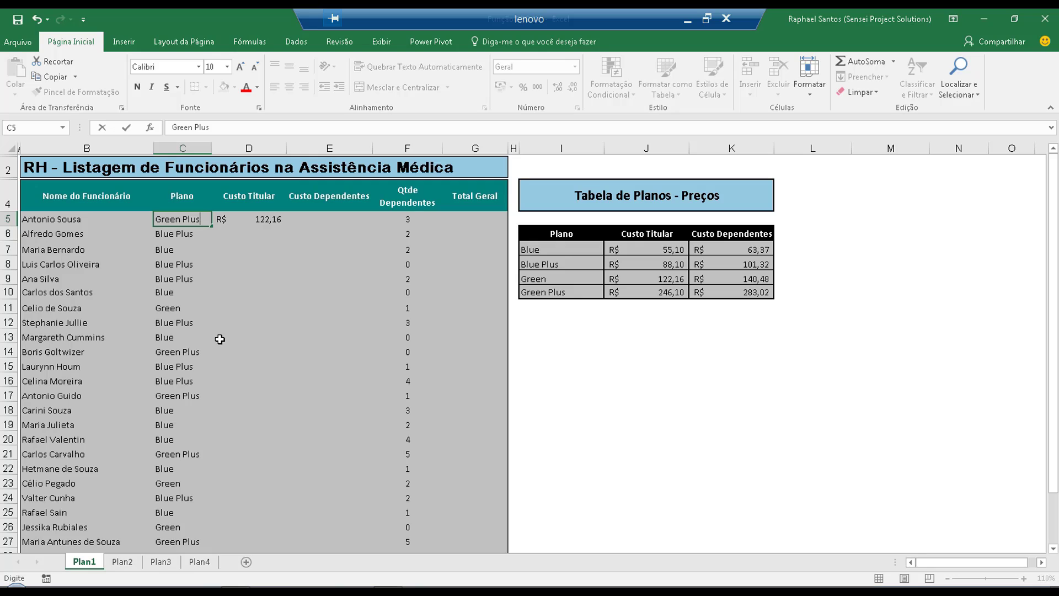
pyautogui.press('Return')
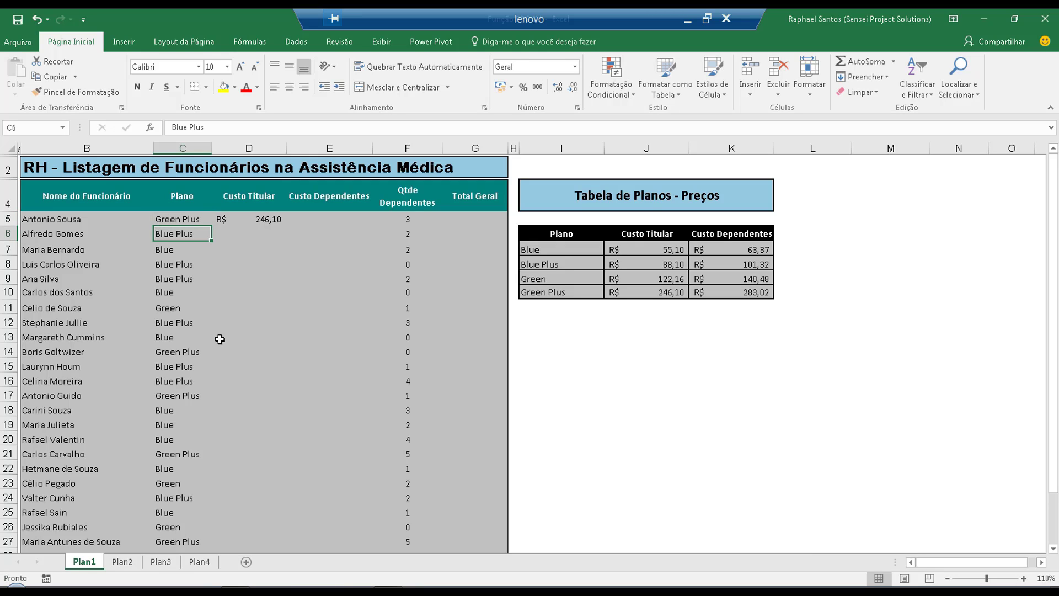
# Start a PROCV formula in E5, the first Custo Dependentes cell, with plan cell C5 as the lookup value.
pyautogui.click(317, 219)
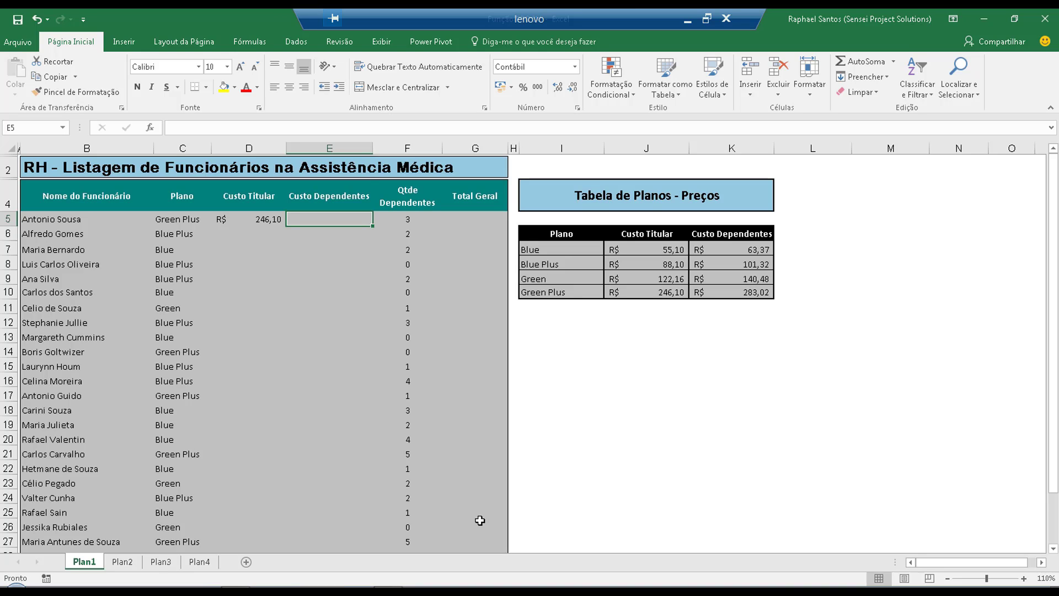
pyautogui.write('=PRO')
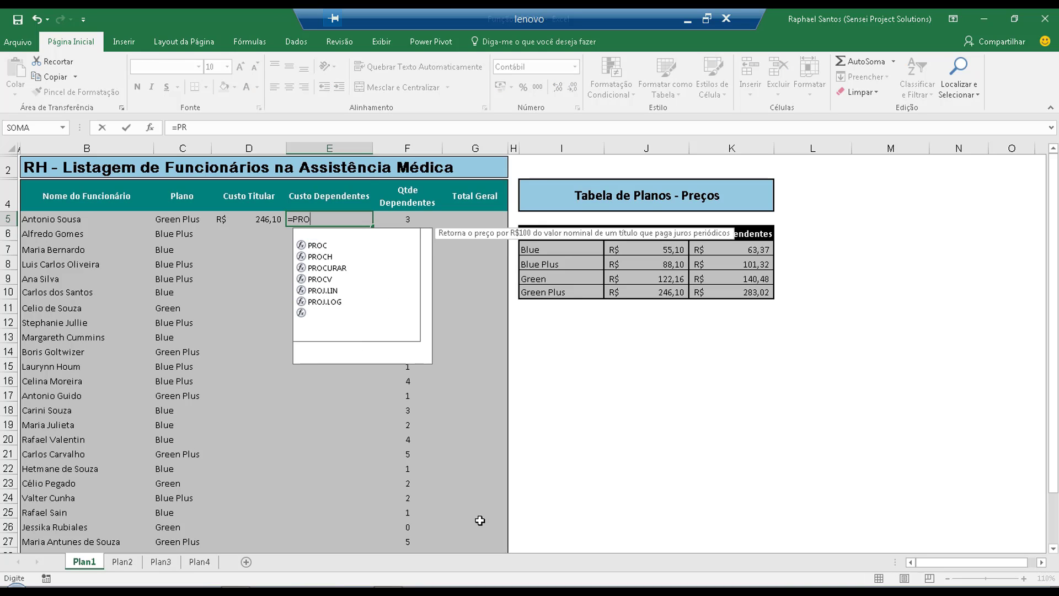
pyautogui.write('CV(')
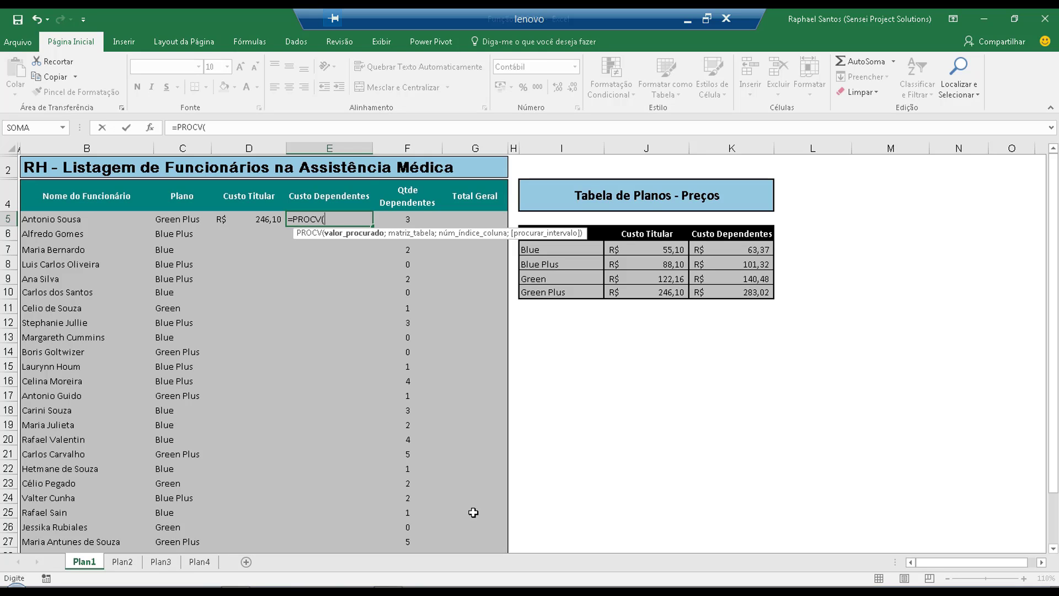
pyautogui.click(179, 219)
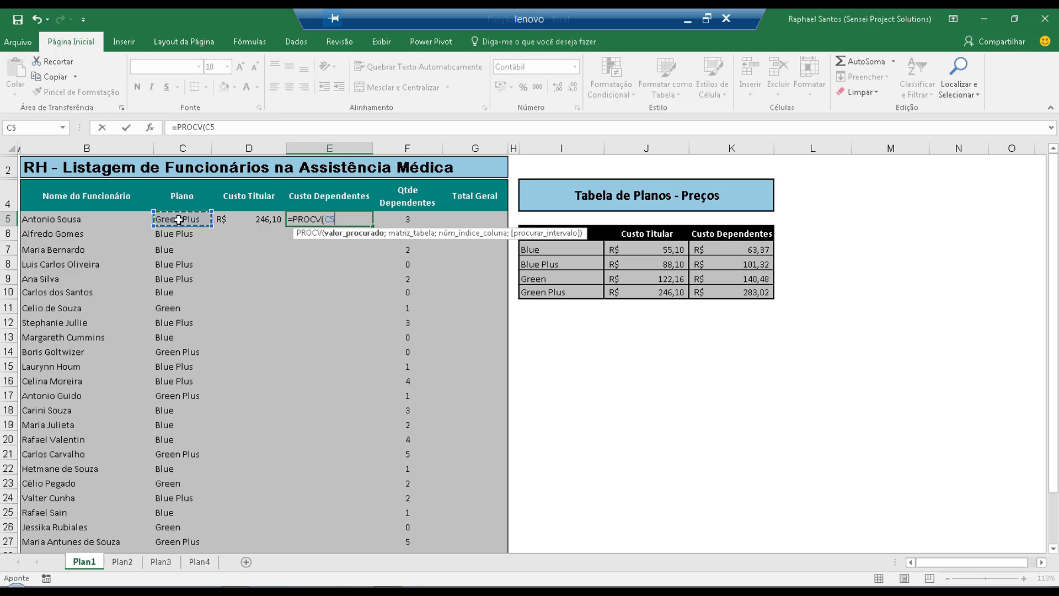
pyautogui.write(';')
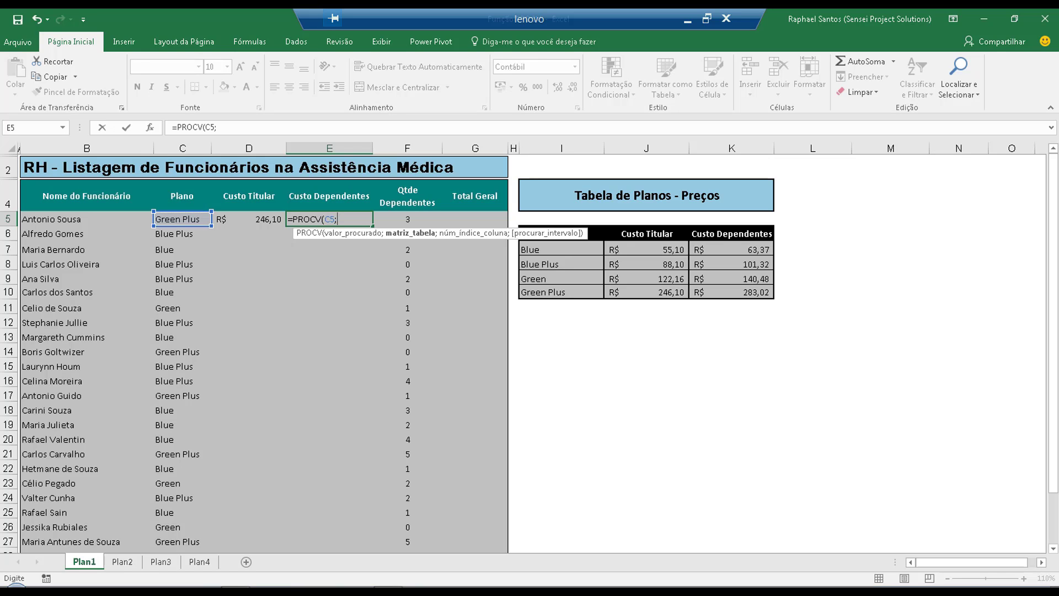
# Set the E5 formula's lookup table to the plan price range I6:K10, headers included.
pyautogui.click(599, 235)
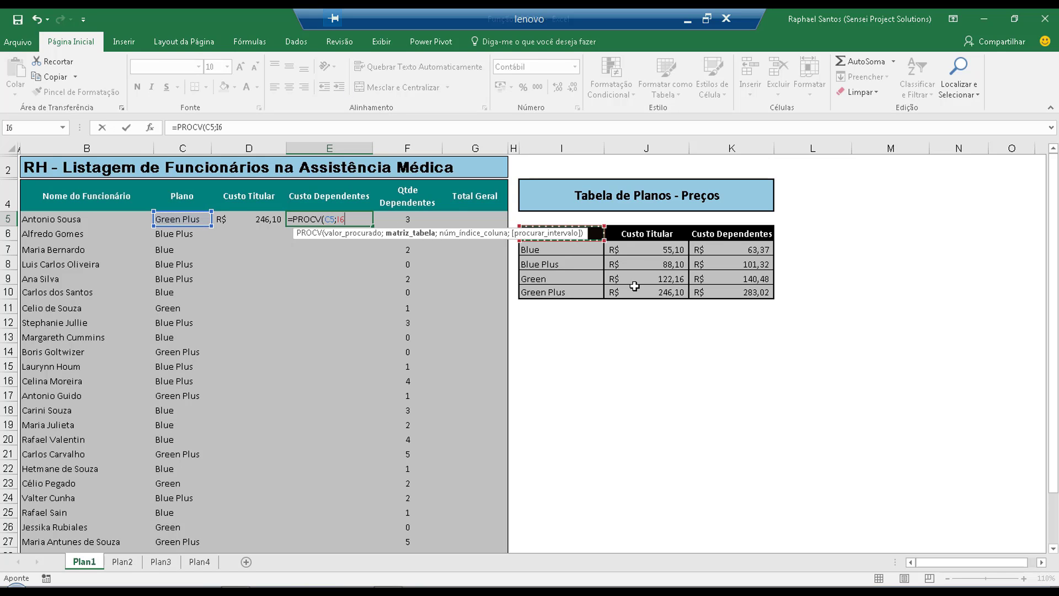
pyautogui.hotkey('shift', 'Right')
pyautogui.hotkey('shift', 'Right')
pyautogui.hotkey('shift', 'Down')
pyautogui.hotkey('shift', 'Down')
pyautogui.hotkey('shift', 'Down')
pyautogui.hotkey('shift', 'Down')
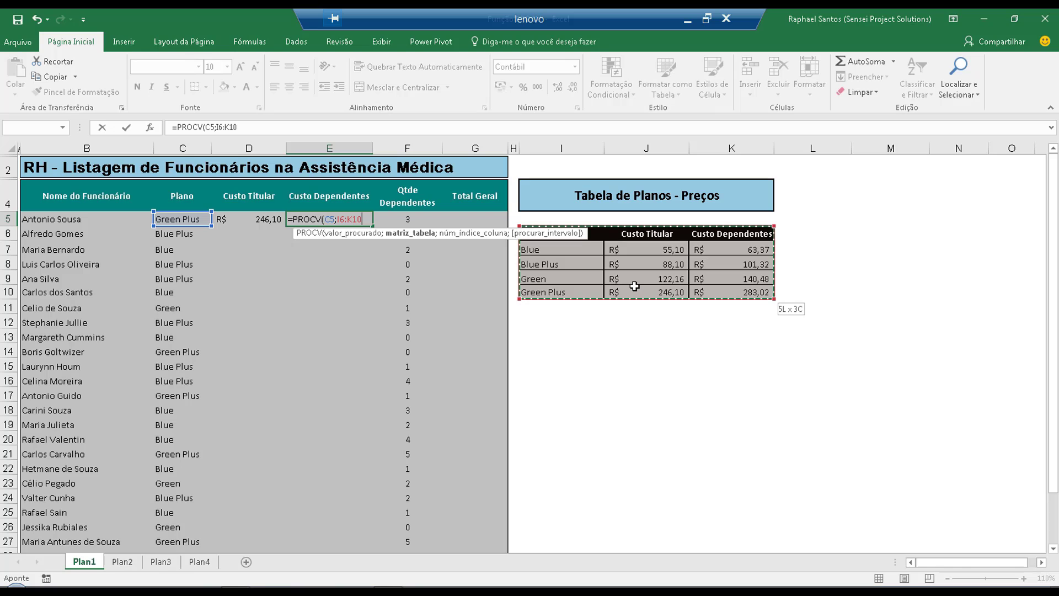
pyautogui.write(';')
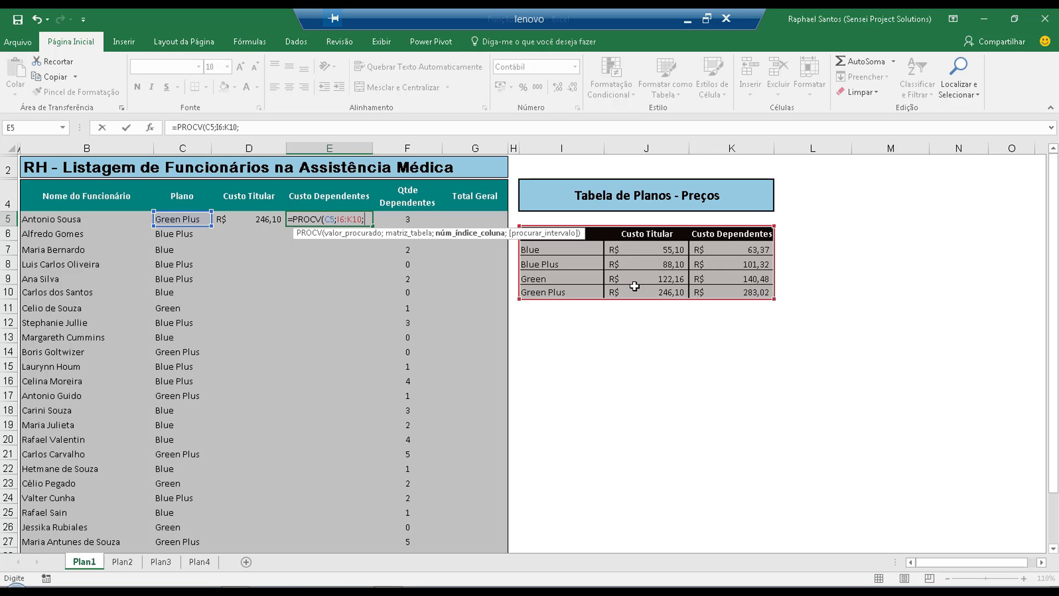
# Complete the E5 formula with column index 3 and exact matching as =PROCV(C5;I6:K10;3;FALSO).
pyautogui.write('3')
pyautogui.write(';')
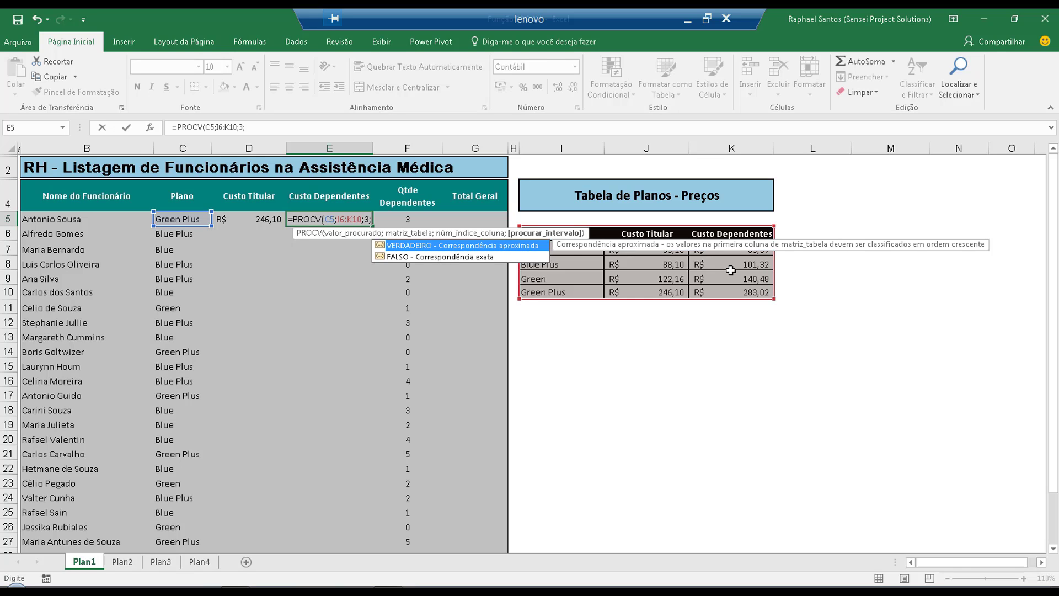
pyautogui.write('FALSO)')
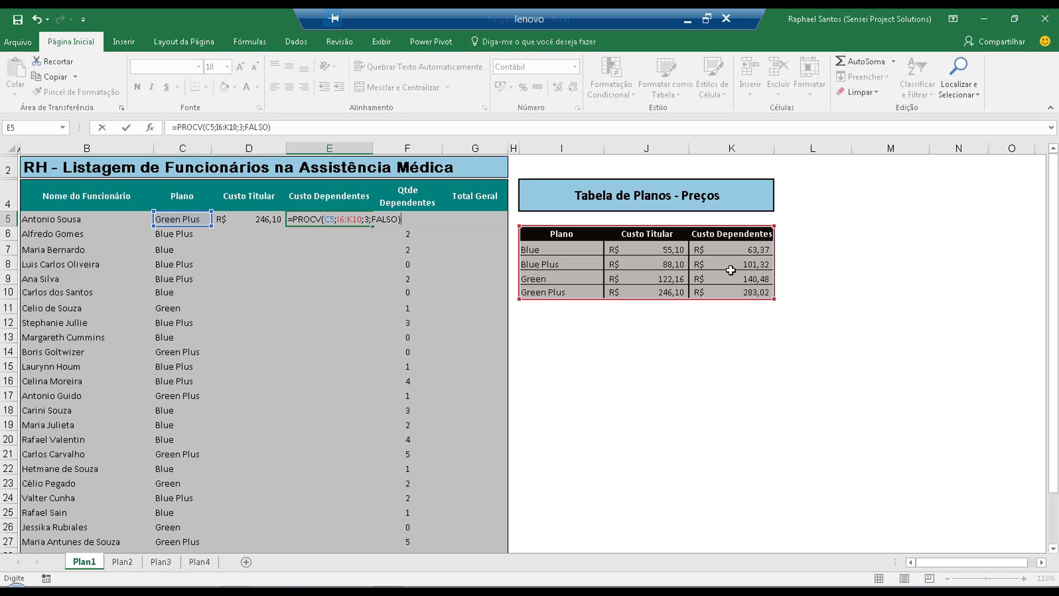
pyautogui.press('Return')
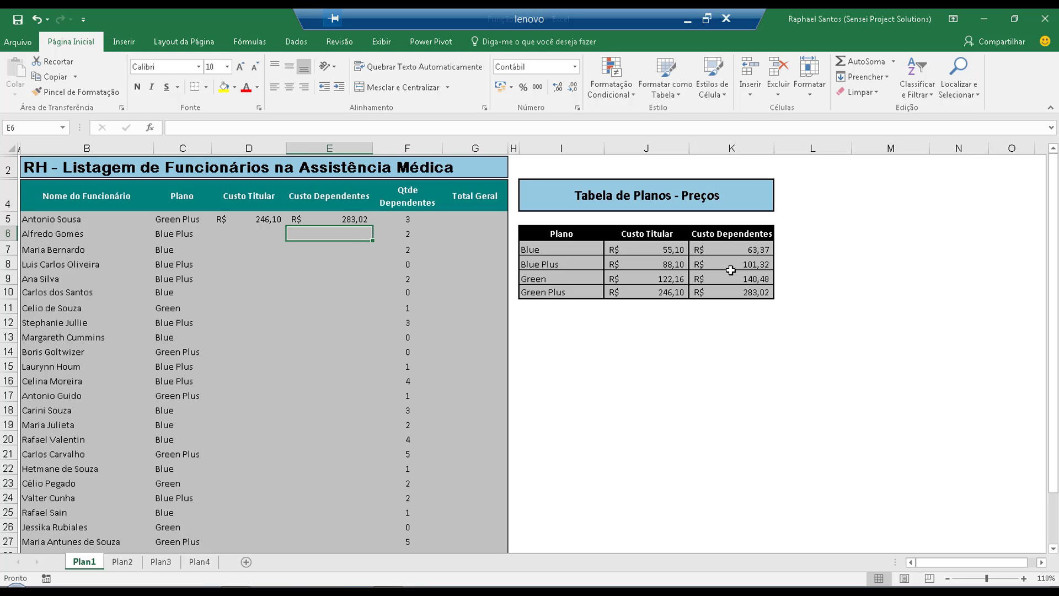
# Set the plan in C5 back to Green.
pyautogui.press('Up')
pyautogui.press('Left')
pyautogui.press('Left')
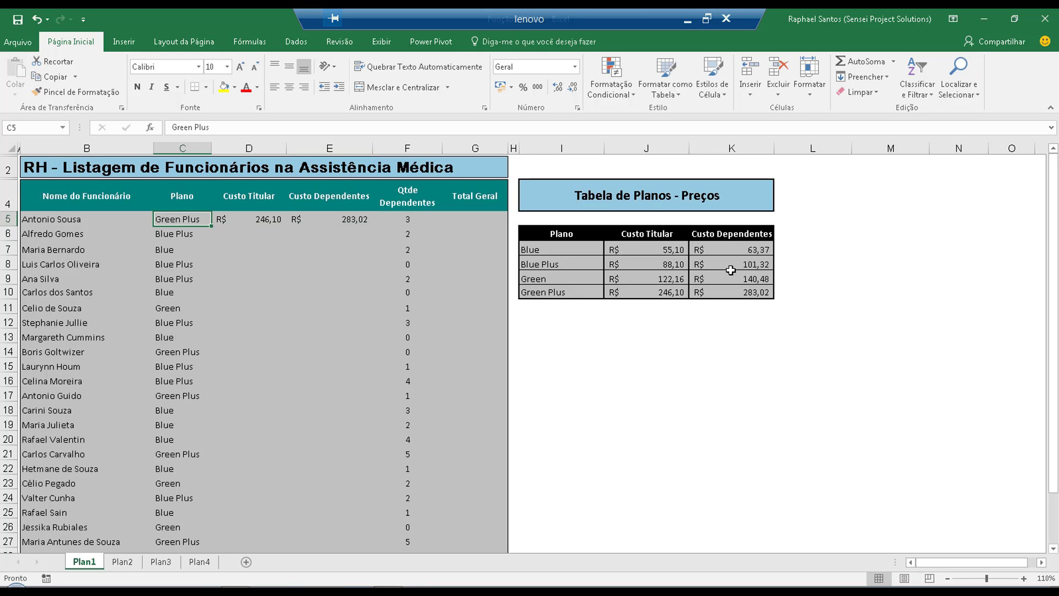
pyautogui.write('Green')
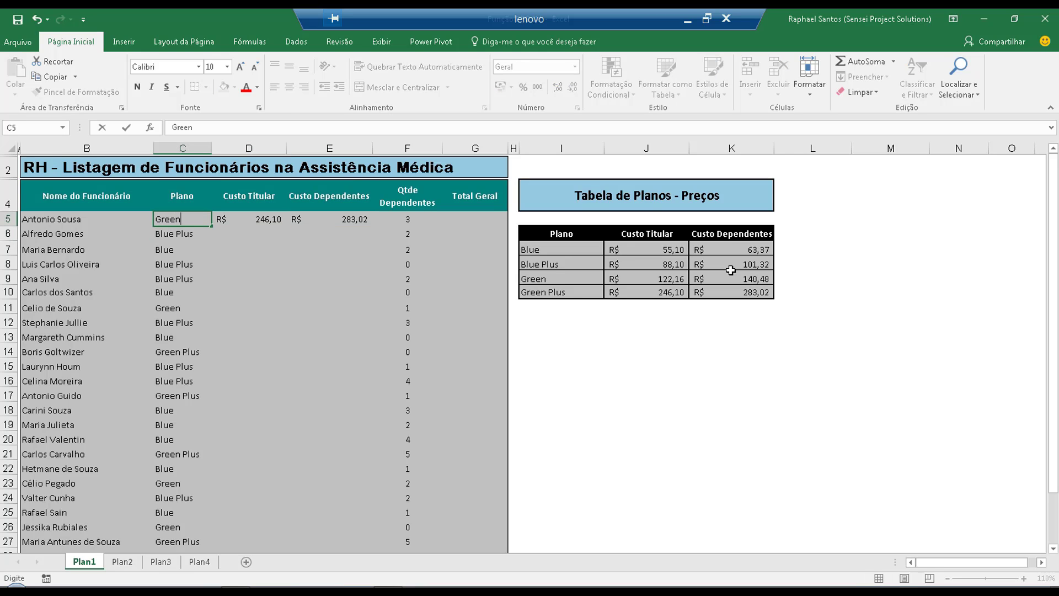
pyautogui.hotkey('ctrl', 'Return')
pyautogui.press('Down')
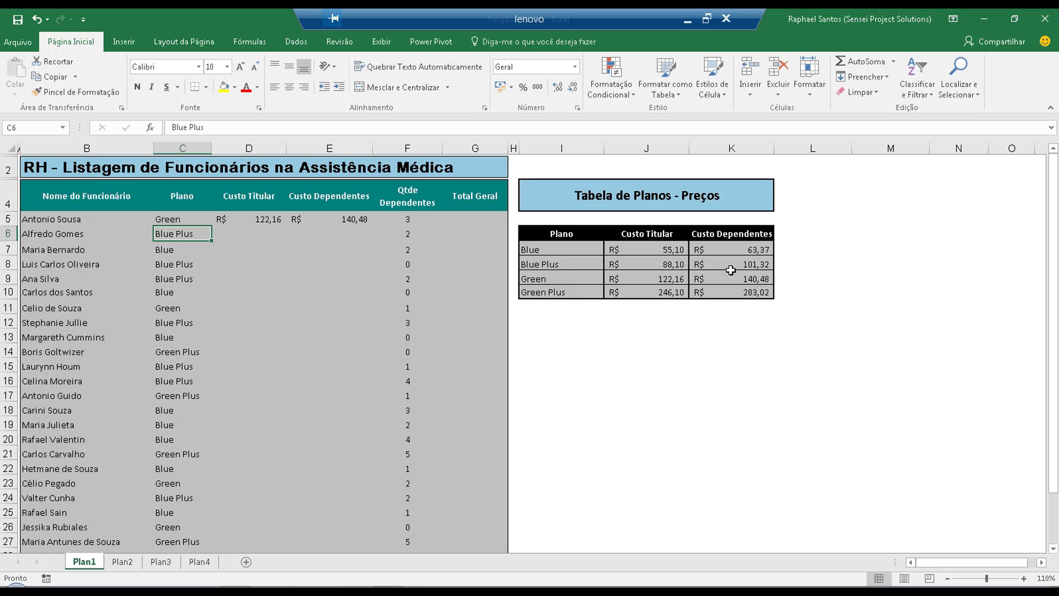
# Calculate the first Total Geral in G5 as dependent cost times number of dependents plus holder cost, =E5*F5+D5.
pyautogui.click(484, 219)
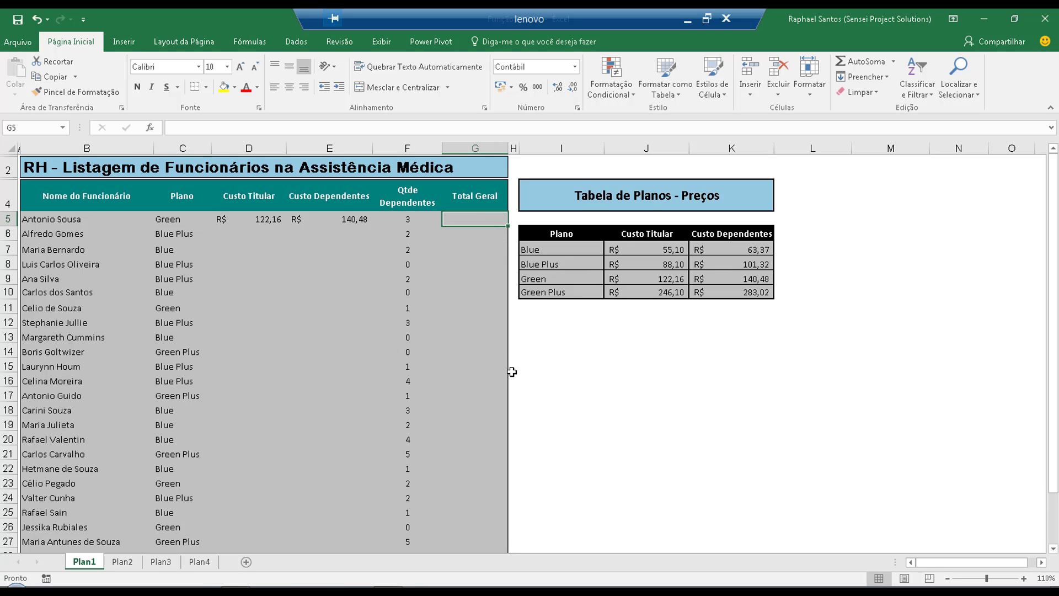
pyautogui.write('=')
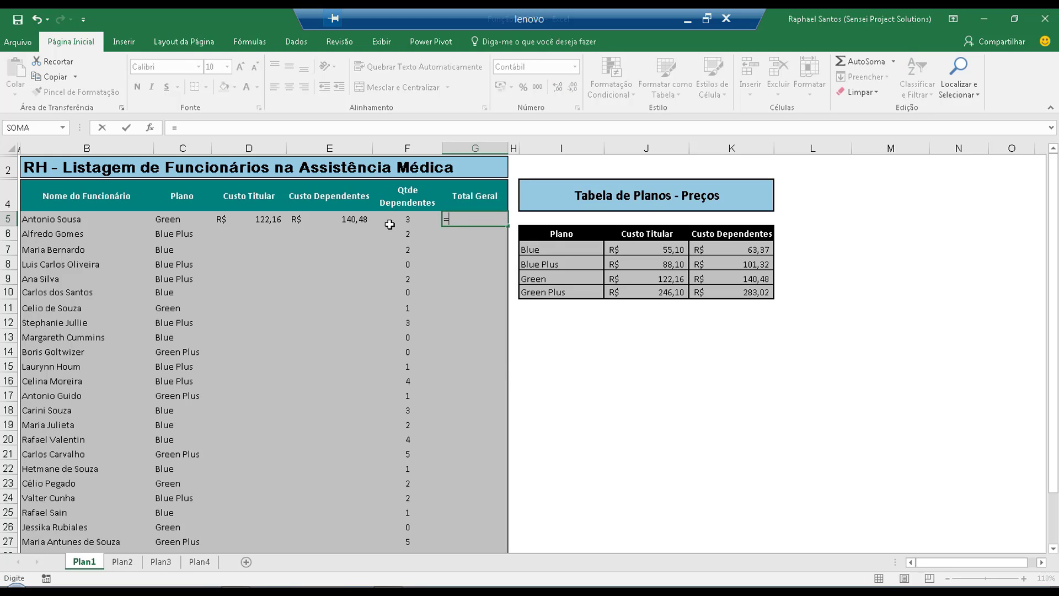
pyautogui.click(365, 218)
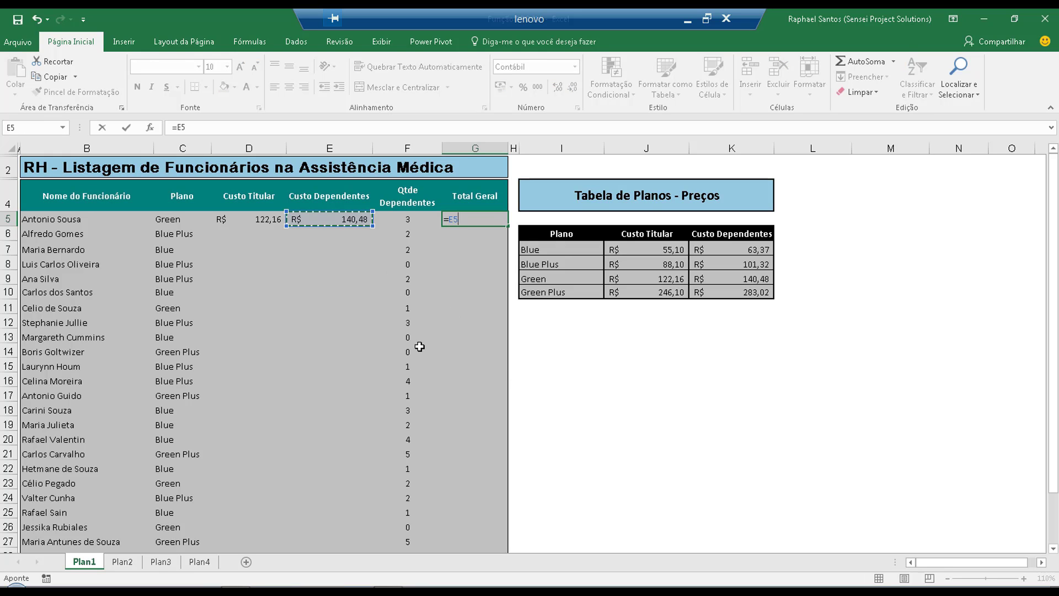
pyautogui.write('*')
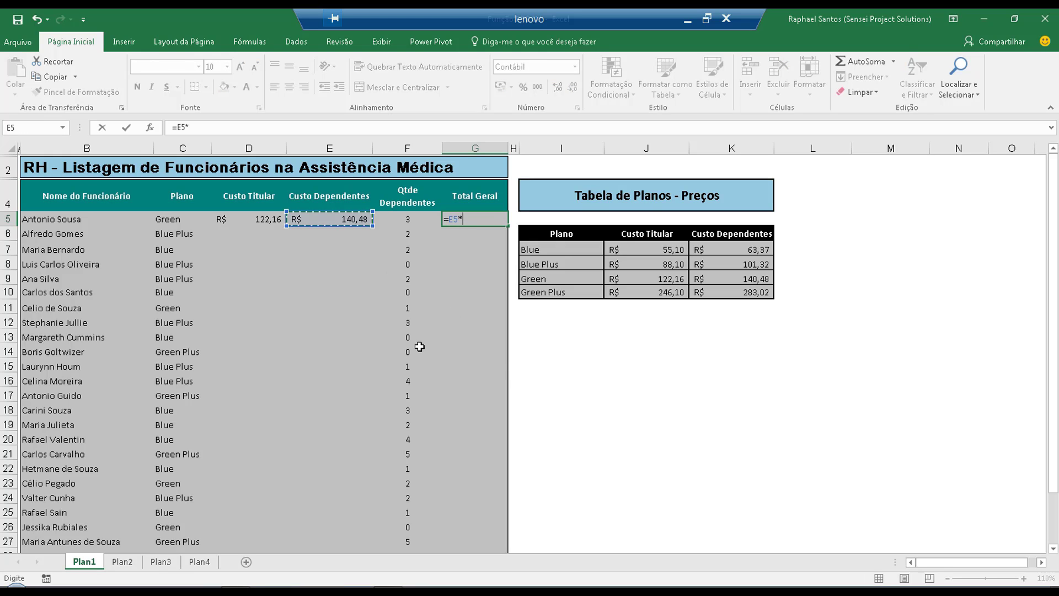
pyautogui.click(394, 219)
pyautogui.write('+')
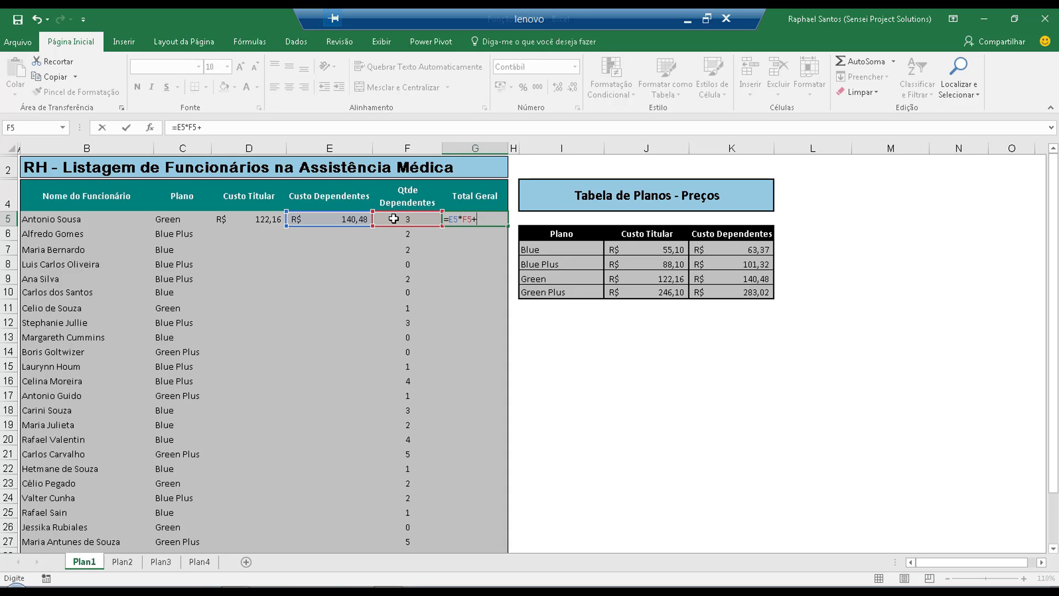
pyautogui.click(260, 219)
pyautogui.press('Return')
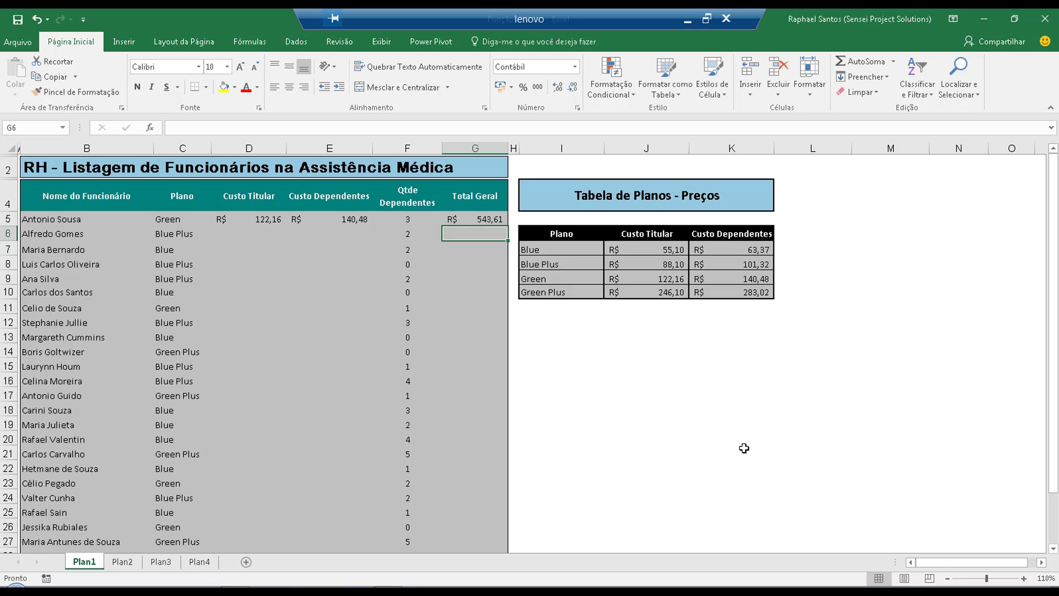
# Copy the D5 formula down the Custo Titular column to D20 and inspect the cell references used in D14.
pyautogui.click(276, 222)
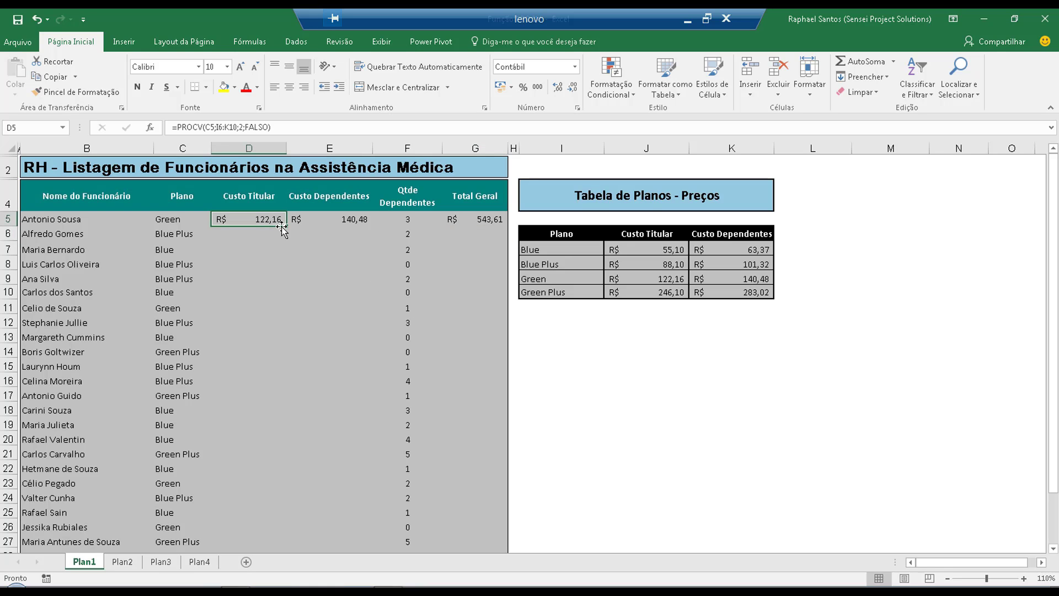
pyautogui.moveTo(286, 226); pyautogui.dragTo(277, 448)
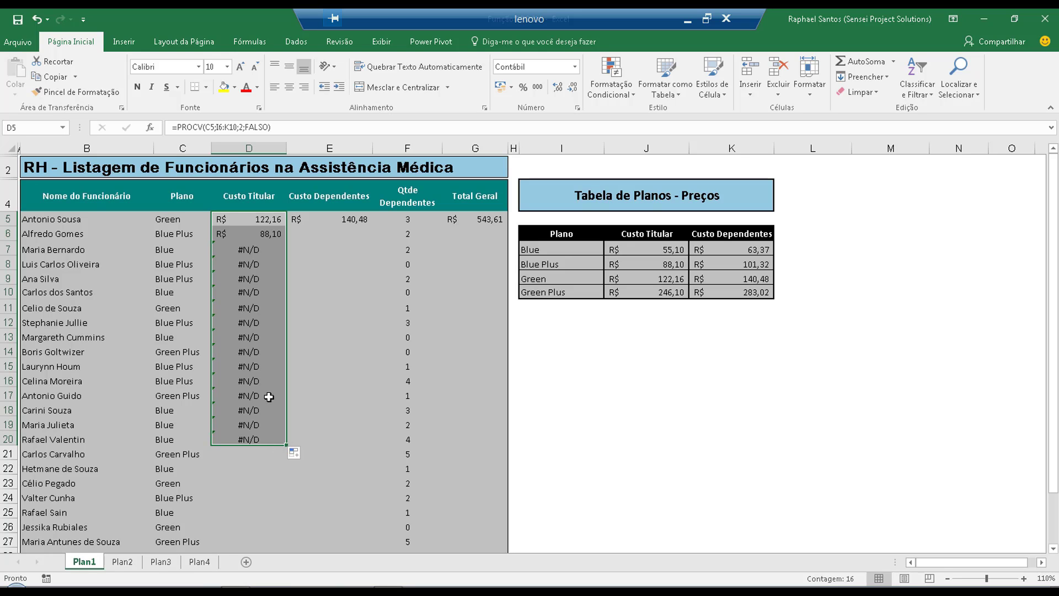
pyautogui.click(261, 352)
pyautogui.press('F2')
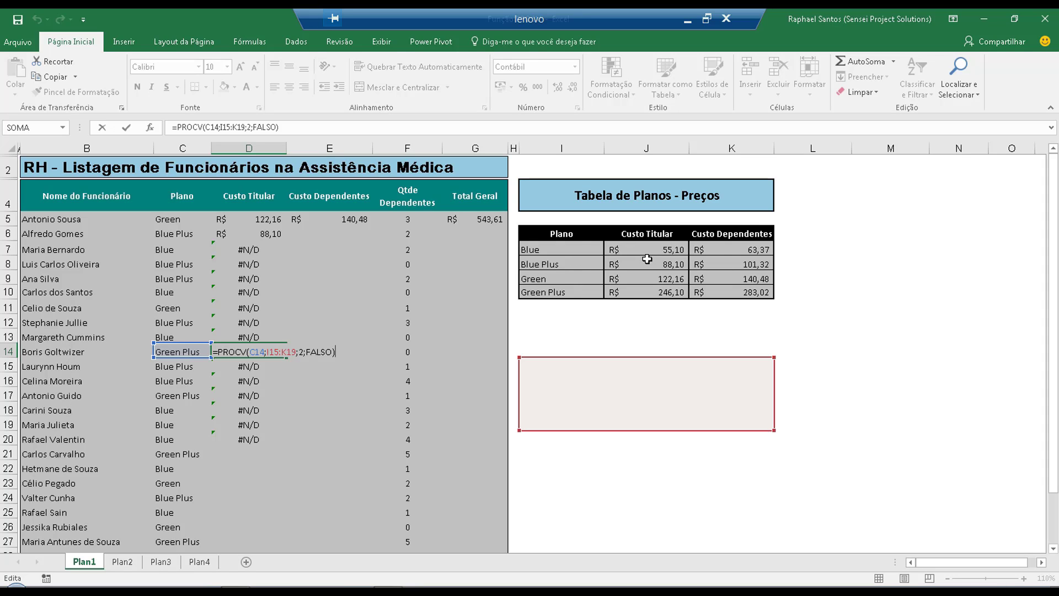
pyautogui.press('Escape')
# Clear the Custo Titular and Custo Dependentes formulas from D5:E20.
pyautogui.click(255, 219)
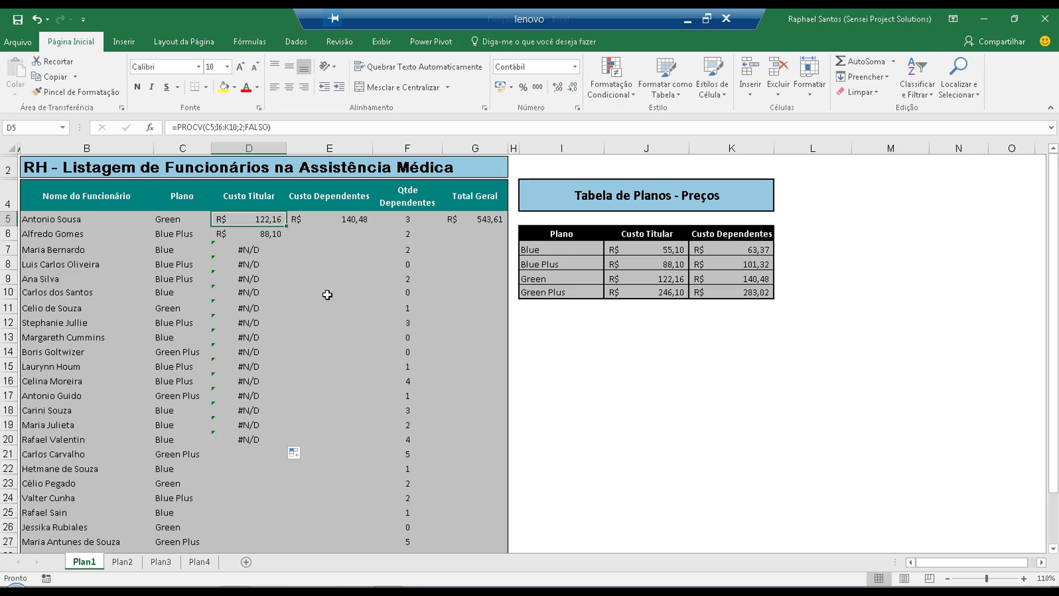
pyautogui.hotkey('shift', 'Right')
pyautogui.hotkey('shift', 'Down')
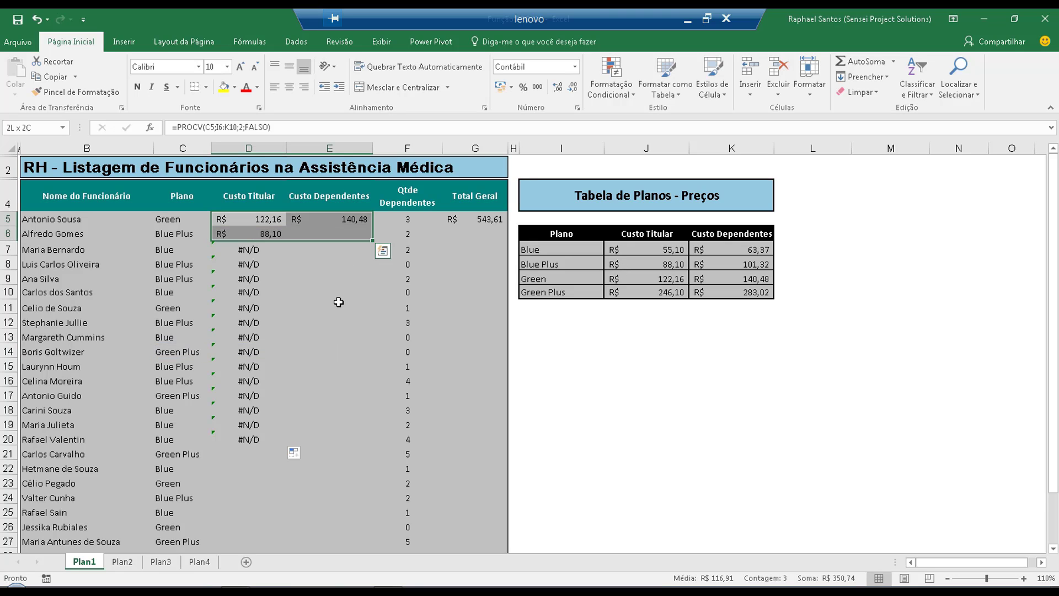
pyautogui.press('ctrl')
pyautogui.press('Down')
pyautogui.press('Escape')
pyautogui.hotkey('ctrl', 'shift', 'Down')
pyautogui.press('Delete')
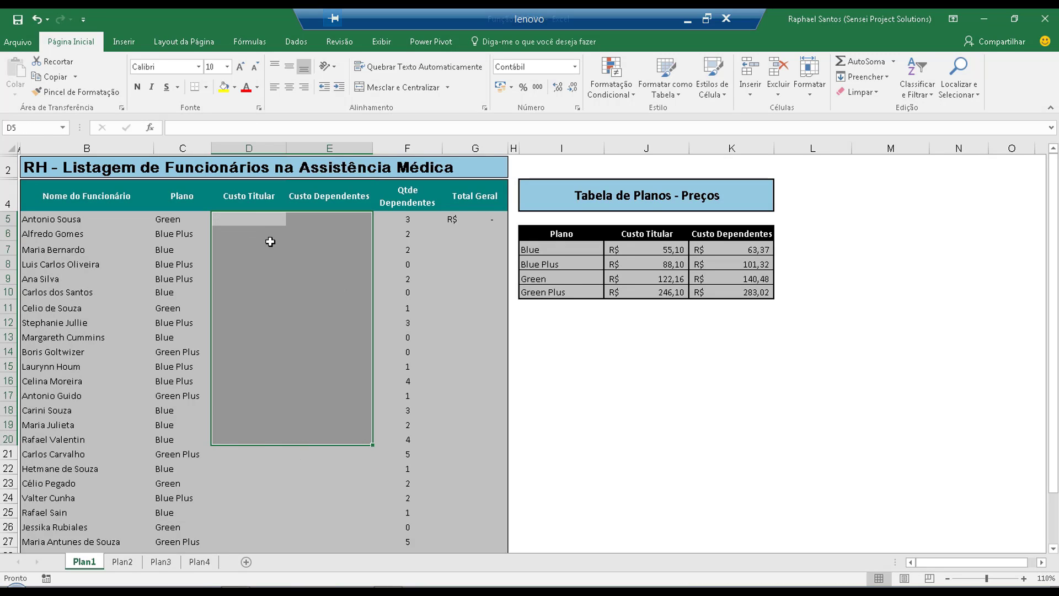
# Compare the Plano, Custo Titular and Custo Dependentes columns of the employee list with the plan price table.
pyautogui.click(261, 219)
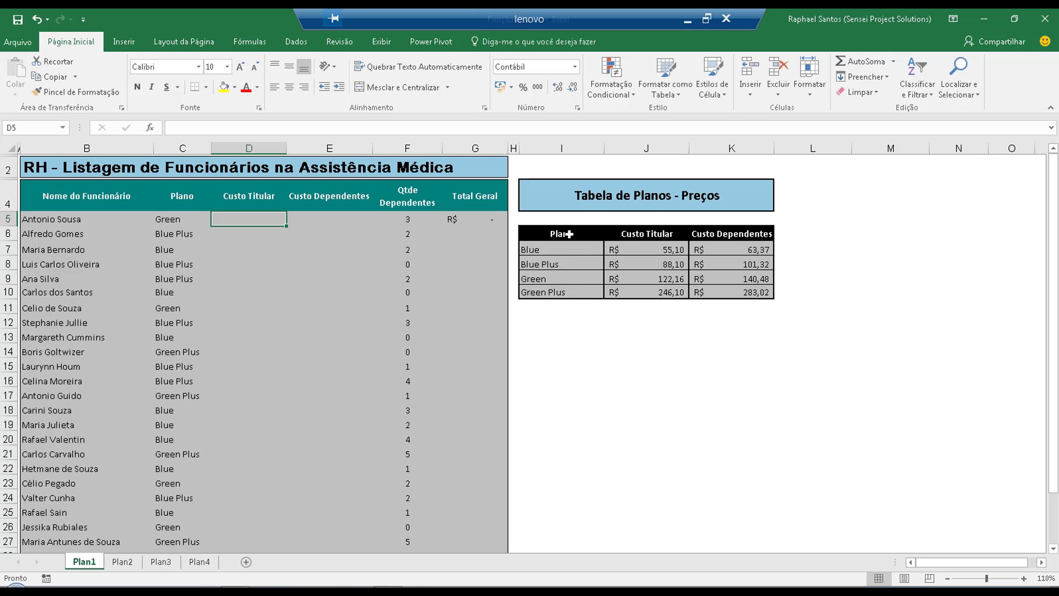
pyautogui.moveTo(562, 234); pyautogui.dragTo(753, 292)
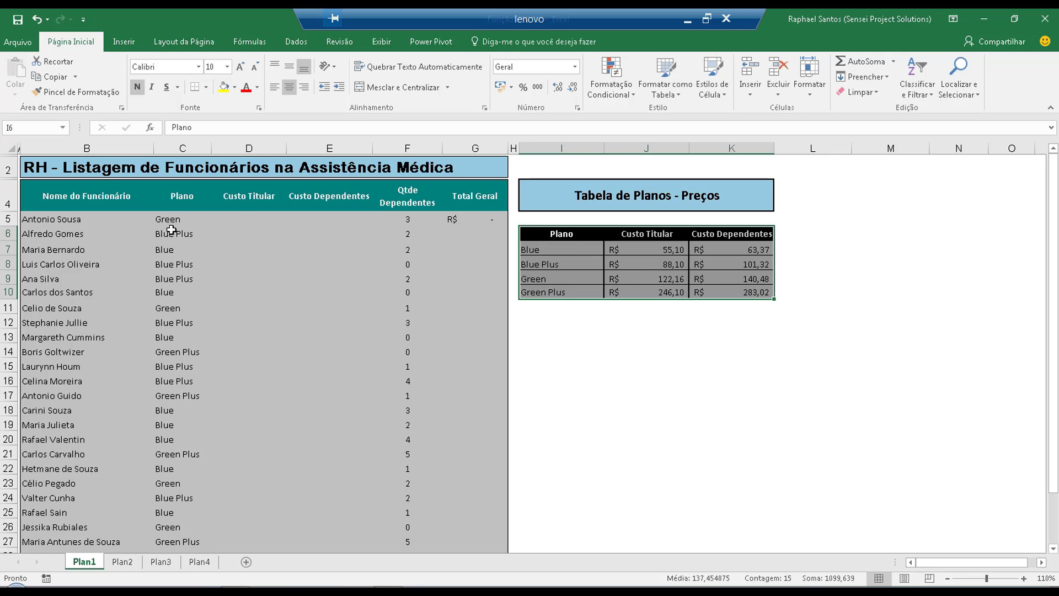
pyautogui.moveTo(172, 219); pyautogui.dragTo(176, 542)
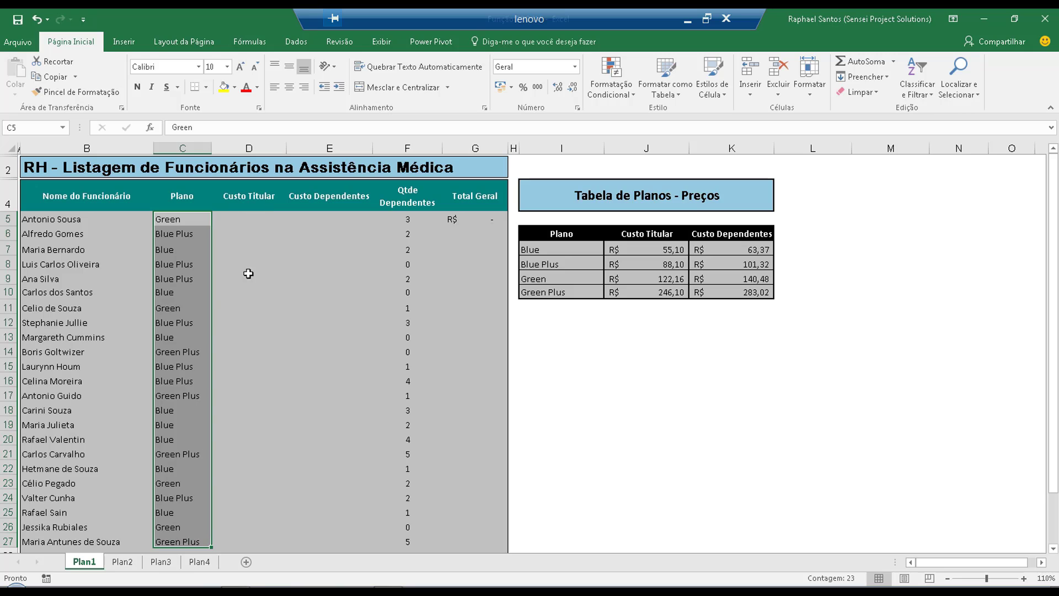
pyautogui.moveTo(248, 273); pyautogui.dragTo(248, 350)
pyautogui.moveTo(255, 220); pyautogui.dragTo(257, 341)
pyautogui.moveTo(331, 219); pyautogui.dragTo(324, 356)
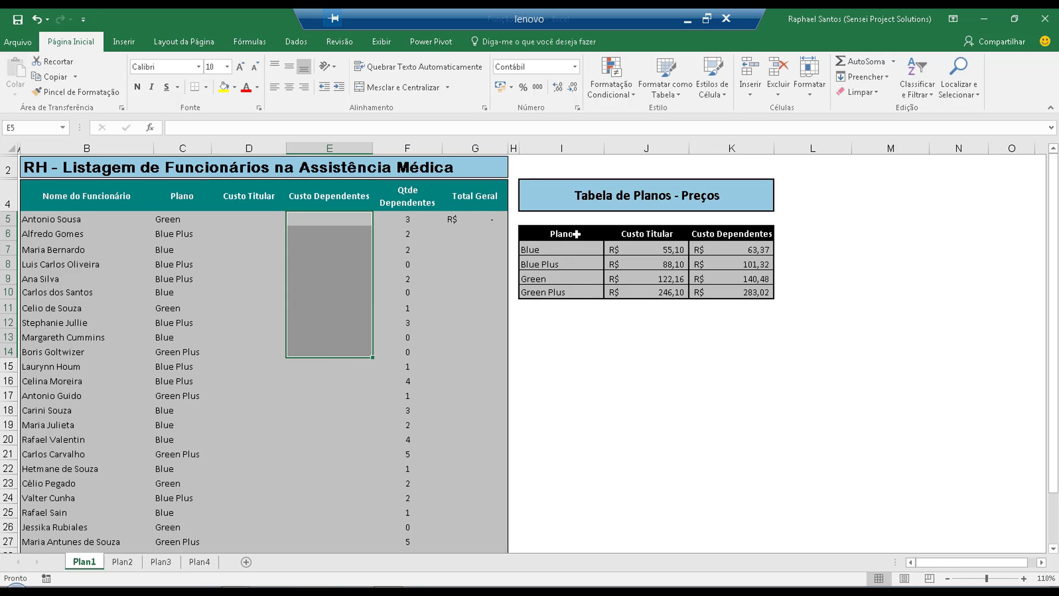
pyautogui.click(178, 222)
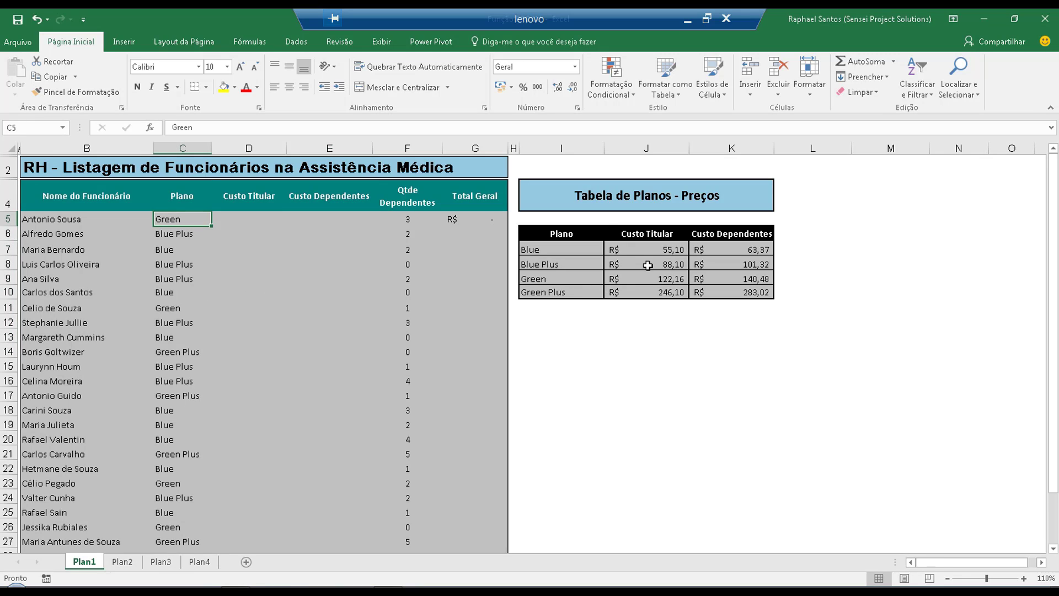
pyautogui.moveTo(587, 234); pyautogui.dragTo(721, 291)
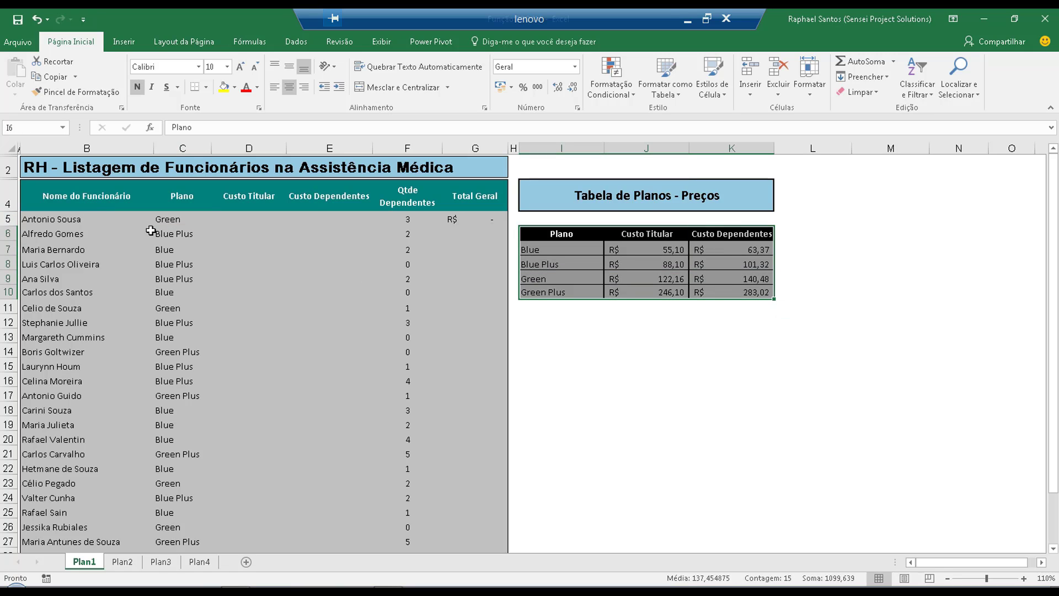
pyautogui.click(166, 220)
pyautogui.click(173, 248)
pyautogui.click(175, 308)
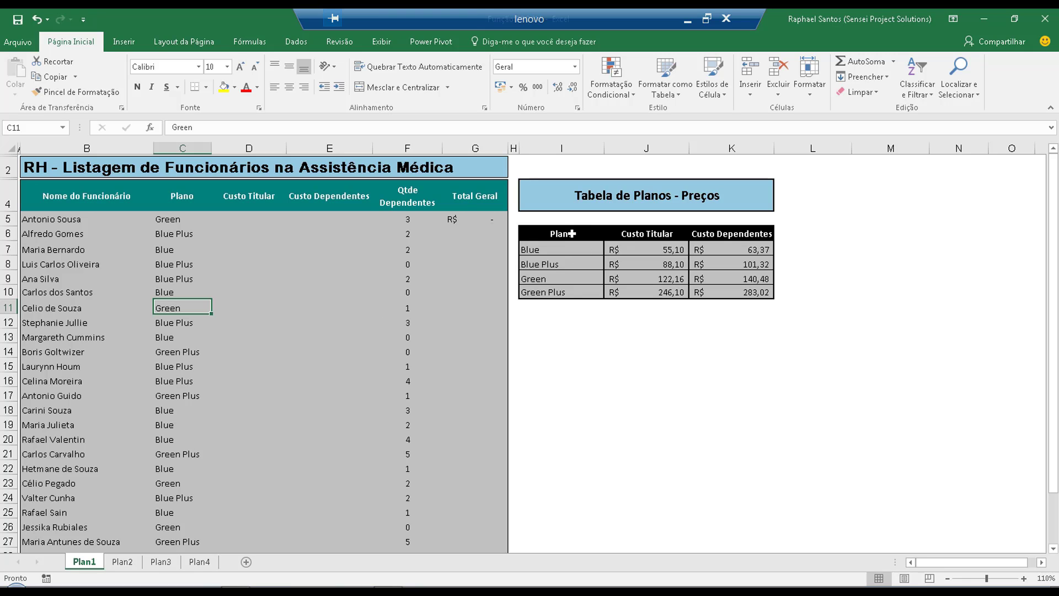
# Name the plan price table range I6:K10 TabPlanos and select the range by that name.
pyautogui.moveTo(571, 226); pyautogui.dragTo(722, 292)
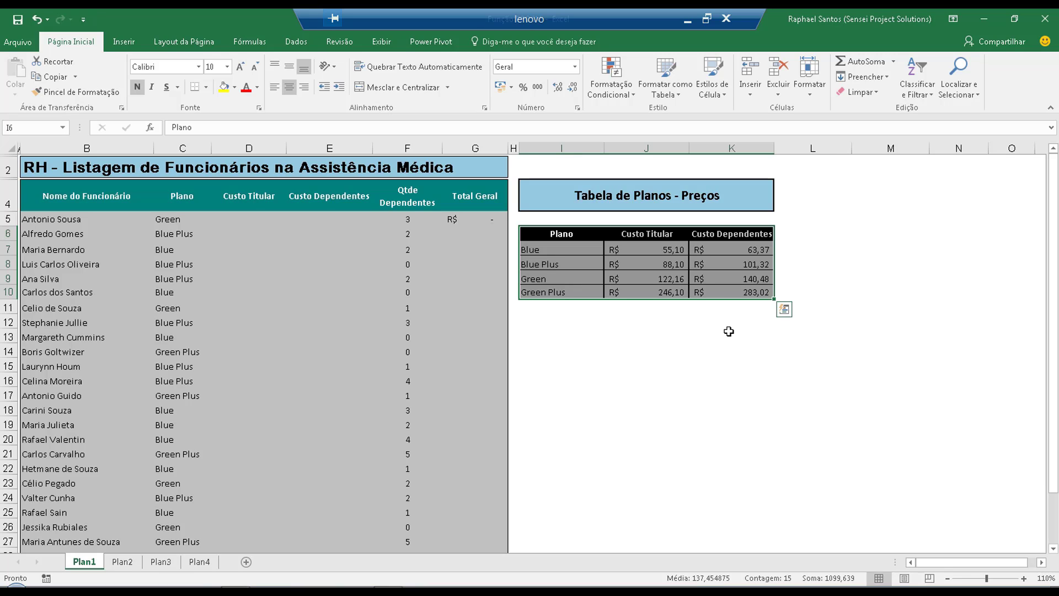
pyautogui.click(40, 127)
pyautogui.write('TabPlanos')
pyautogui.click(757, 331)
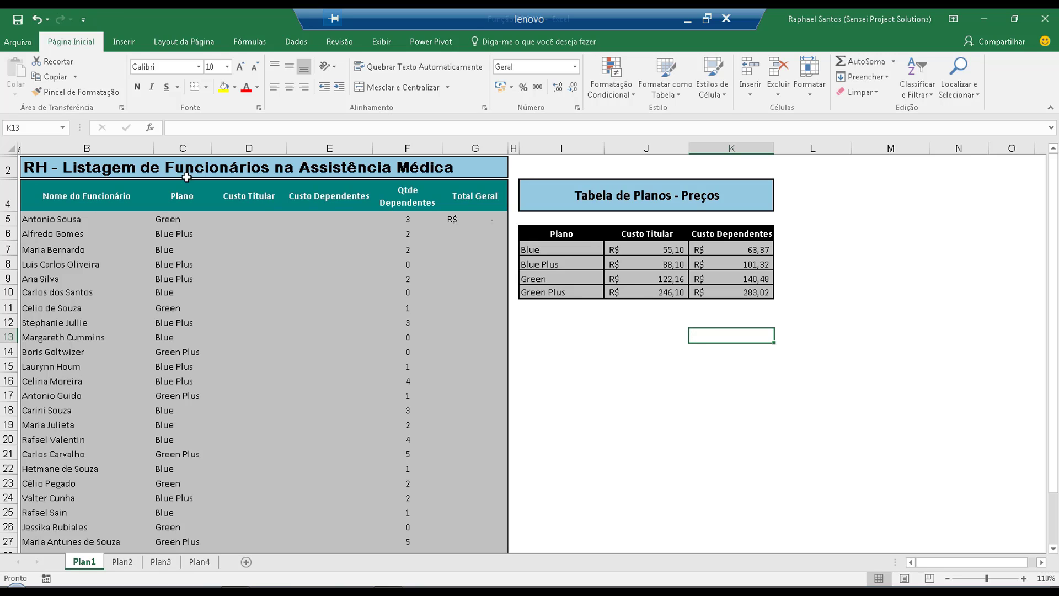
pyautogui.click(63, 128)
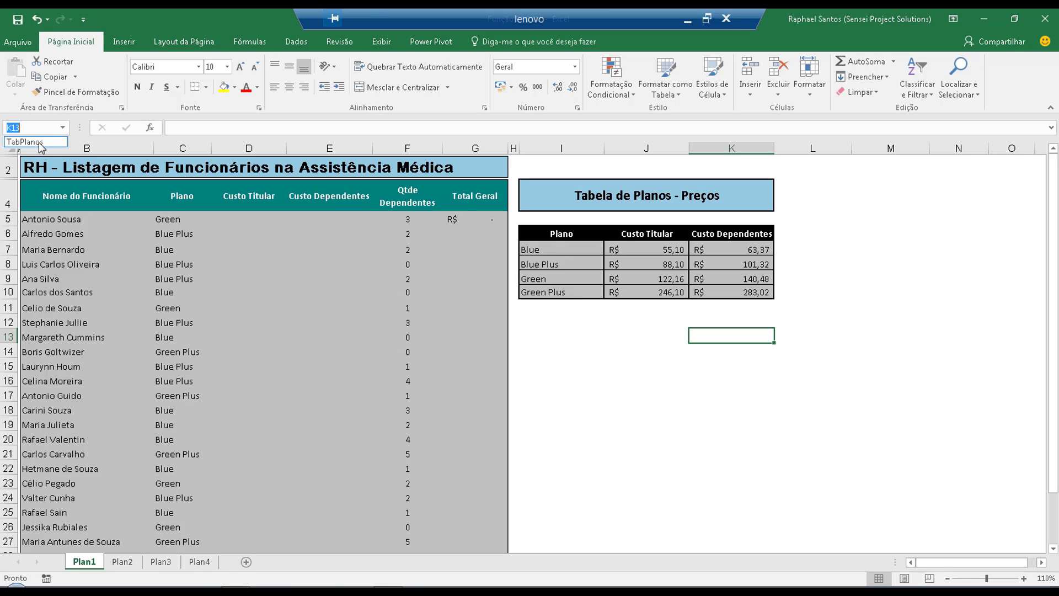
pyautogui.click(39, 142)
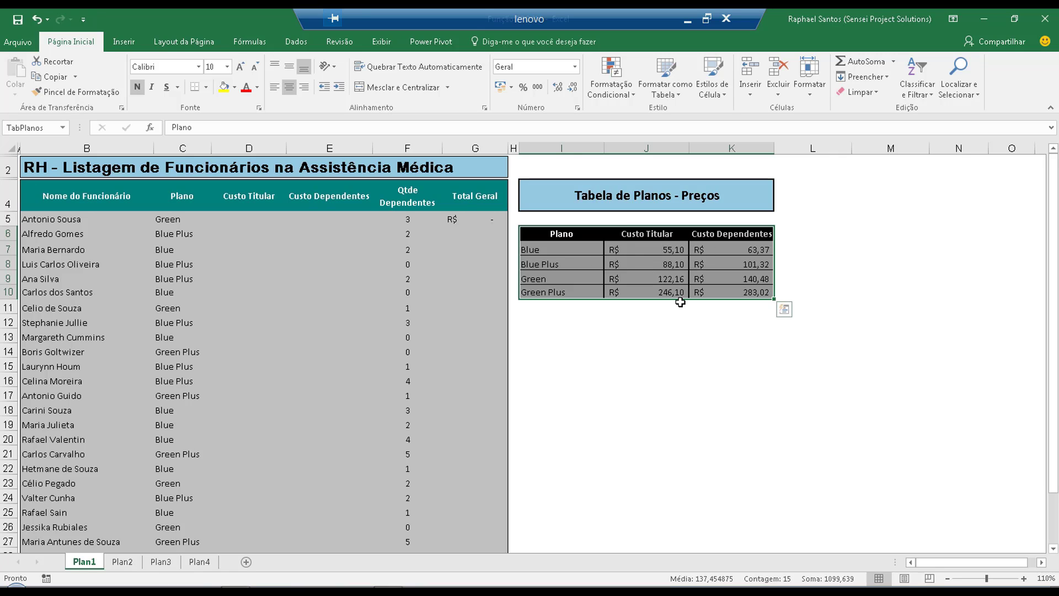
# Look up the first employee's Custo Titular in D5 with =PROCV(C5;TabPlanos;2;FALSO).
pyautogui.click(245, 220)
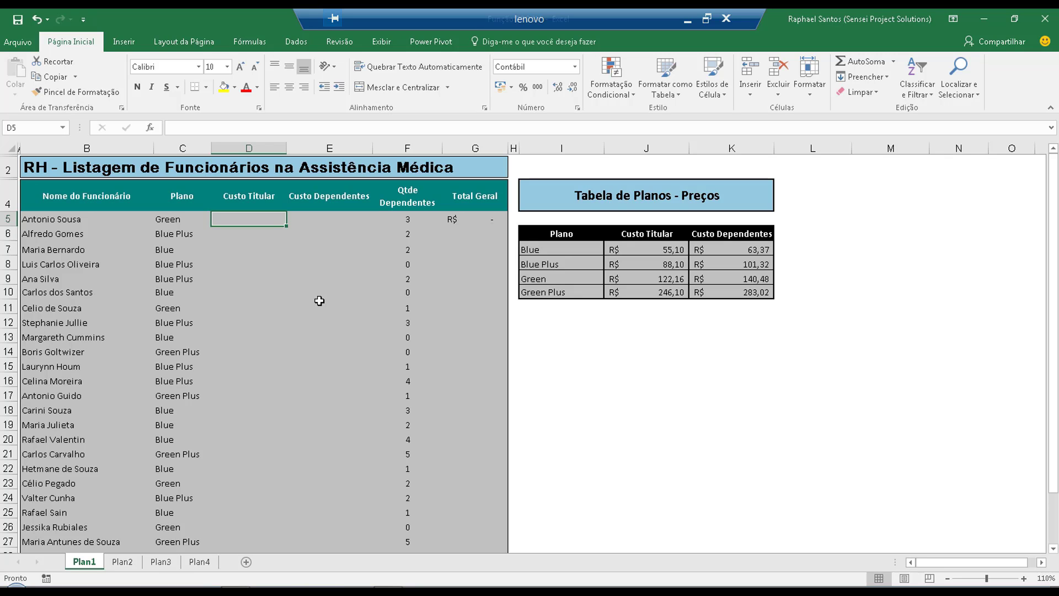
pyautogui.write('=')
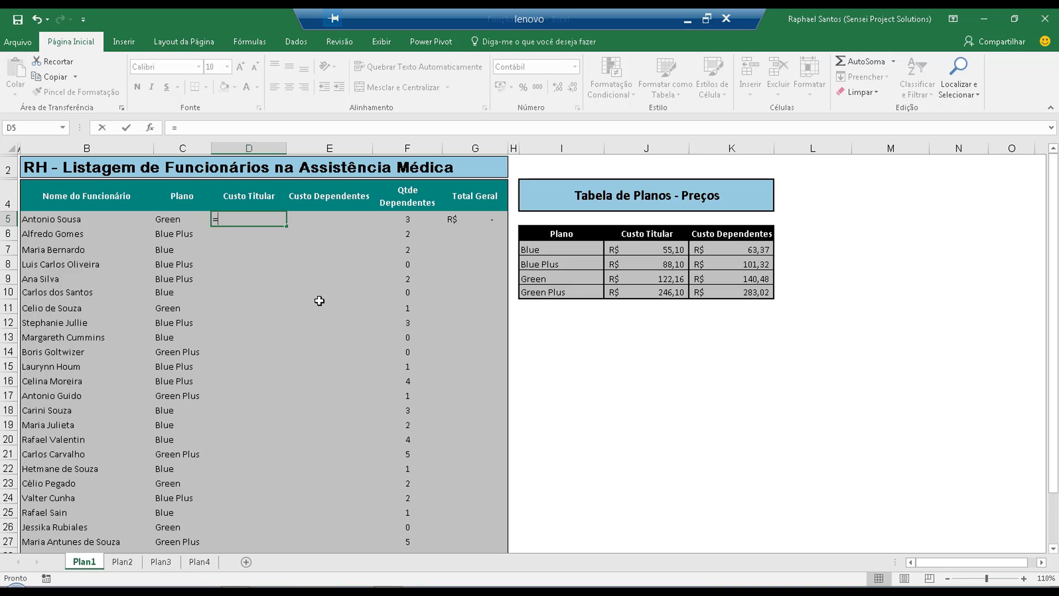
pyautogui.write('PRO')
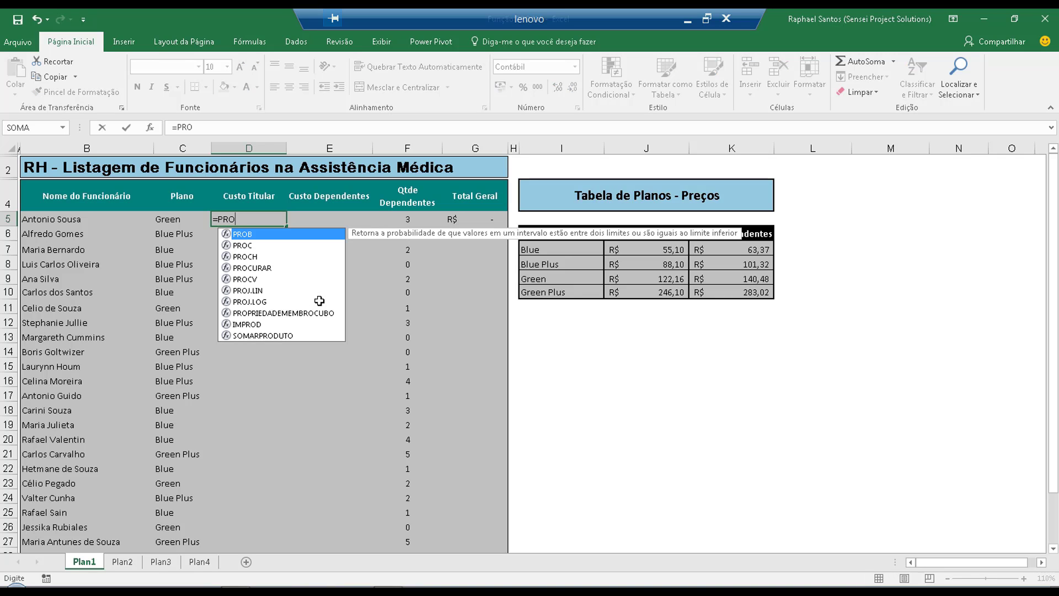
pyautogui.write('CV(')
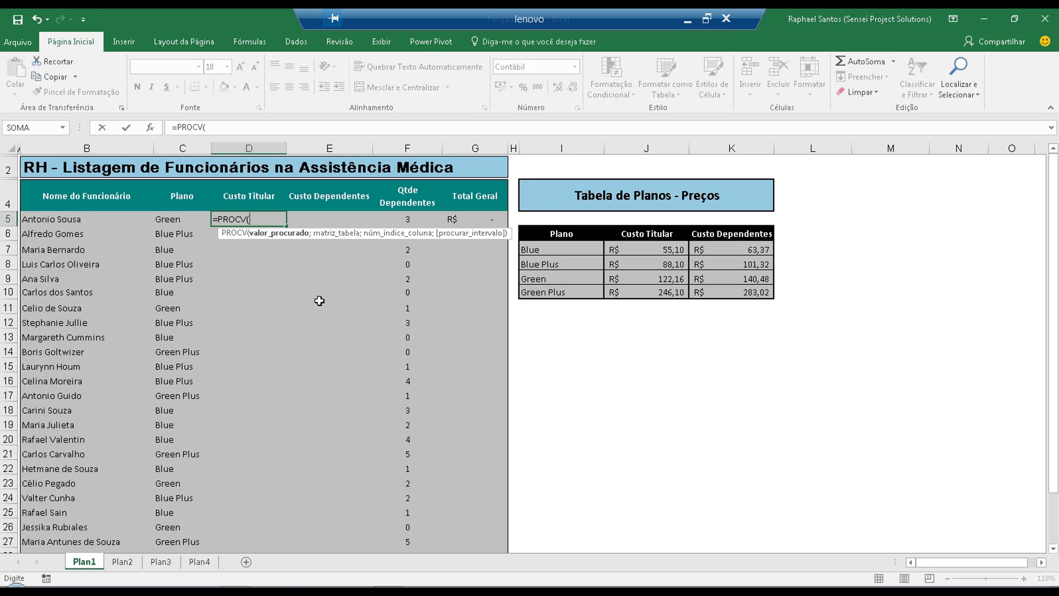
pyautogui.click(172, 220)
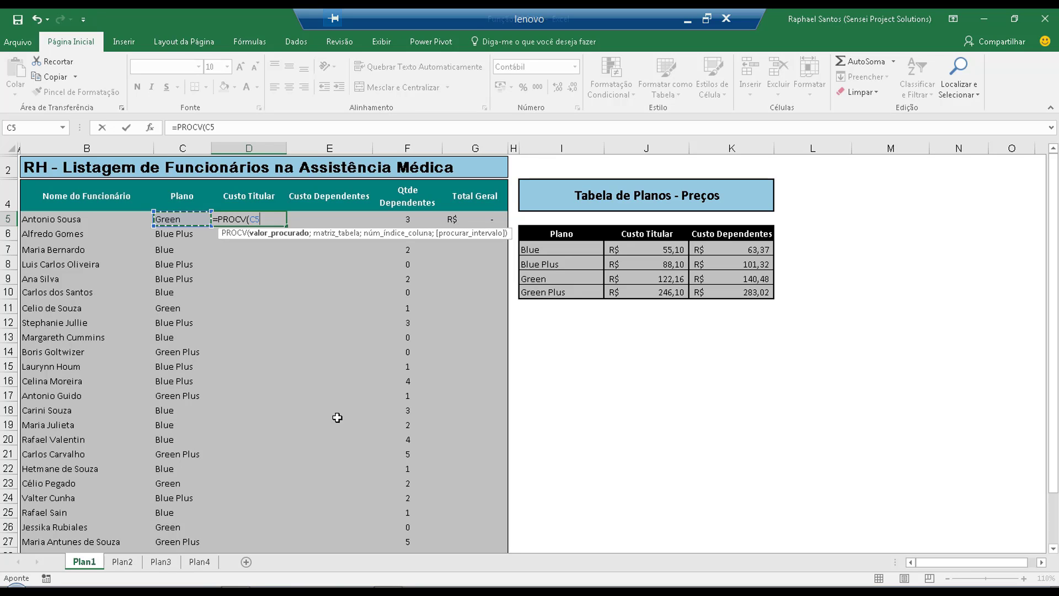
pyautogui.write(';')
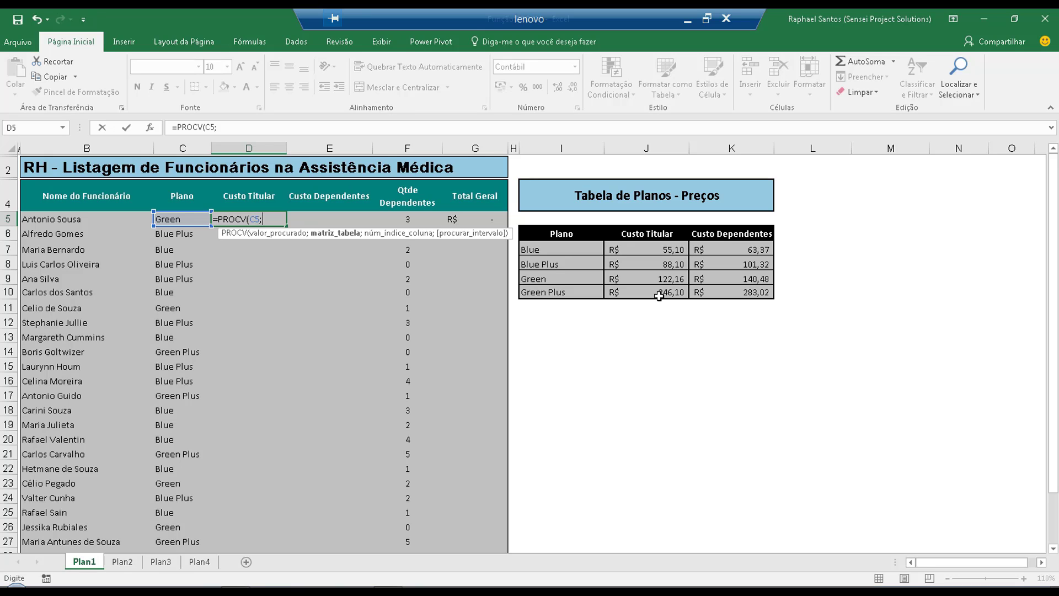
pyautogui.write('T')
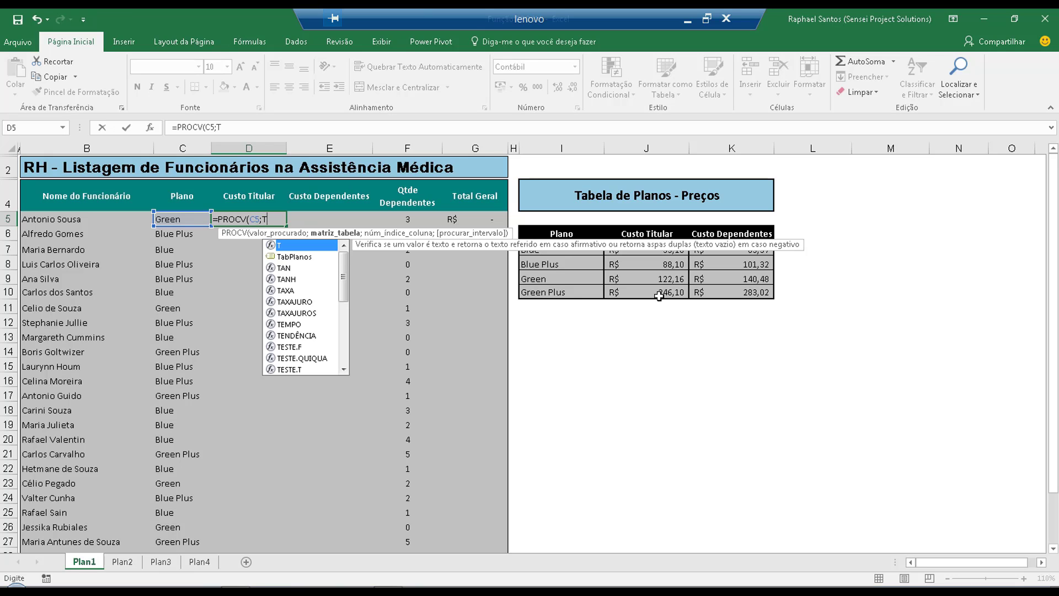
pyautogui.write('ab')
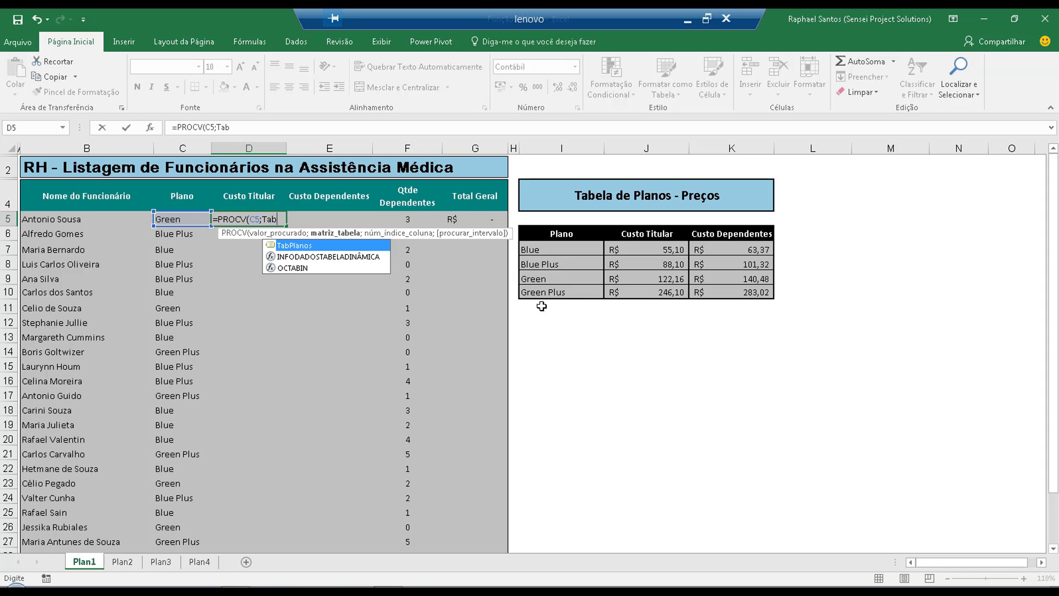
pyautogui.doubleClick(293, 248)
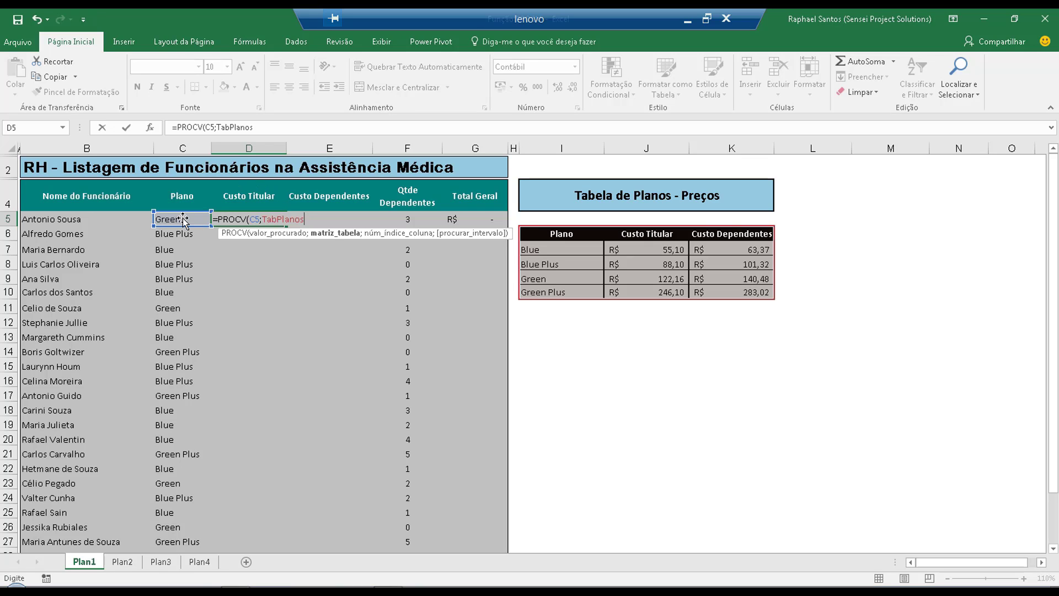
pyautogui.write(';')
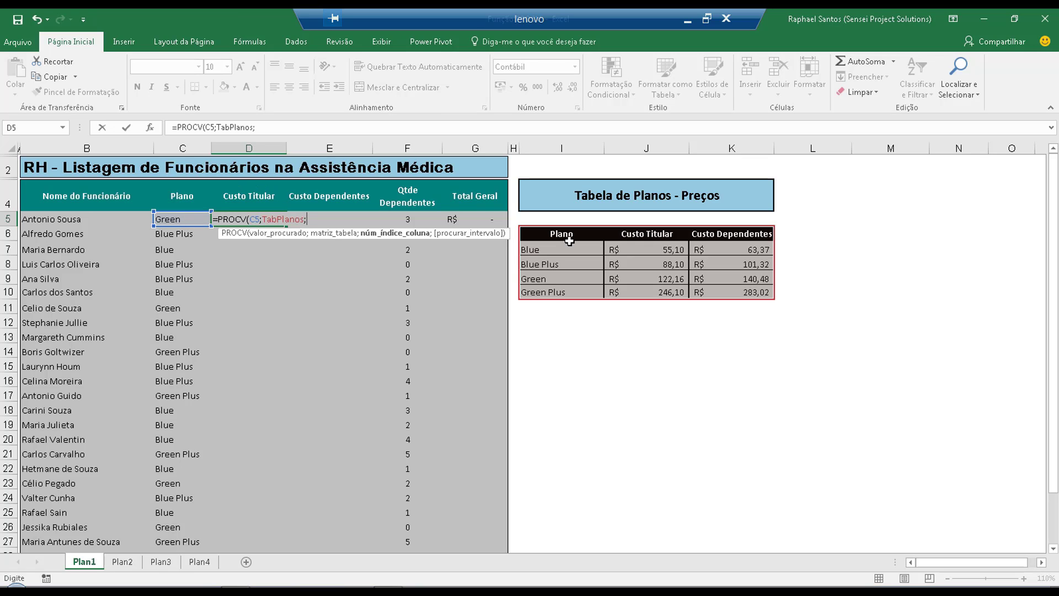
pyautogui.write('2;FAL')
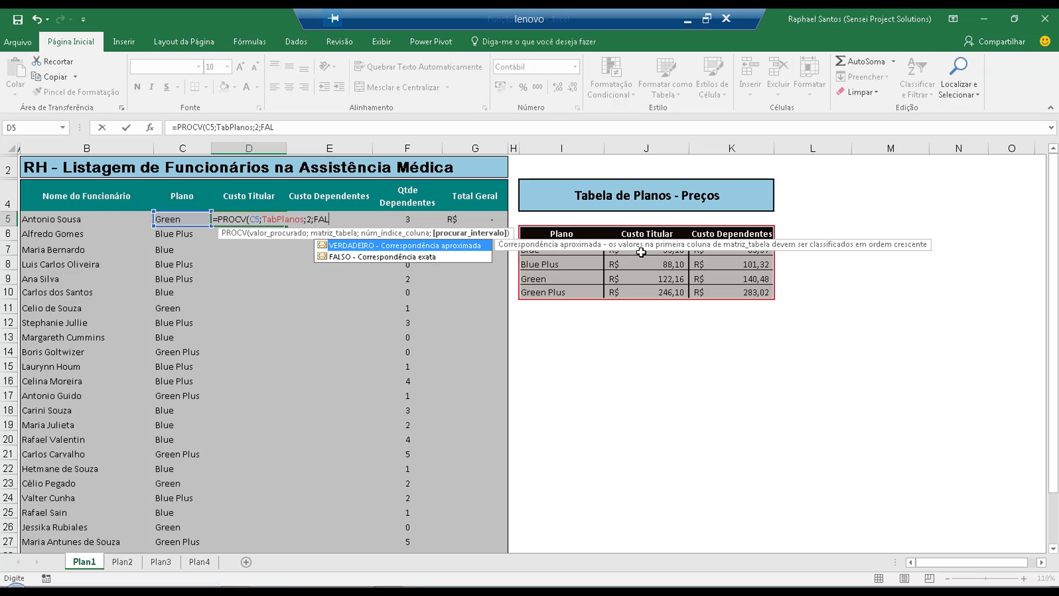
pyautogui.write('SO)')
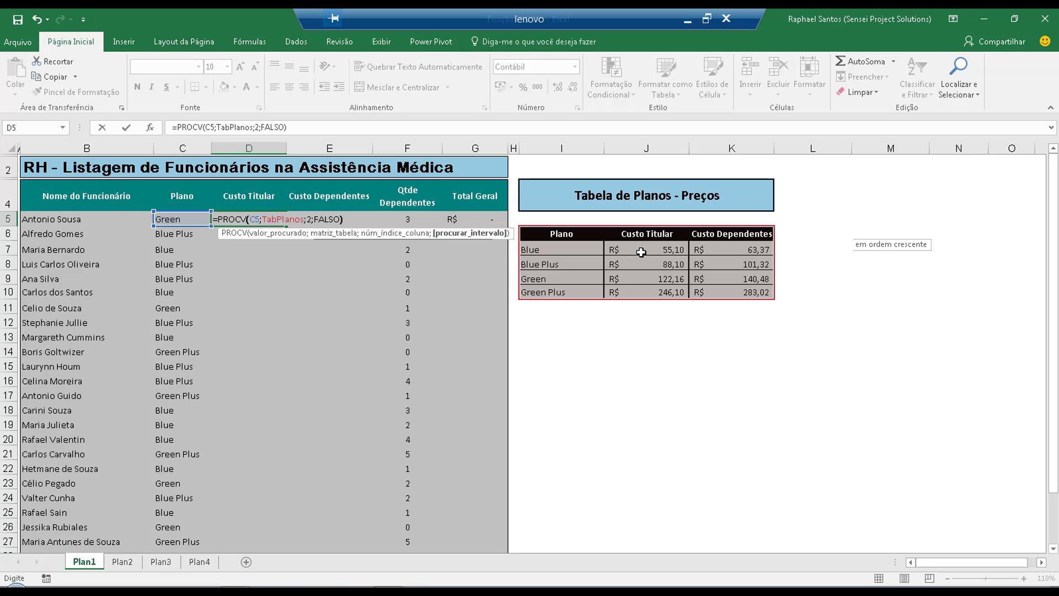
pyautogui.press('Return')
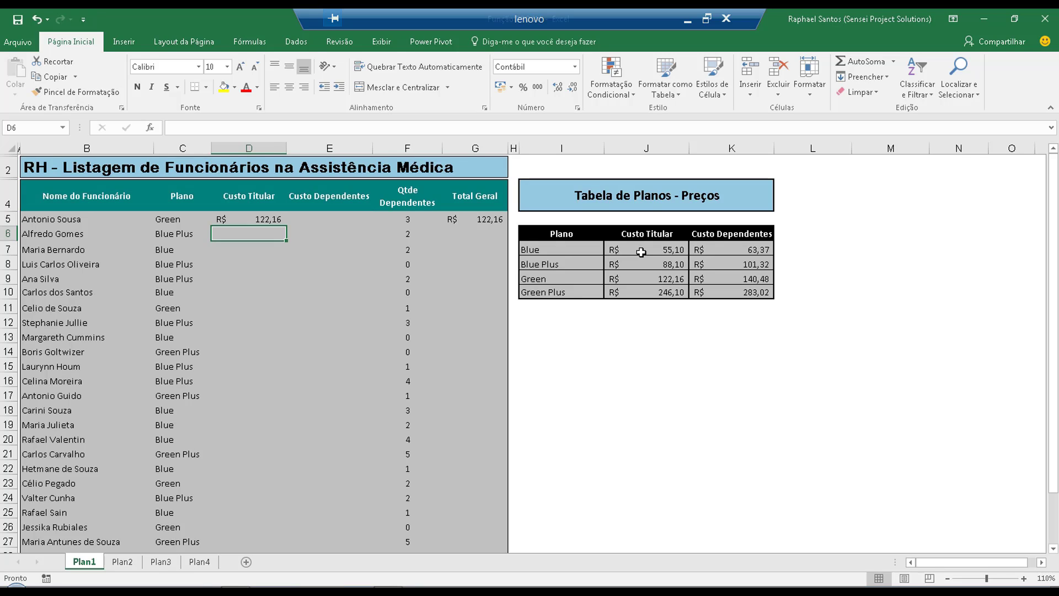
# Enter =PROCV(C5;TabPlanos;3;FALSO) in E5 for Custo Dependentes and fill the D5:E5 formulas down to row 23.
pyautogui.press('Up')
pyautogui.press('Right')
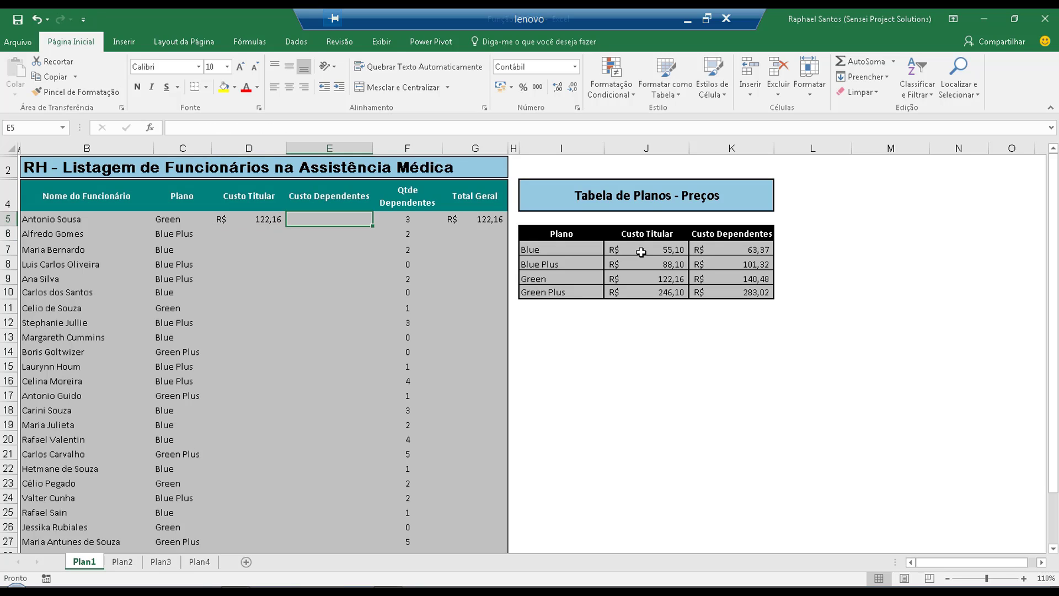
pyautogui.write('=')
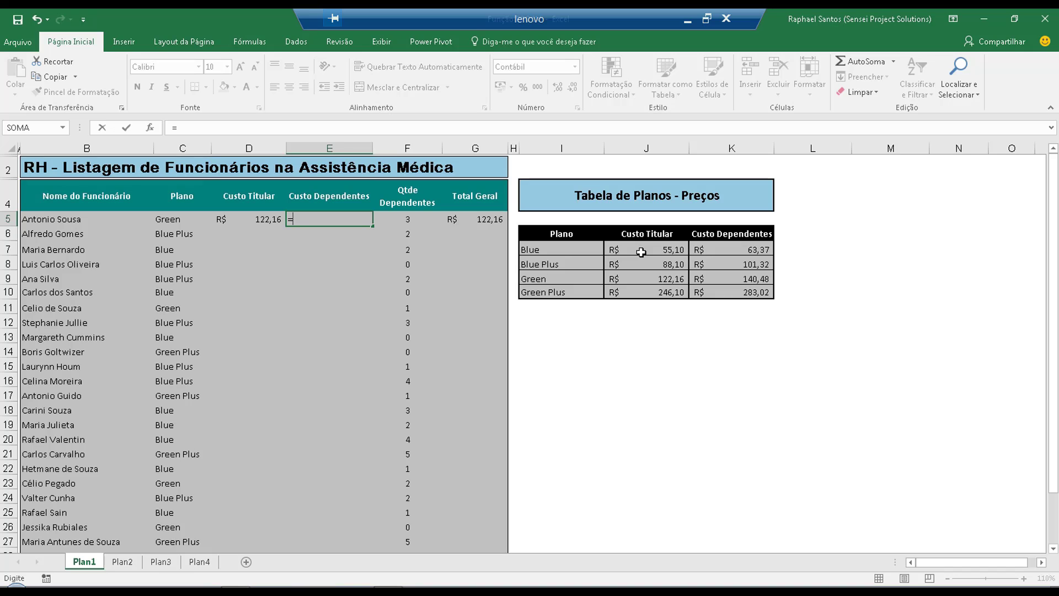
pyautogui.write('PROCV(')
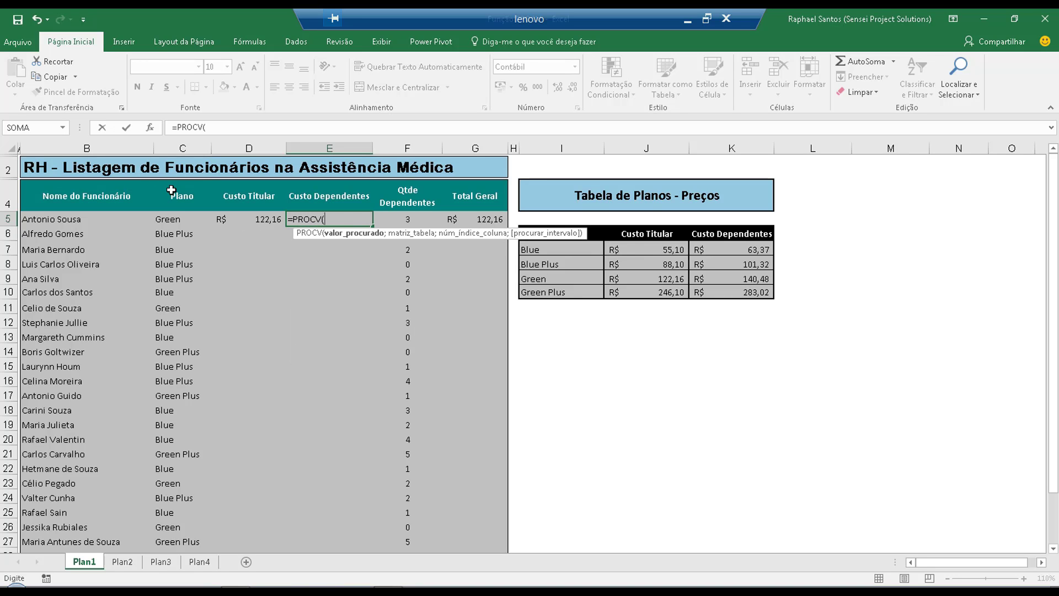
pyautogui.click(170, 218)
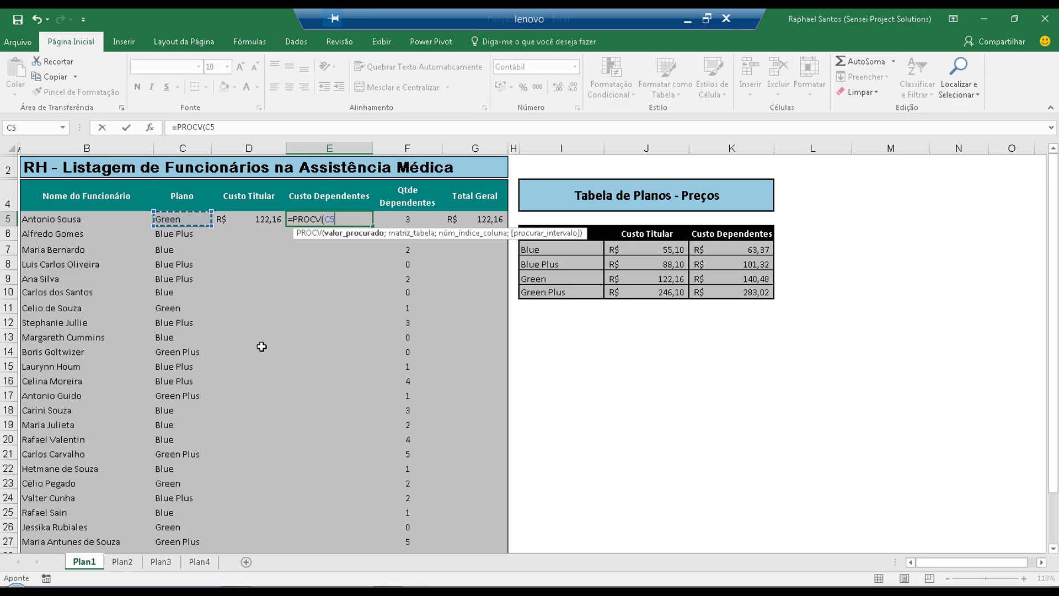
pyautogui.write(';')
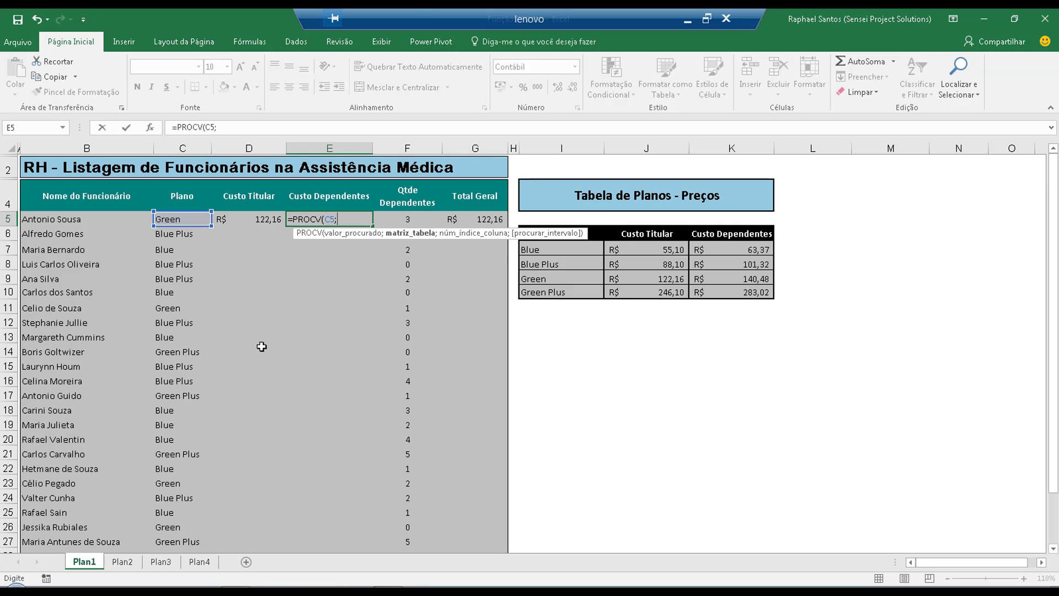
pyautogui.write('Tab')
pyautogui.press('Tab')
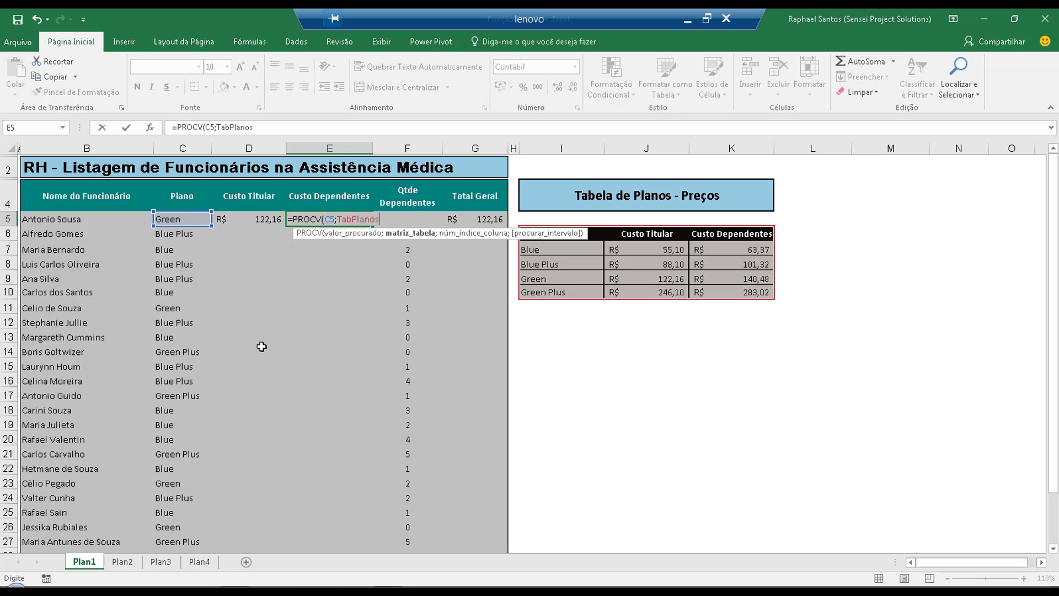
pyautogui.write(';')
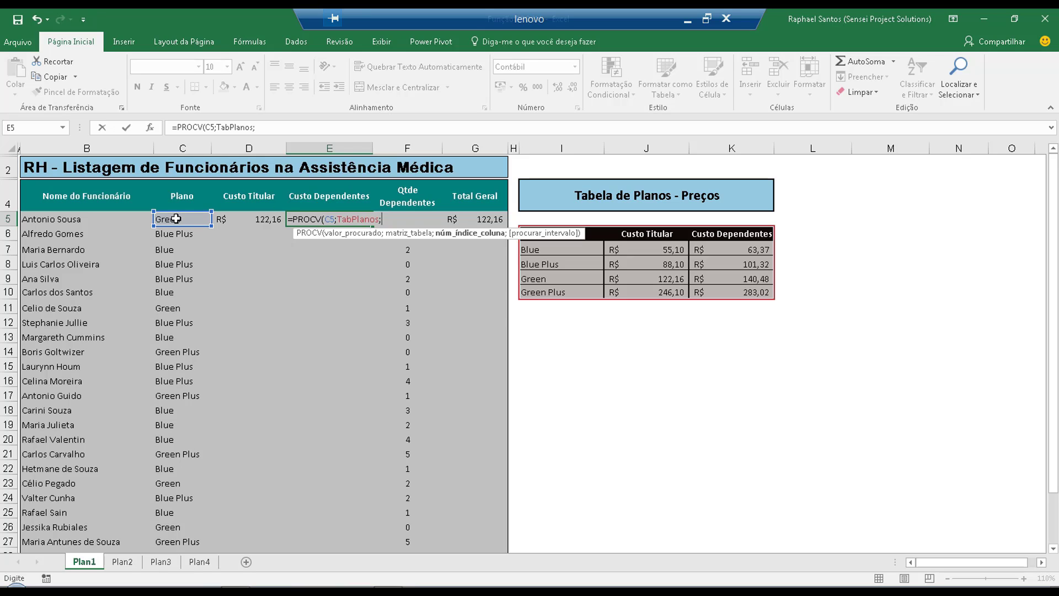
pyautogui.write('3;')
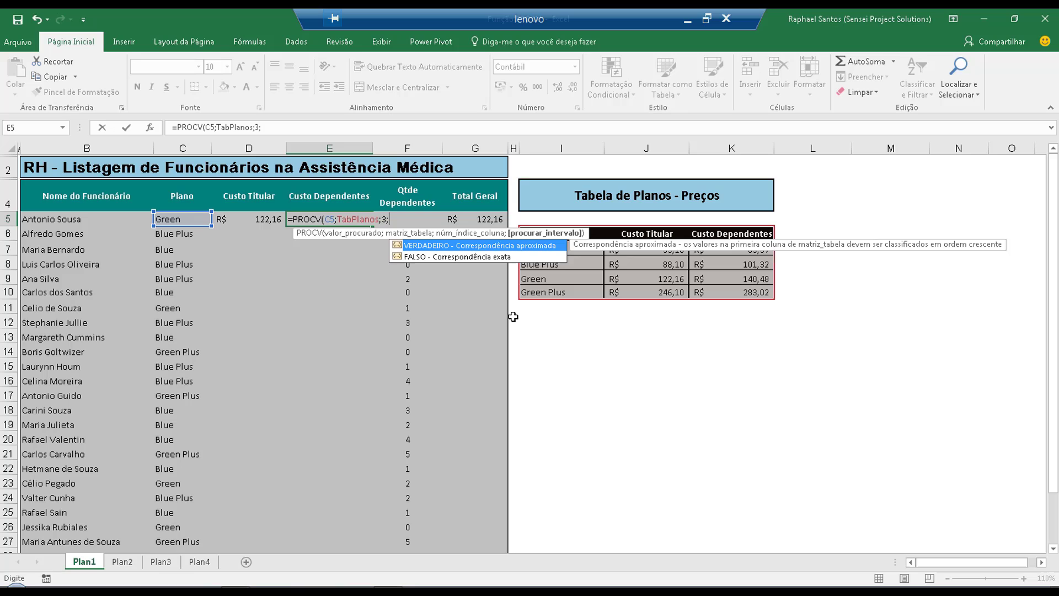
pyautogui.press('Escape')
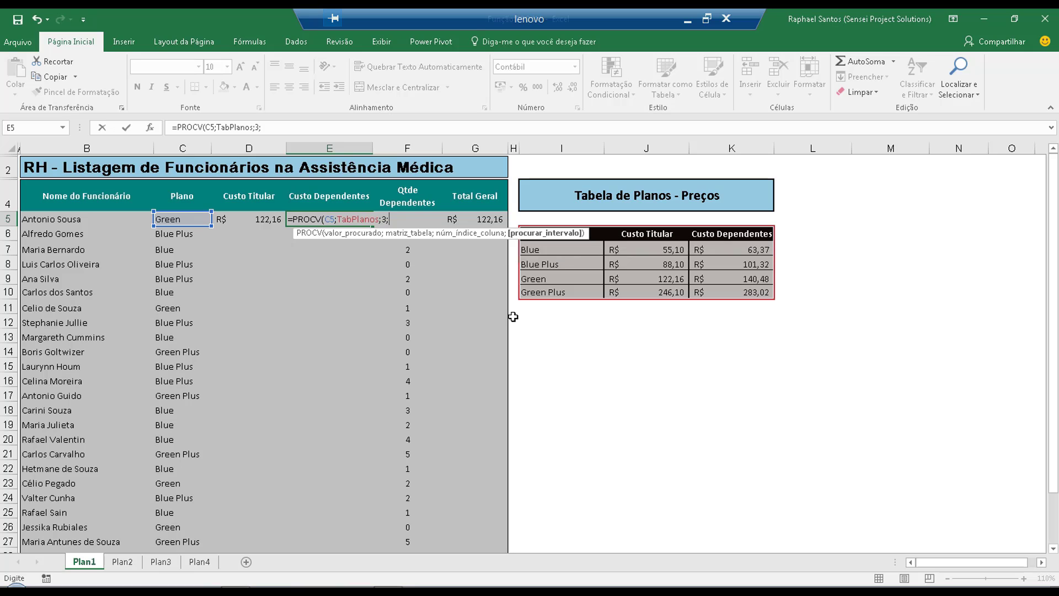
pyautogui.write('FALSO)')
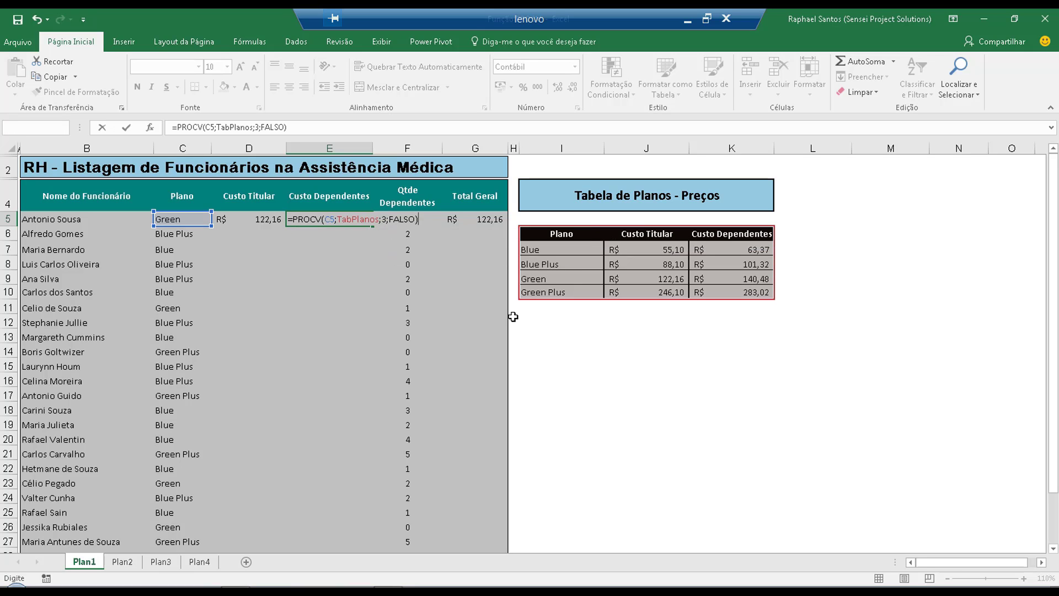
pyautogui.press('Return')
pyautogui.moveTo(253, 217); pyautogui.dragTo(351, 494)
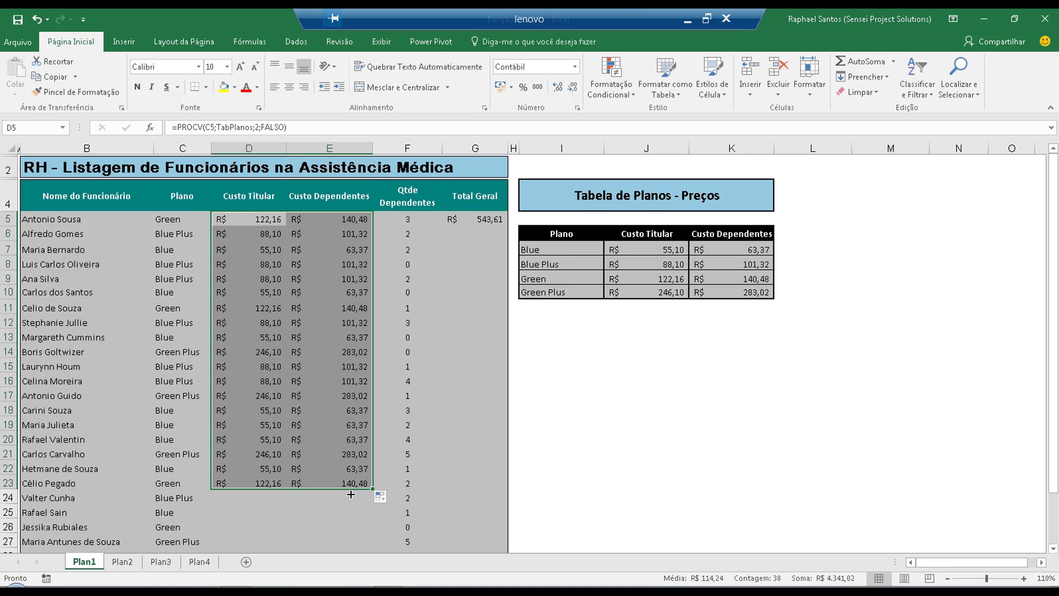
# Fill the Total Geral formula from G5 down to row 23 of the employee list.
pyautogui.click(492, 222)
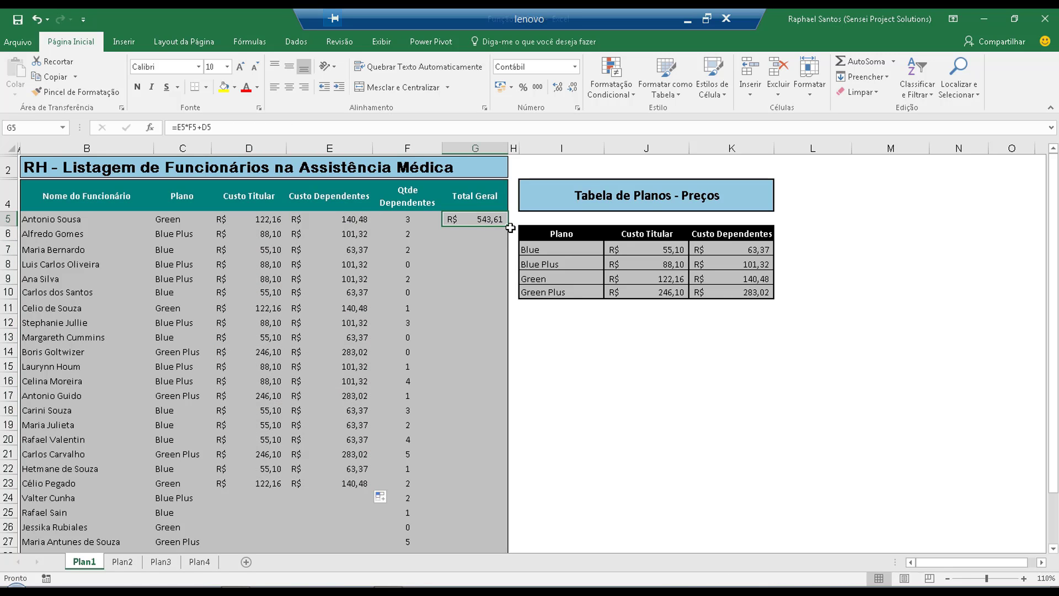
pyautogui.moveTo(508, 227); pyautogui.dragTo(462, 491)
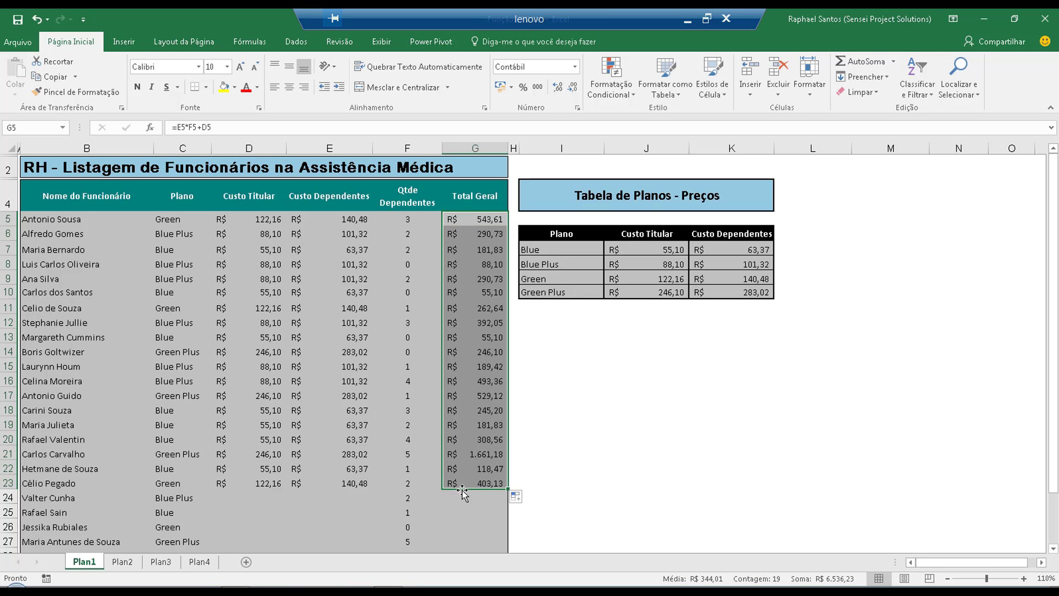
pyautogui.click(478, 366)
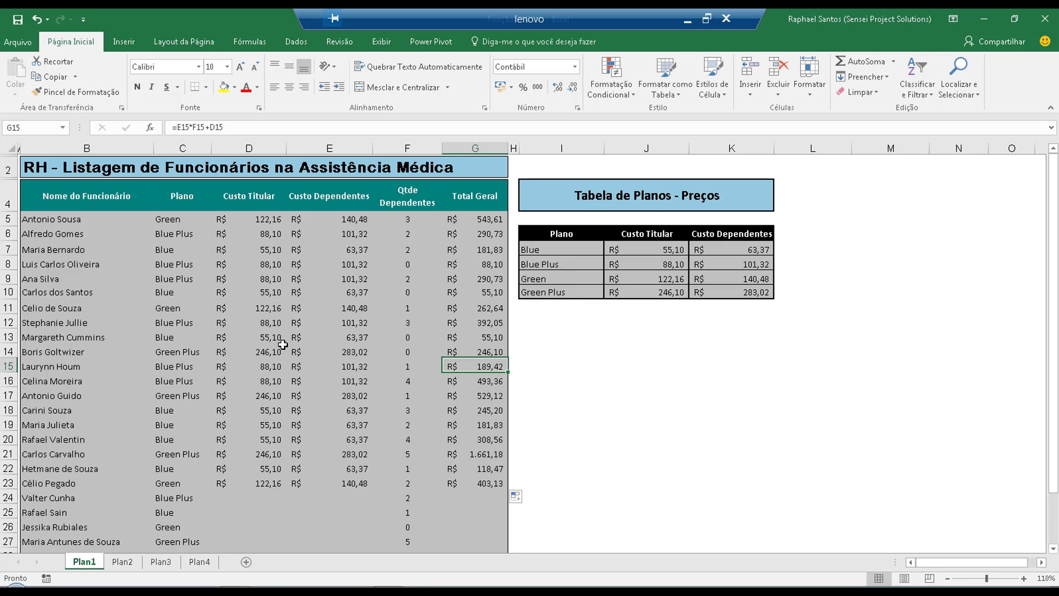
# Open the Plan3 sheet and examine the Motorista, KM Inicial and KM Final columns of the driver reimbursement table.
pyautogui.click(120, 560)
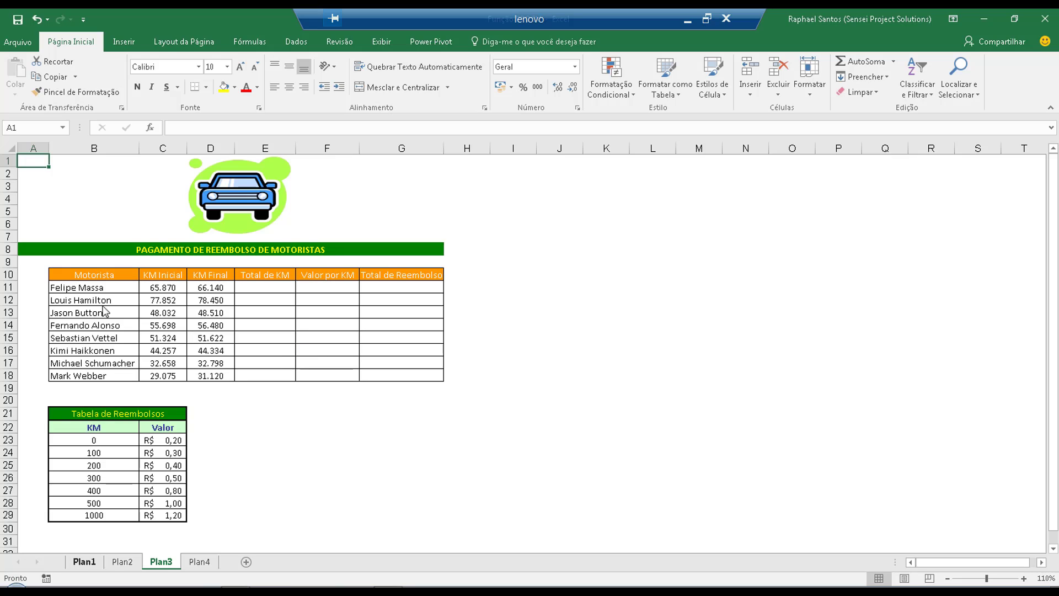
pyautogui.click(298, 411)
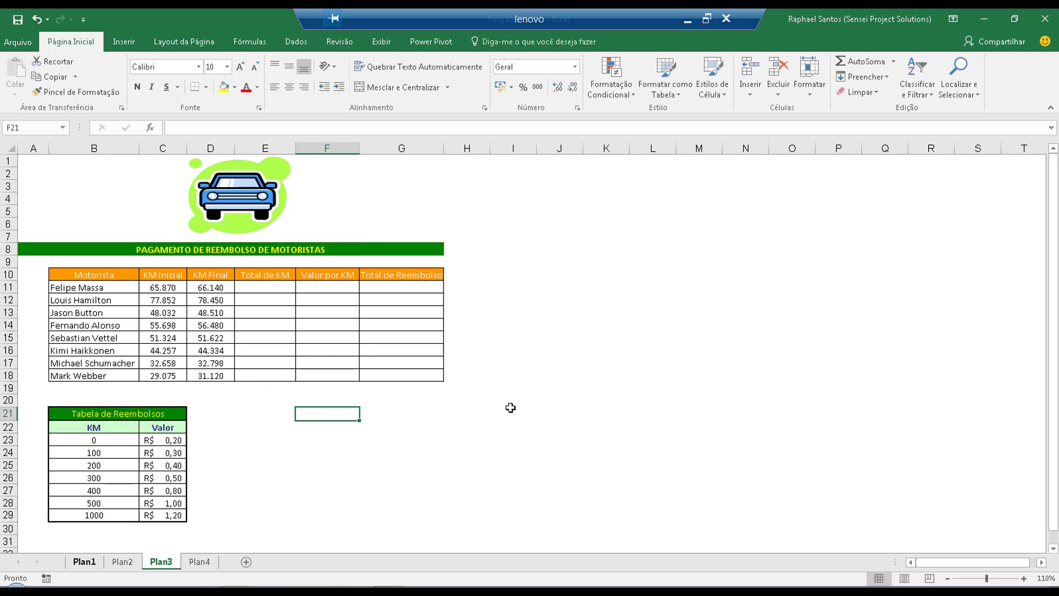
pyautogui.click(530, 410)
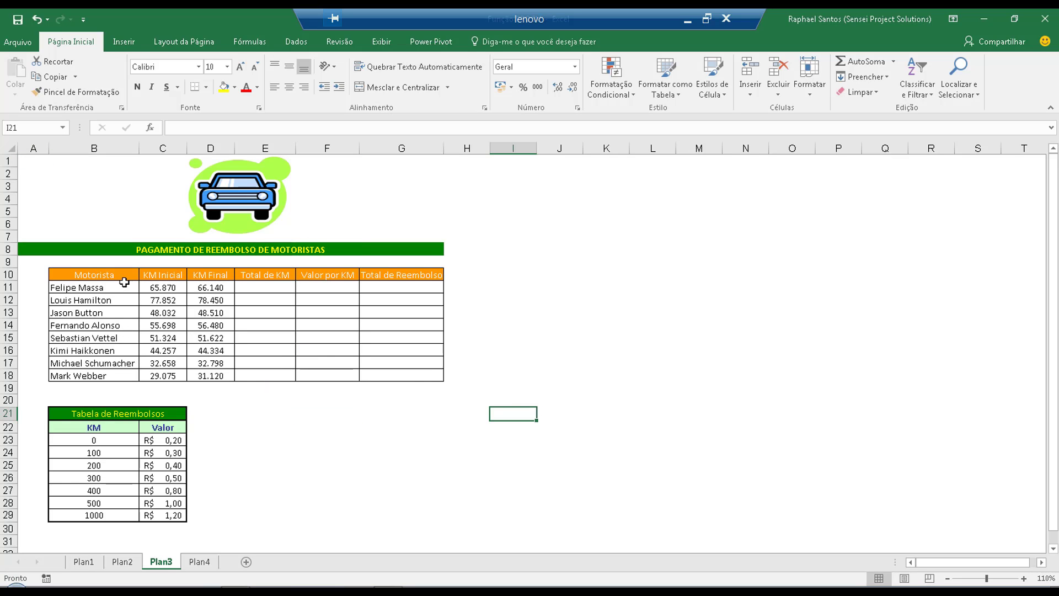
pyautogui.click(89, 276)
pyautogui.moveTo(127, 344); pyautogui.dragTo(133, 373)
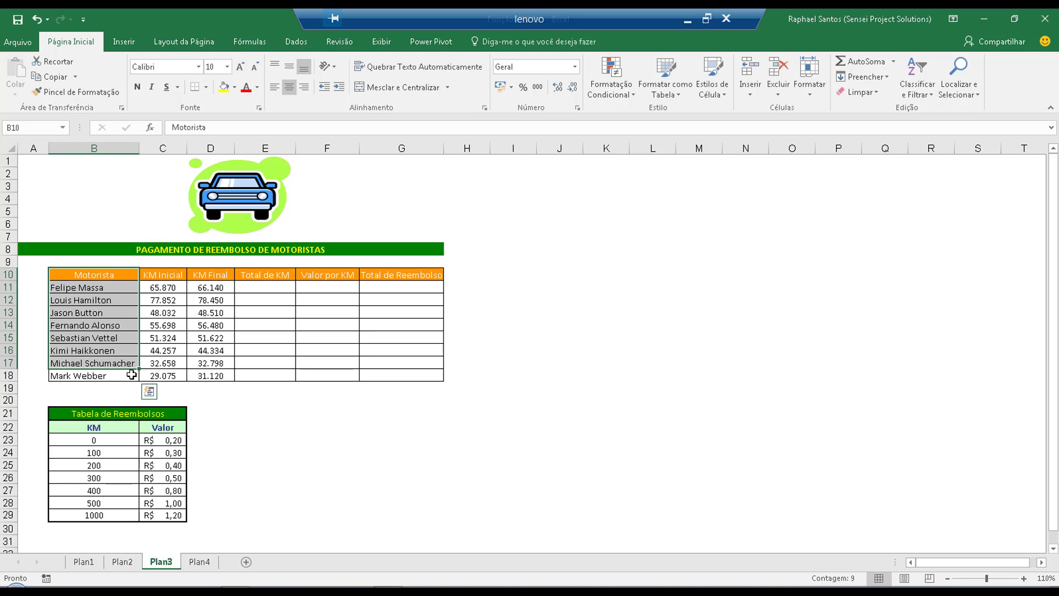
pyautogui.click(171, 274)
pyautogui.click(209, 275)
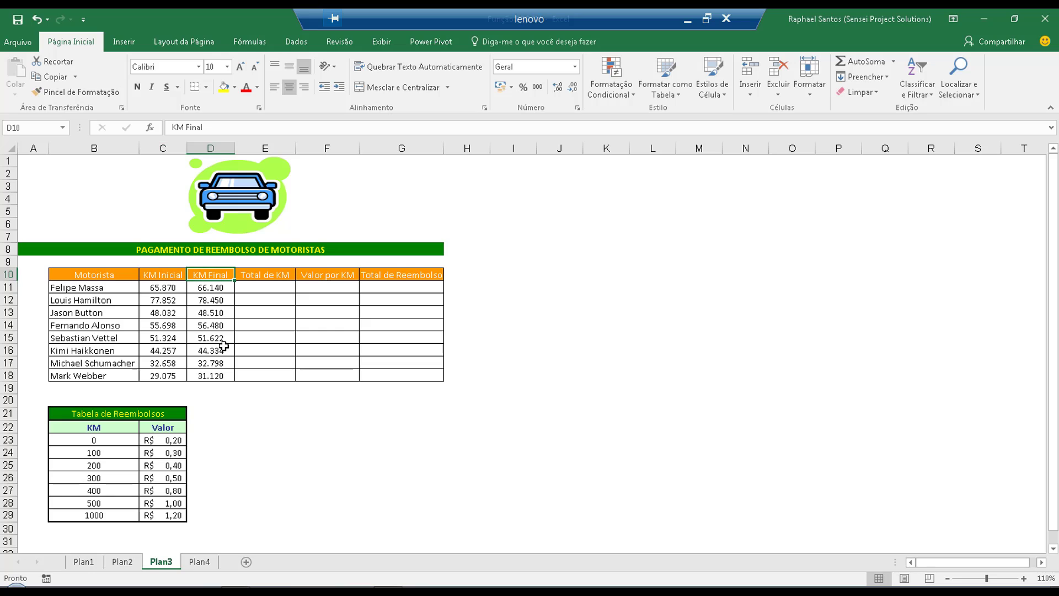
pyautogui.moveTo(165, 288); pyautogui.dragTo(206, 382)
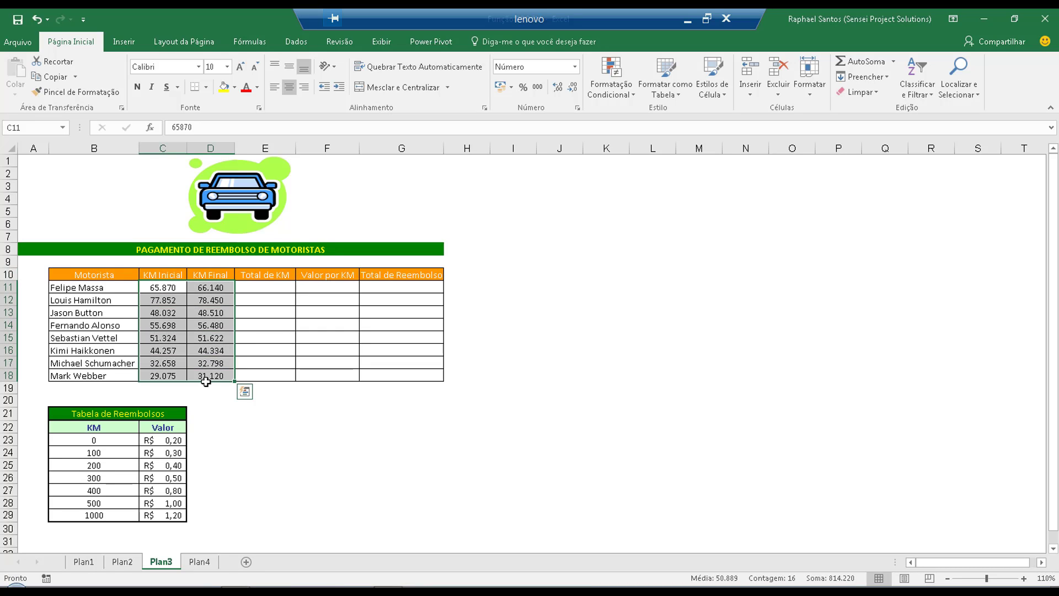
# Calculate the first driver's Total de KM in E11 with =D11-C11 and fill the formula down to row 18.
pyautogui.click(282, 288)
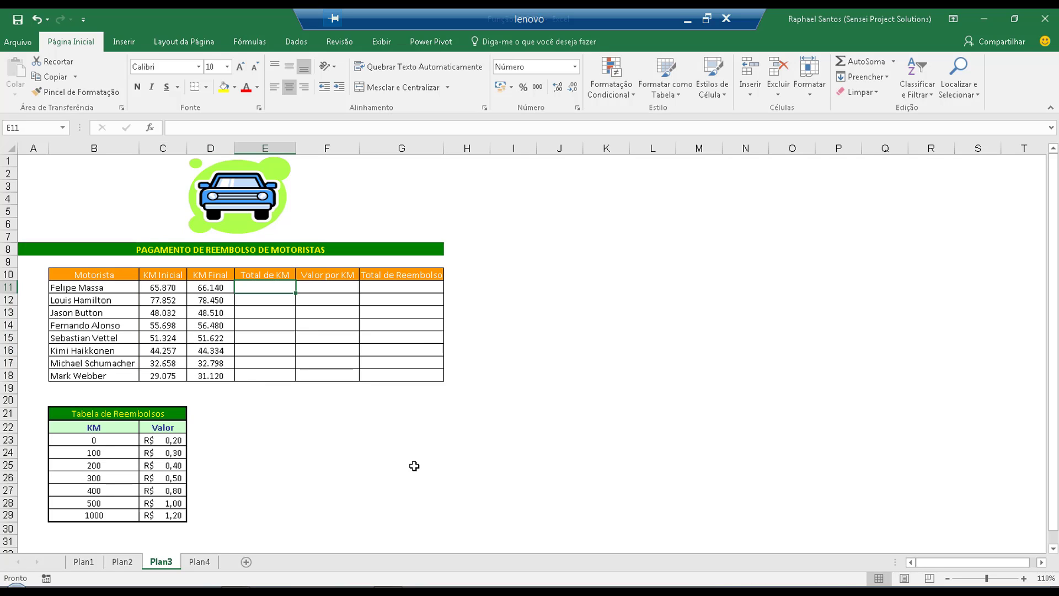
pyautogui.write('=')
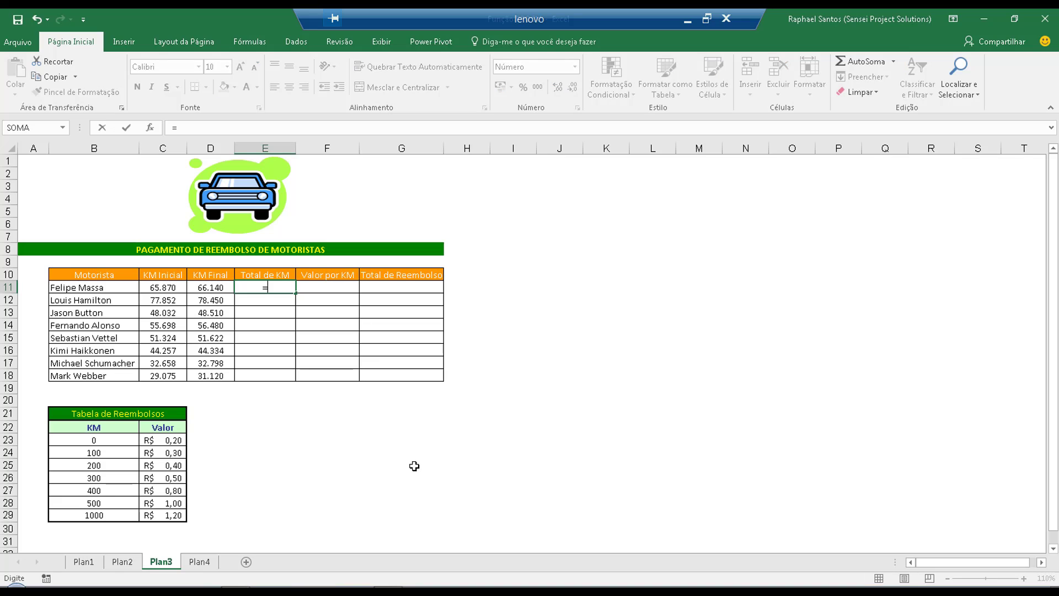
pyautogui.press('Left')
pyautogui.write('-')
pyautogui.press('Left')
pyautogui.press('Left')
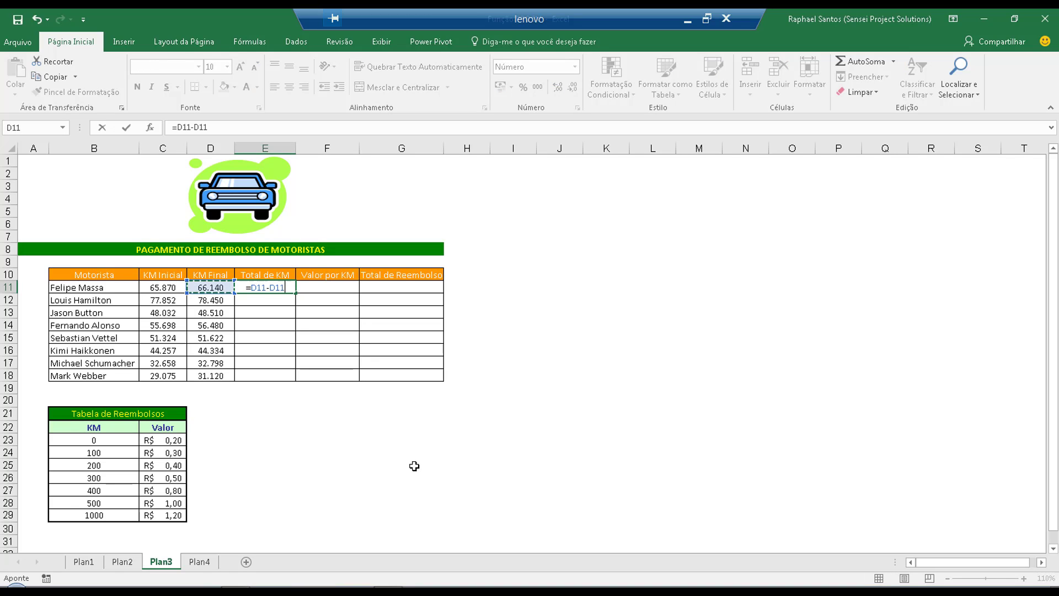
pyautogui.press('Return')
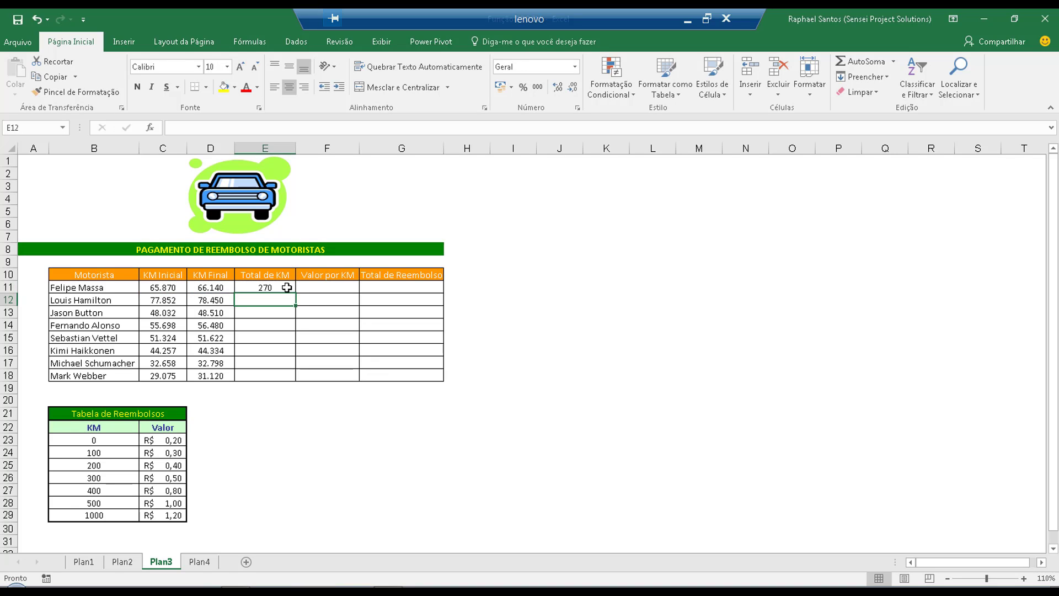
pyautogui.click(288, 287)
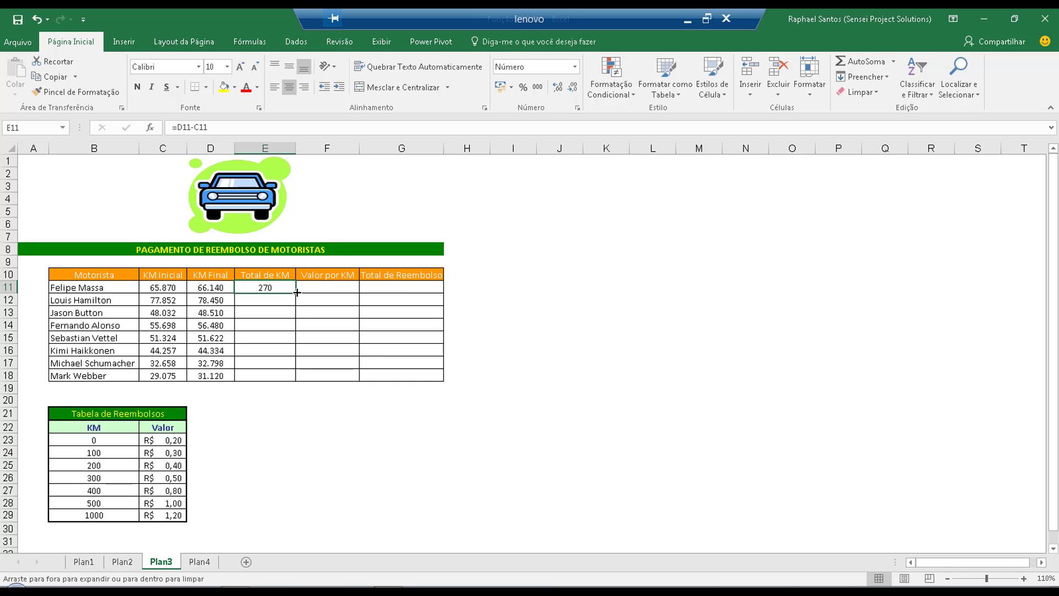
pyautogui.doubleClick(297, 292)
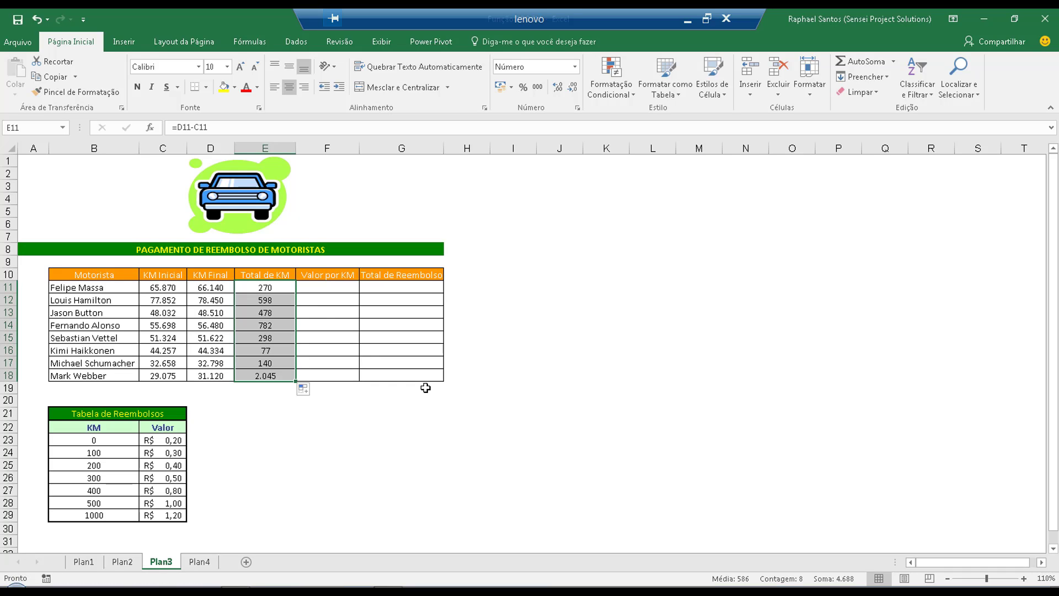
# Examine how the Tabela de Reembolsos assigns a Valor to distances from 0 up to the 100 KM bracket.
pyautogui.click(281, 289)
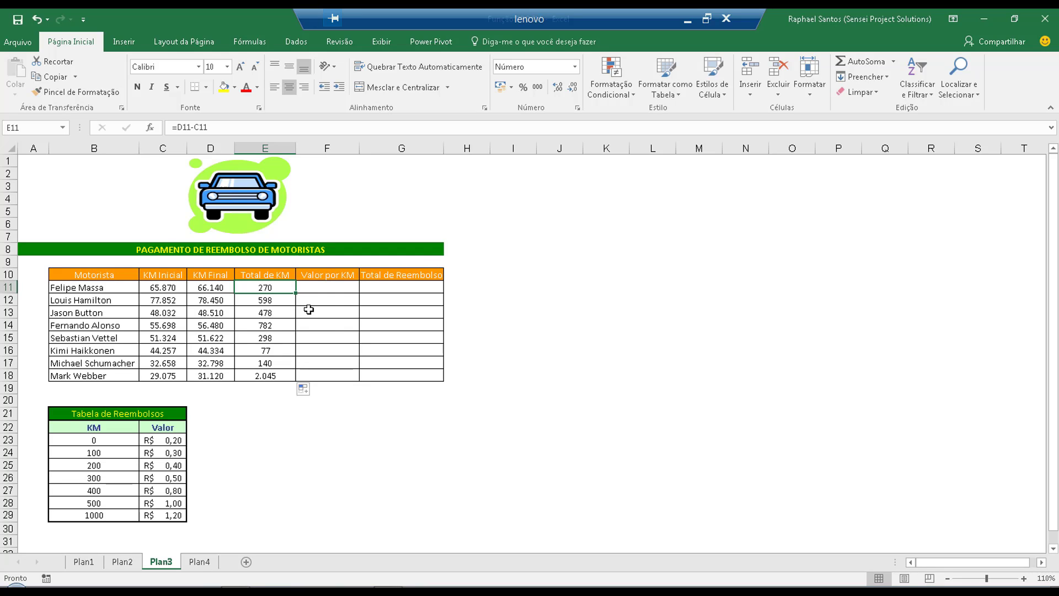
pyautogui.click(335, 288)
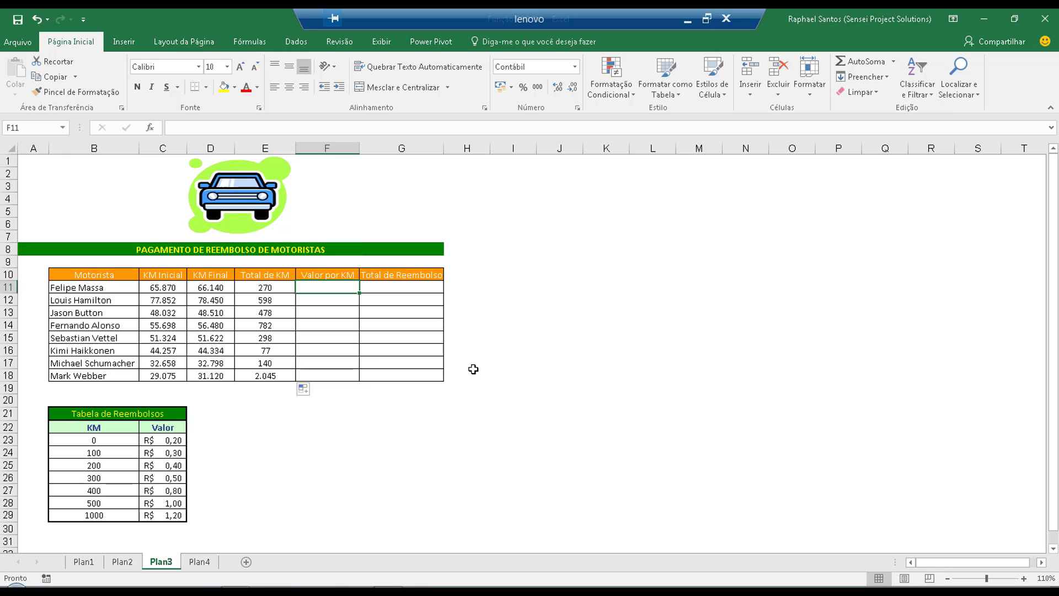
pyautogui.click(104, 414)
pyautogui.moveTo(175, 460); pyautogui.dragTo(188, 508)
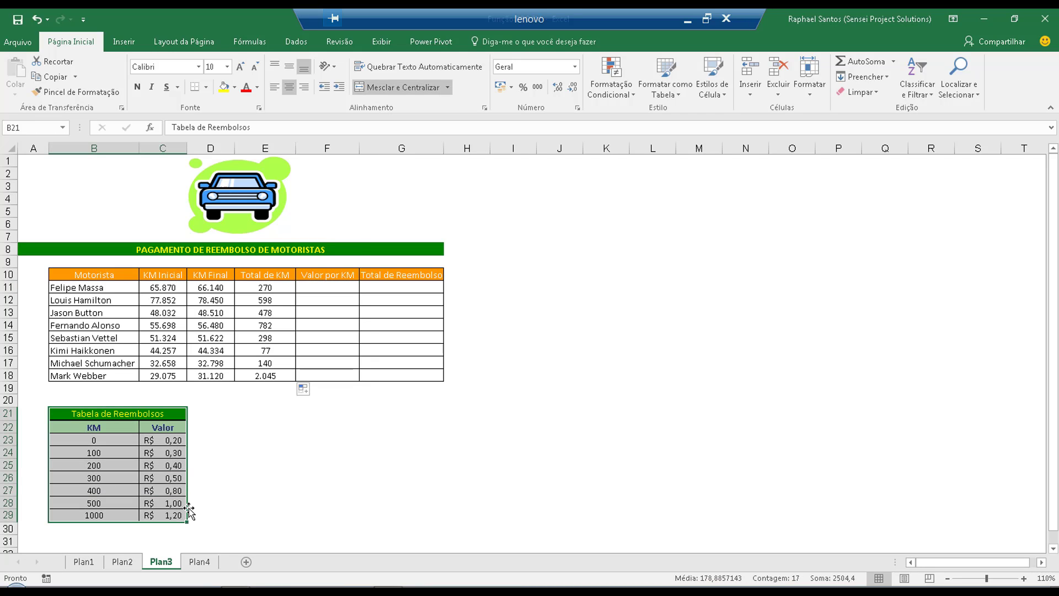
pyautogui.click(114, 442)
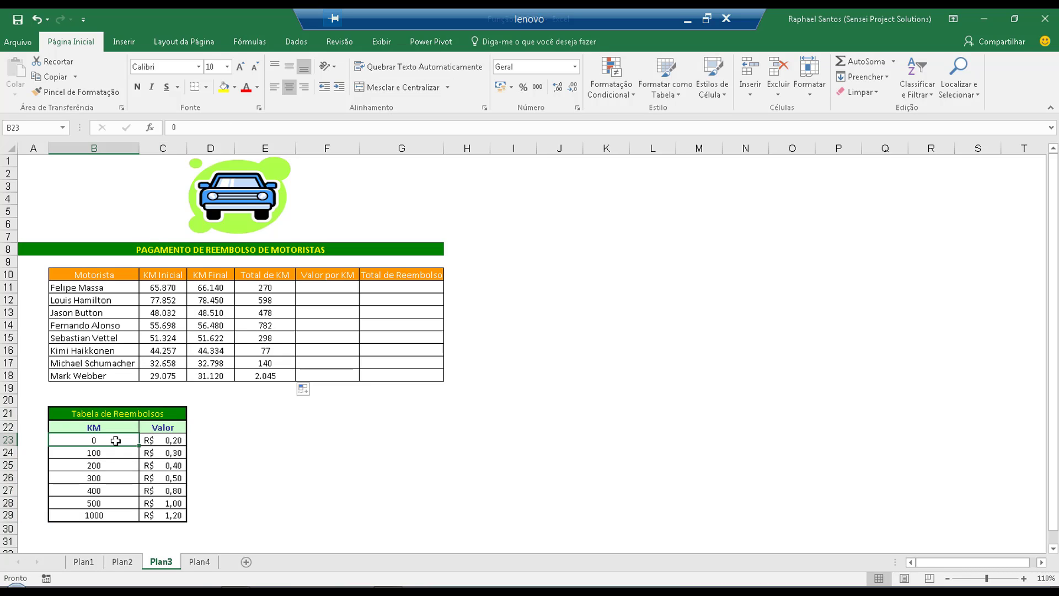
pyautogui.click(111, 455)
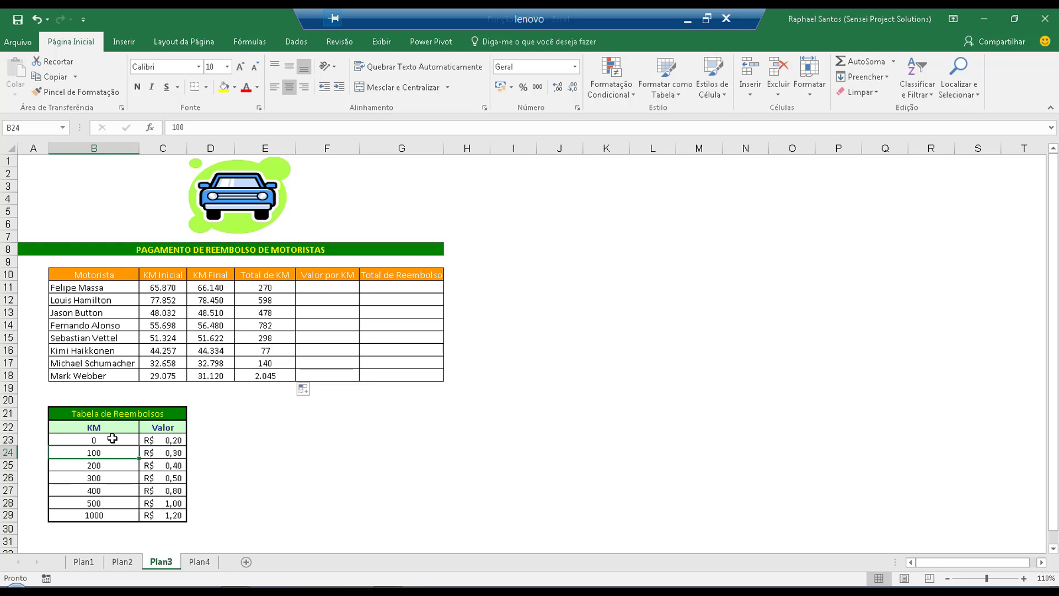
pyautogui.click(108, 437)
pyautogui.click(106, 453)
pyautogui.click(118, 440)
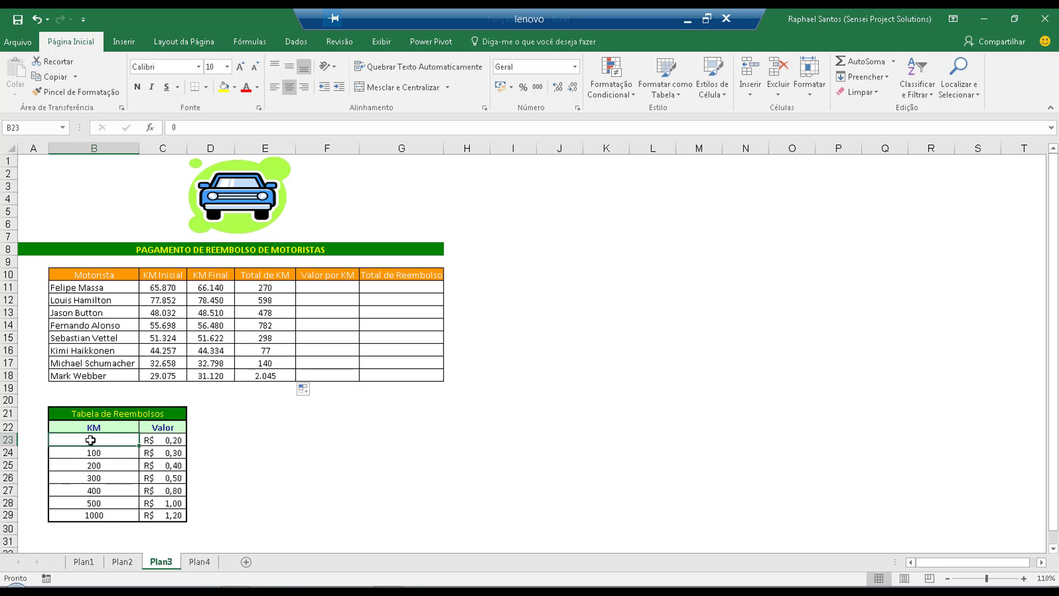
pyautogui.moveTo(121, 442); pyautogui.dragTo(167, 440)
pyautogui.click(172, 442)
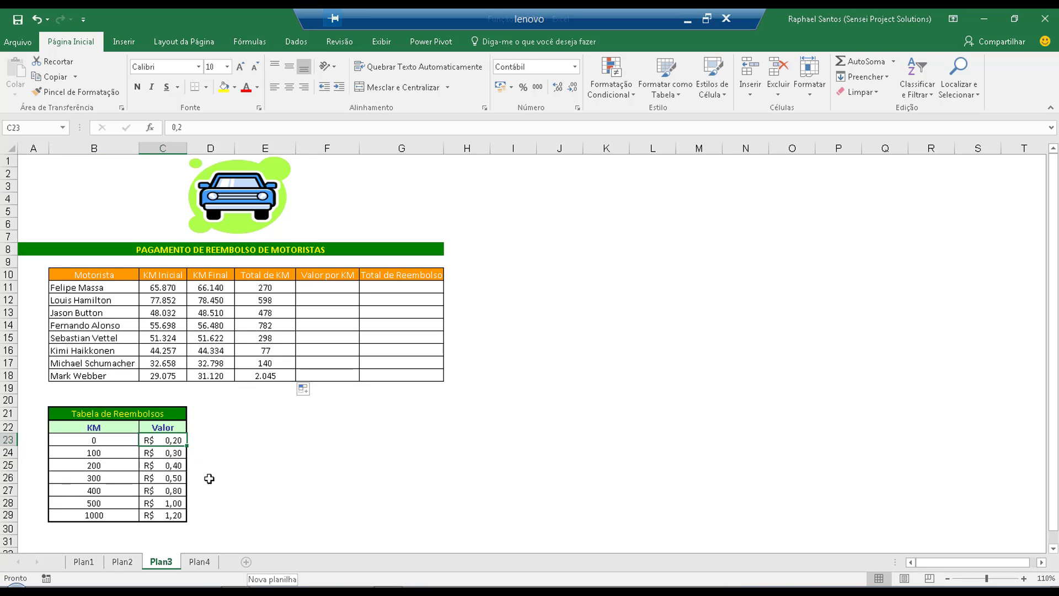
# Examine the rates of the remaining Tabela de Reembolsos brackets, from 100 through 1000 KM.
pyautogui.click(117, 451)
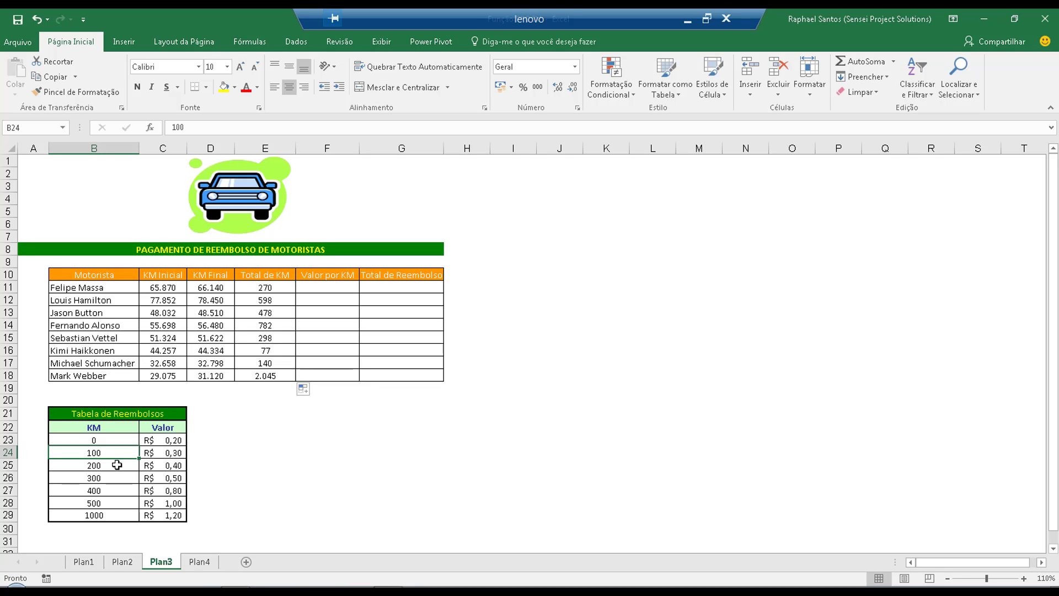
pyautogui.click(104, 462)
pyautogui.click(112, 451)
pyautogui.click(173, 454)
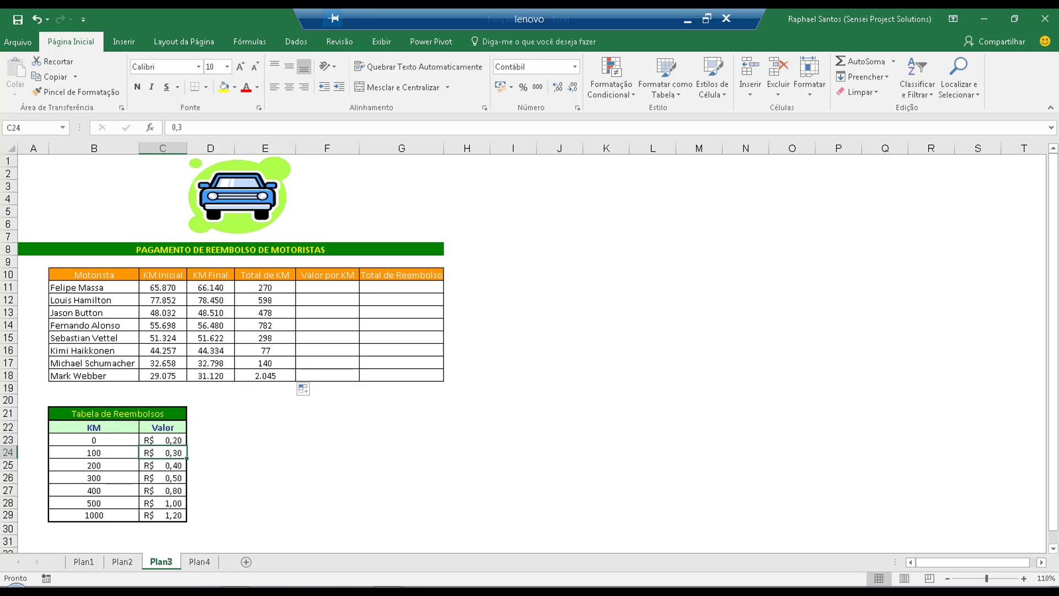
pyautogui.moveTo(174, 465); pyautogui.dragTo(145, 514)
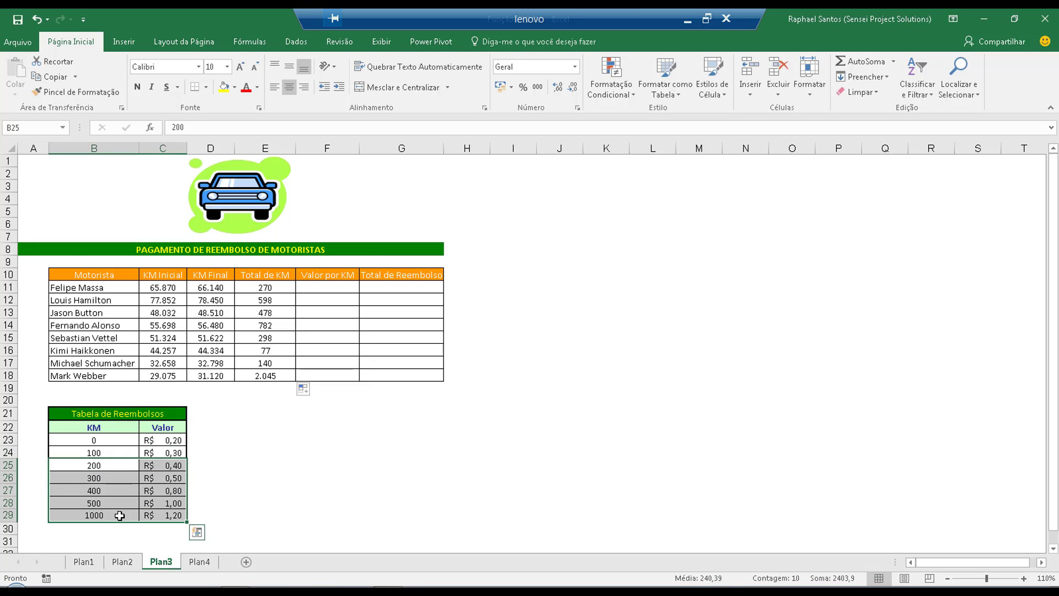
pyautogui.click(119, 516)
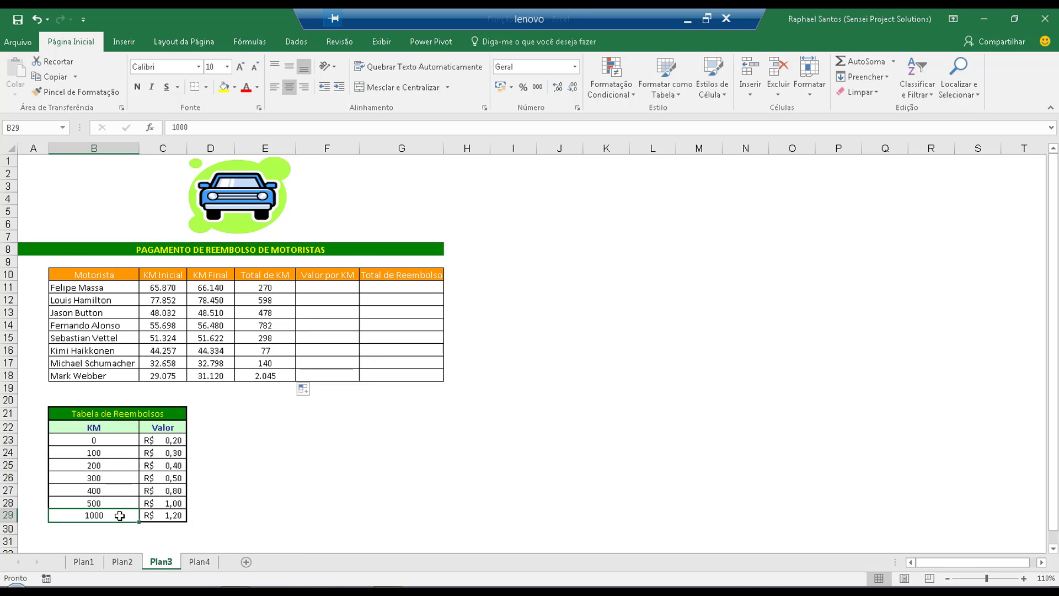
pyautogui.click(171, 517)
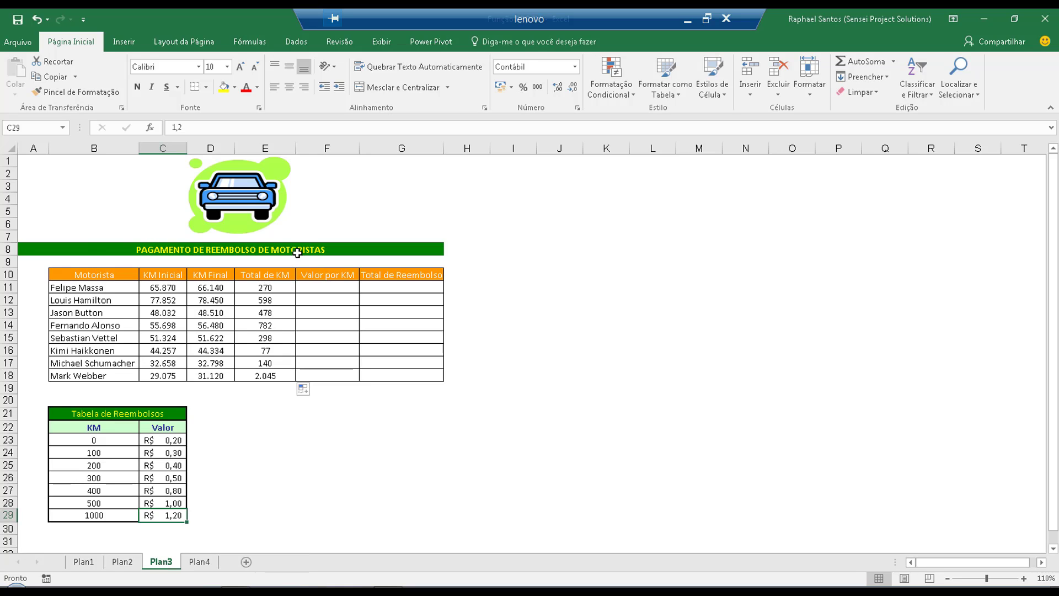
# Compare the first two drivers' Total de KM with the KM brackets and Valor rates in the Tabela de Reembolsos.
pyautogui.click(264, 289)
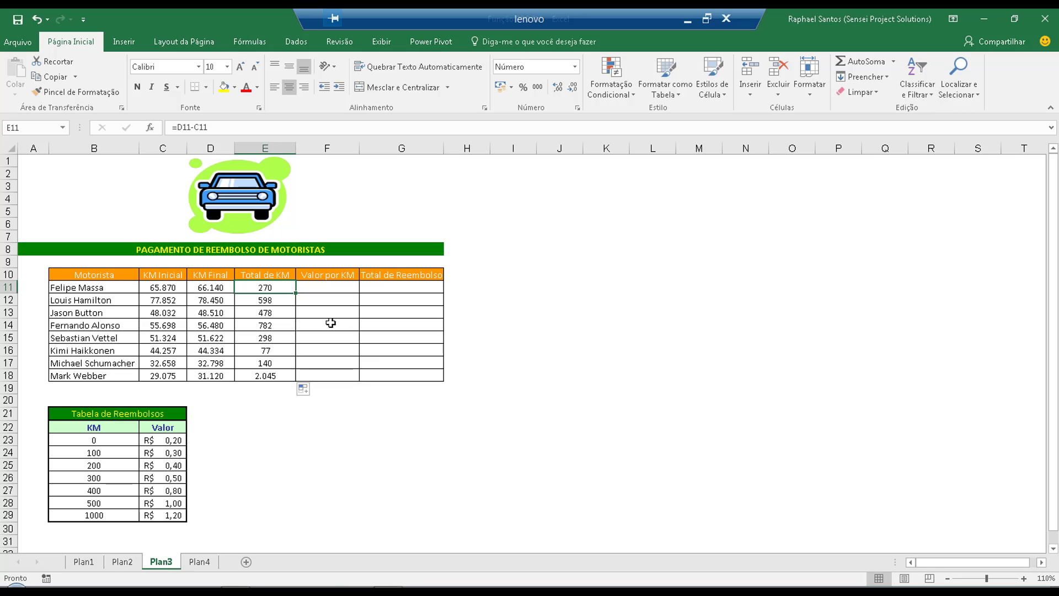
pyautogui.moveTo(115, 289); pyautogui.dragTo(253, 294)
pyautogui.click(255, 290)
pyautogui.moveTo(123, 439); pyautogui.dragTo(146, 466)
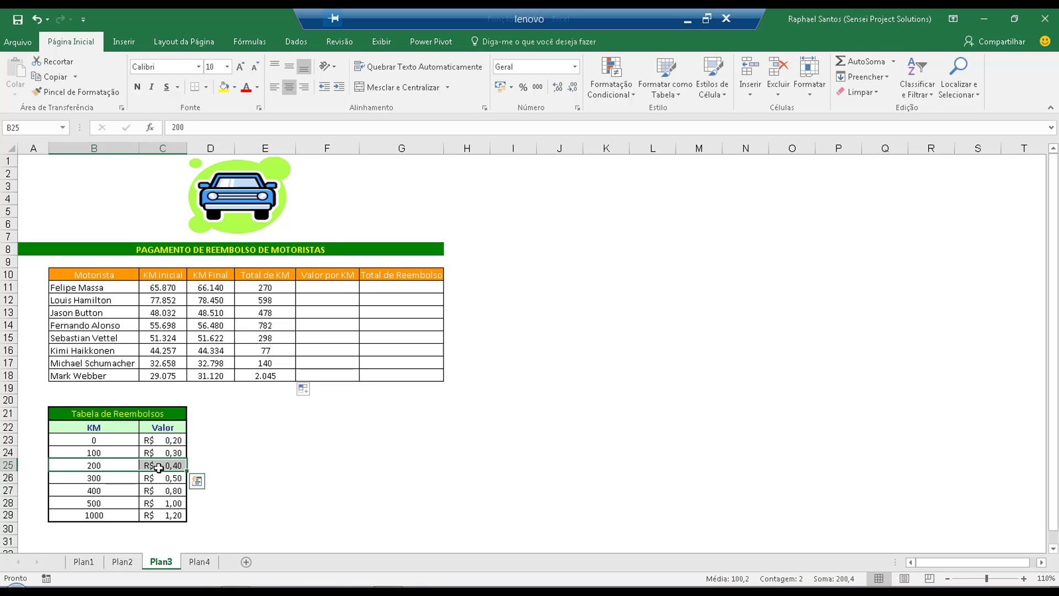
pyautogui.click(266, 300)
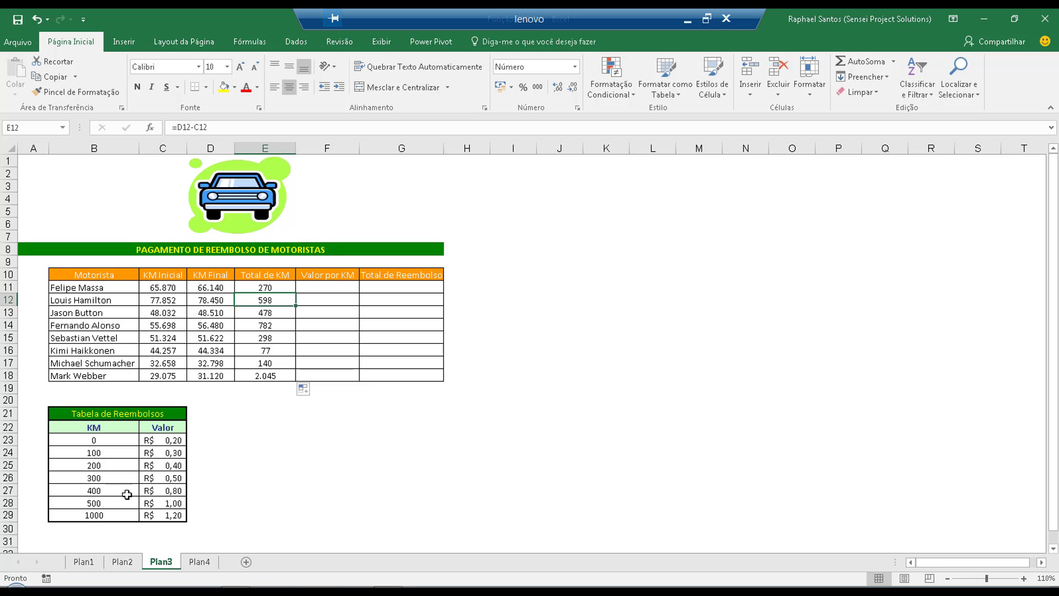
pyautogui.moveTo(128, 501); pyautogui.dragTo(160, 503)
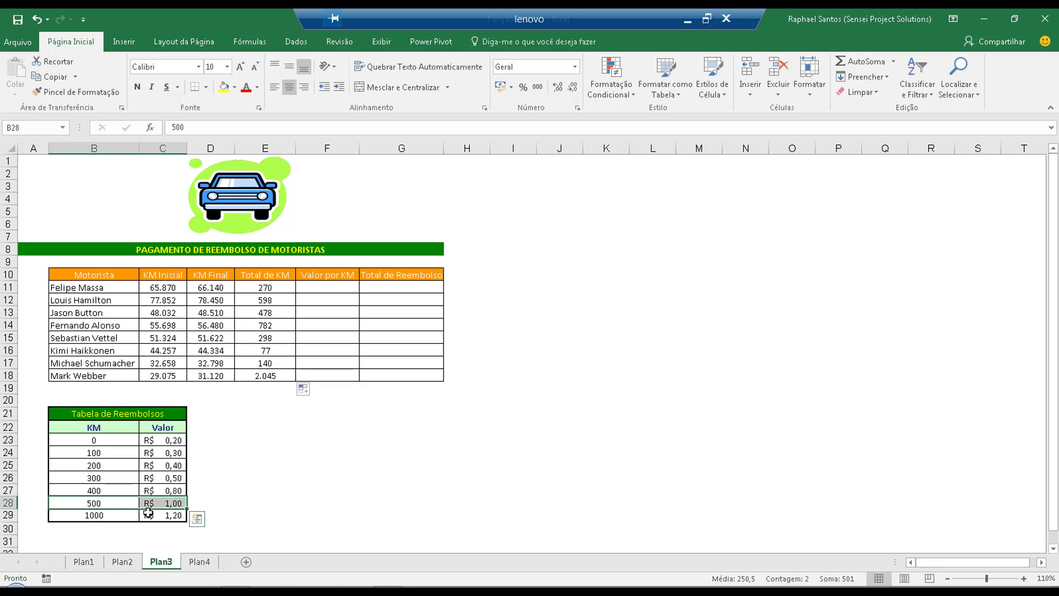
pyautogui.click(169, 503)
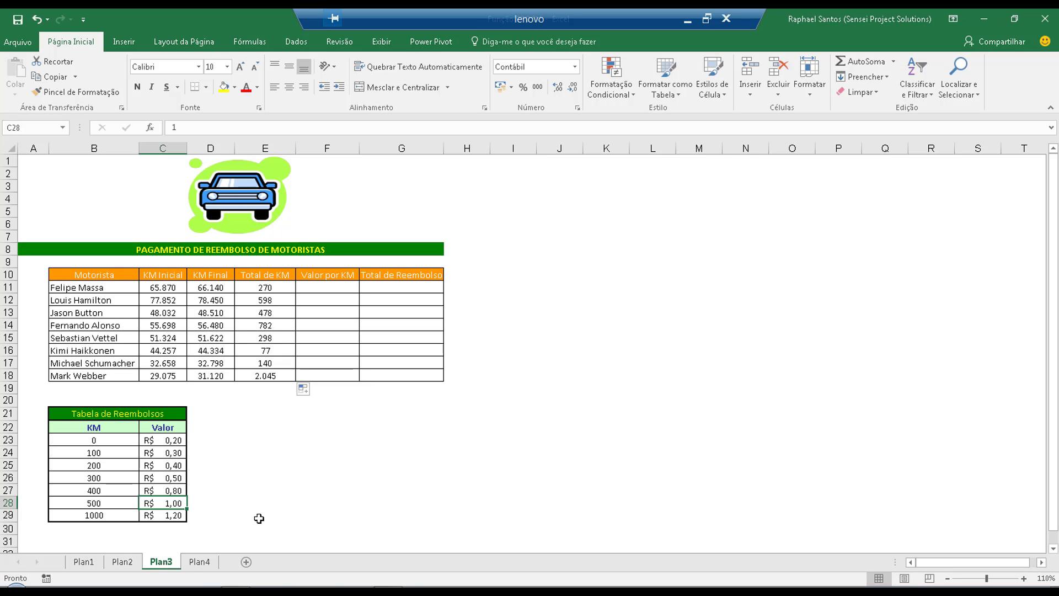
pyautogui.click(330, 289)
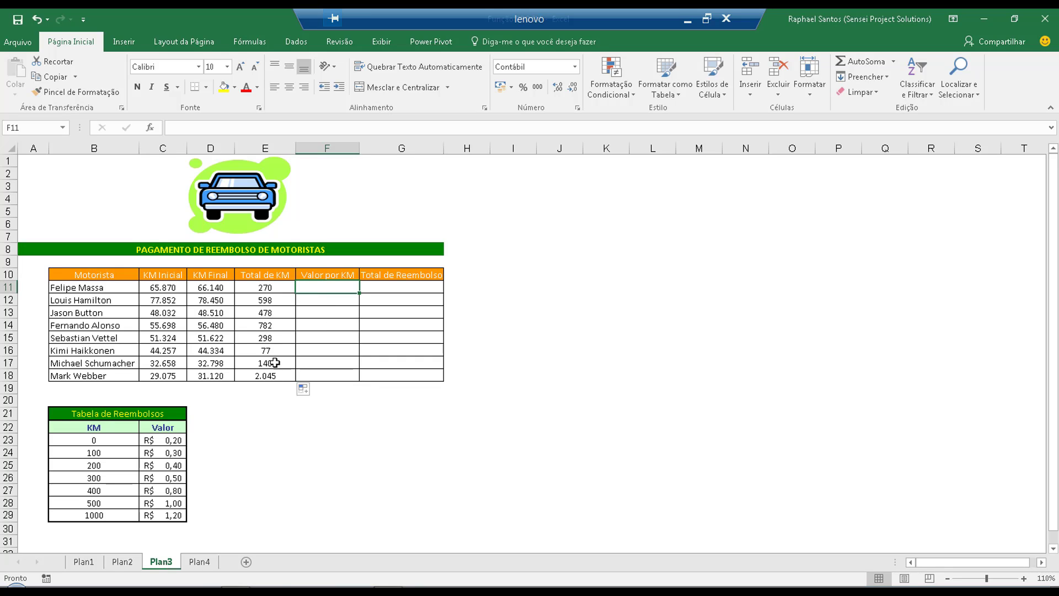
pyautogui.click(269, 285)
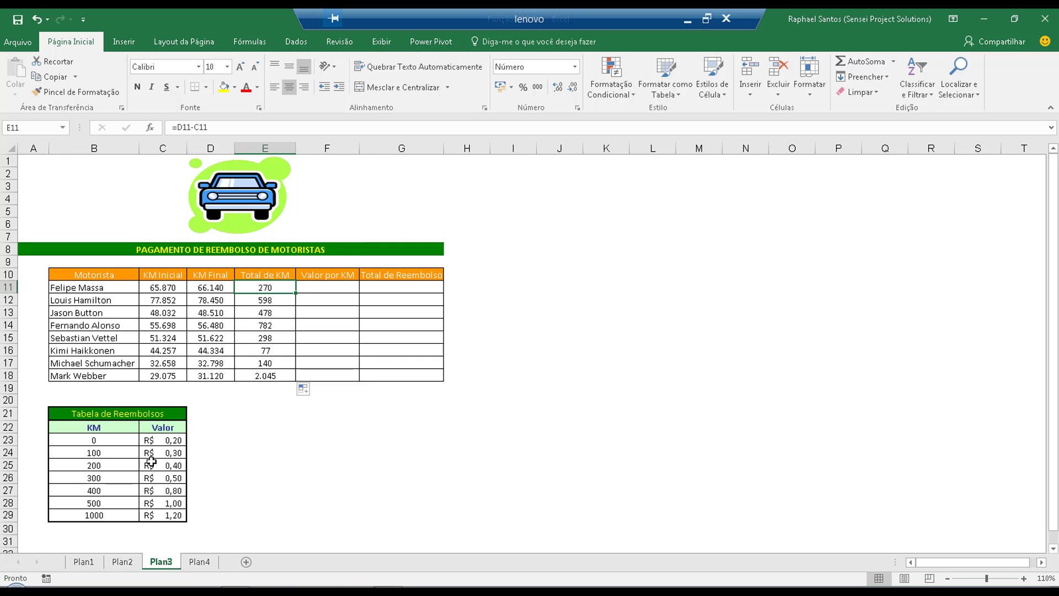
pyautogui.moveTo(132, 439); pyautogui.dragTo(168, 513)
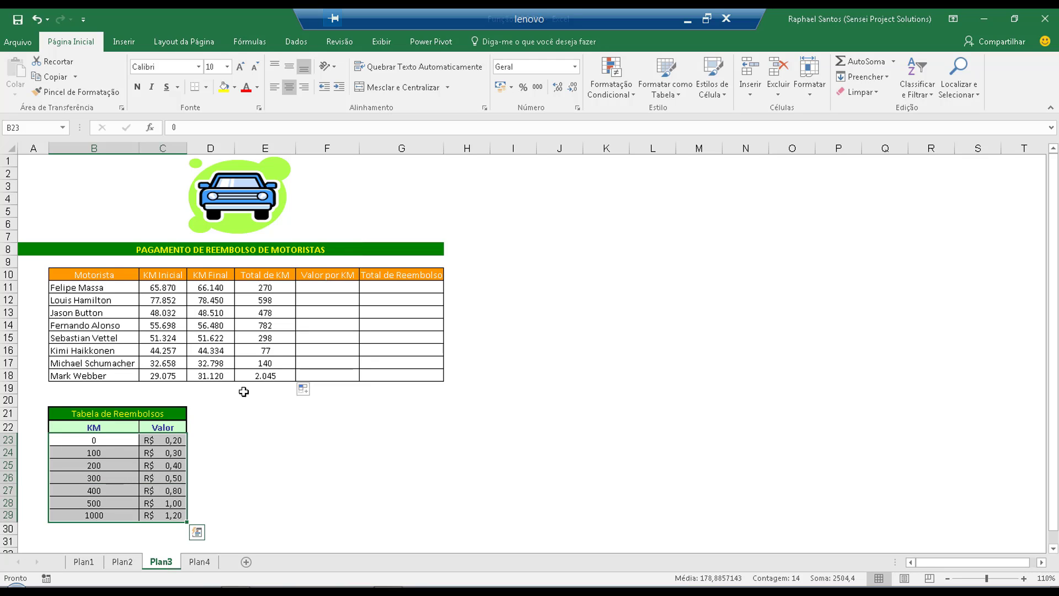
# Compare the second and third drivers' Total de KM, and the whole column E11:E18, with the Tabela de Reembolsos brackets.
pyautogui.click(280, 301)
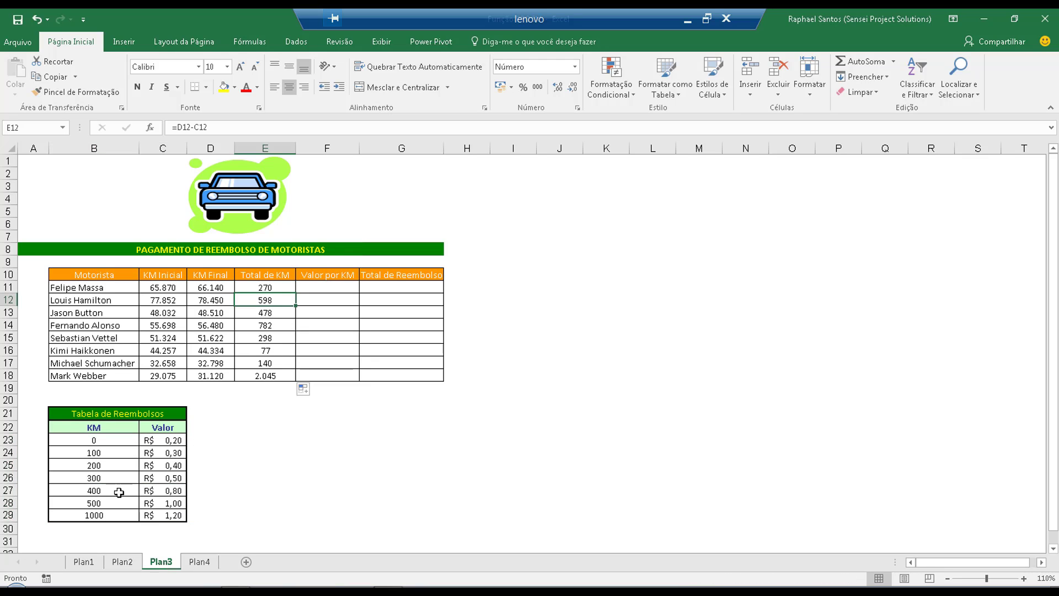
pyautogui.click(273, 313)
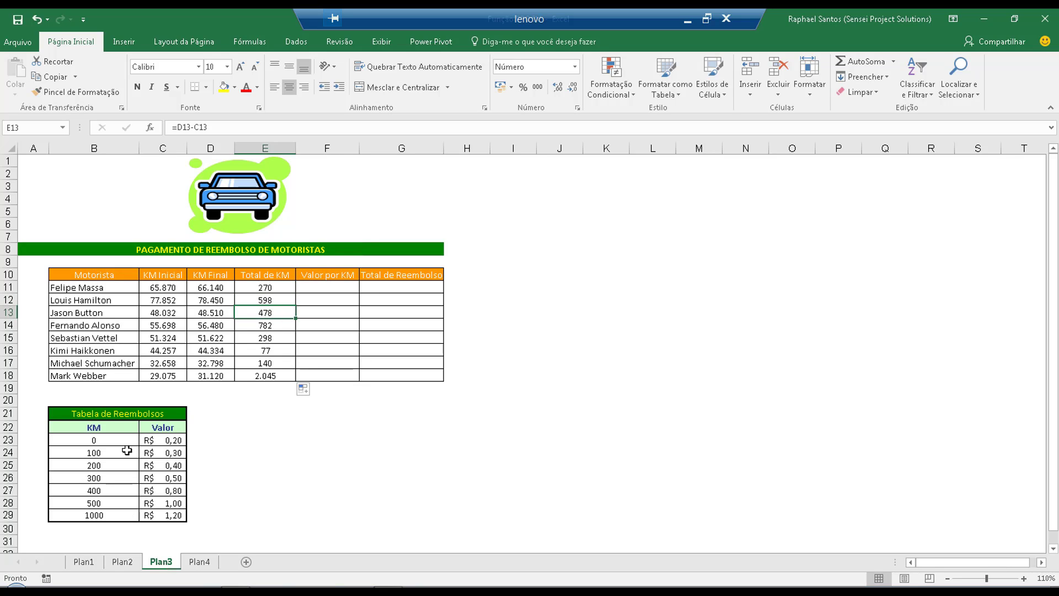
pyautogui.moveTo(284, 286); pyautogui.dragTo(273, 374)
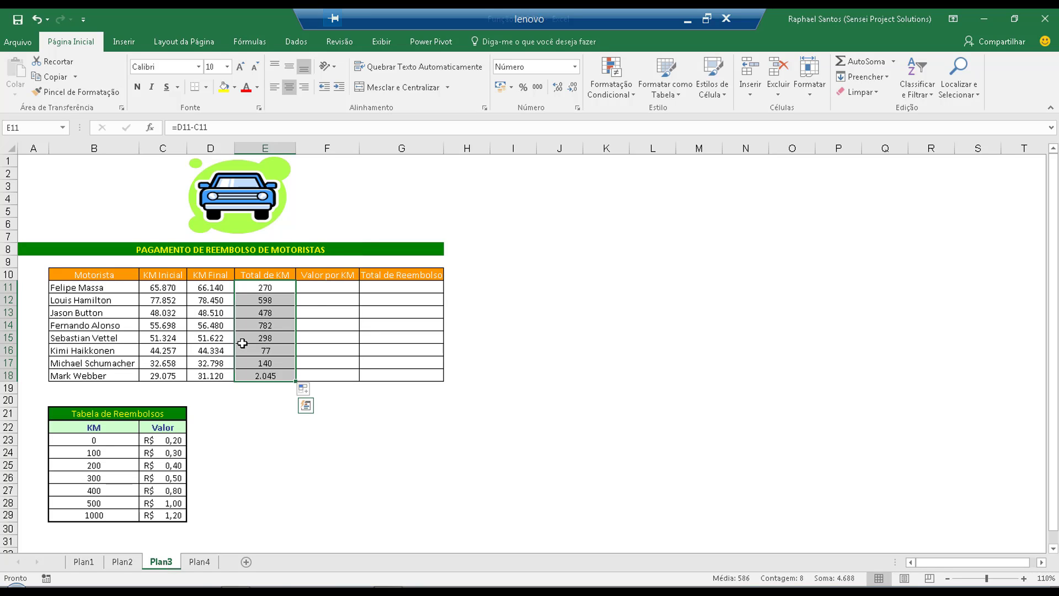
pyautogui.click(331, 287)
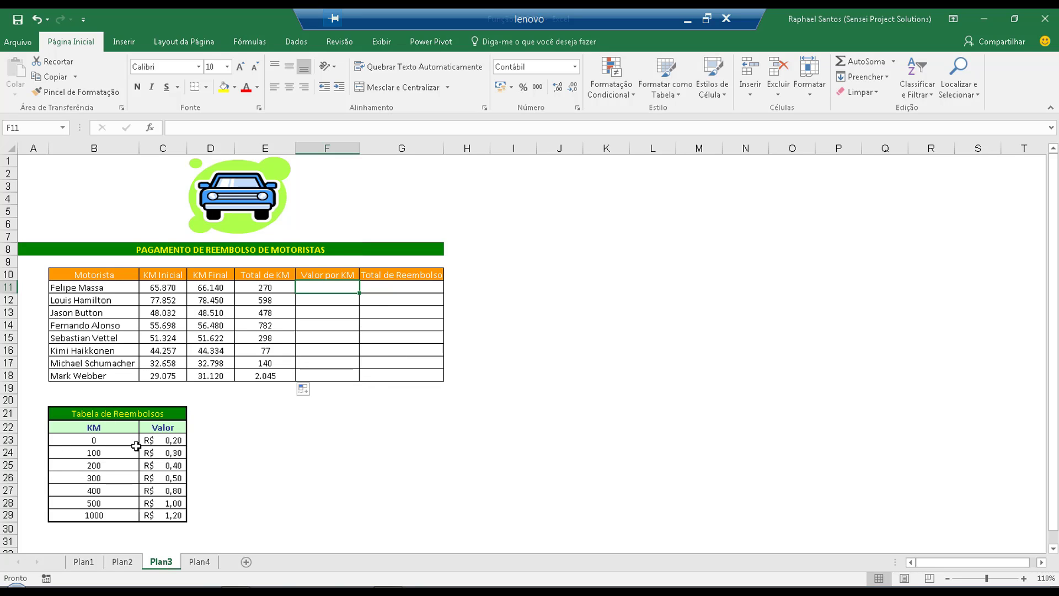
# Name the whole Tabela de Reembolsos range, B21:C29, as TabReembolsos.
pyautogui.moveTo(108, 415); pyautogui.dragTo(139, 516)
pyautogui.click(44, 127)
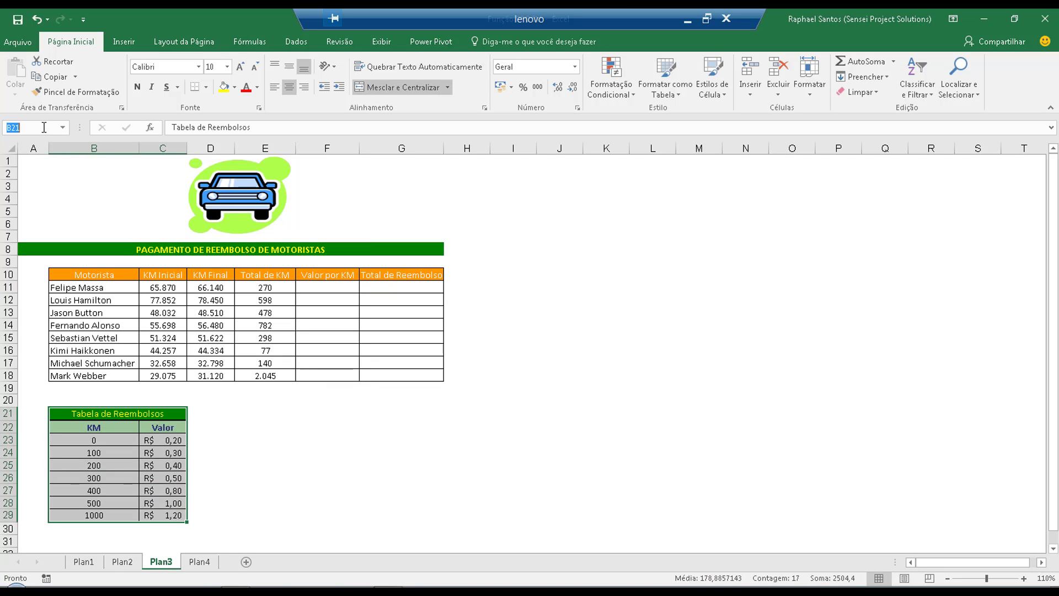
pyautogui.press('BackSpace')
pyautogui.write('TabReembolsos')
pyautogui.press('Return')
# Begin a PROCV formula in the first driver's Valor por KM cell F11, with E11 as lookup value and TabReembolsos as table.
pyautogui.click(343, 292)
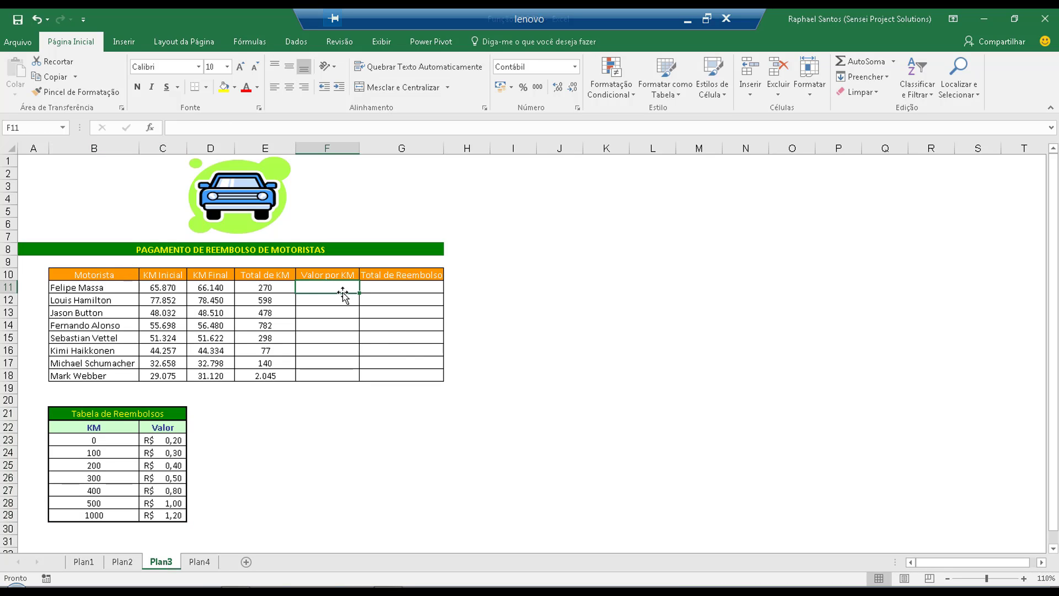
pyautogui.write('=PROCV')
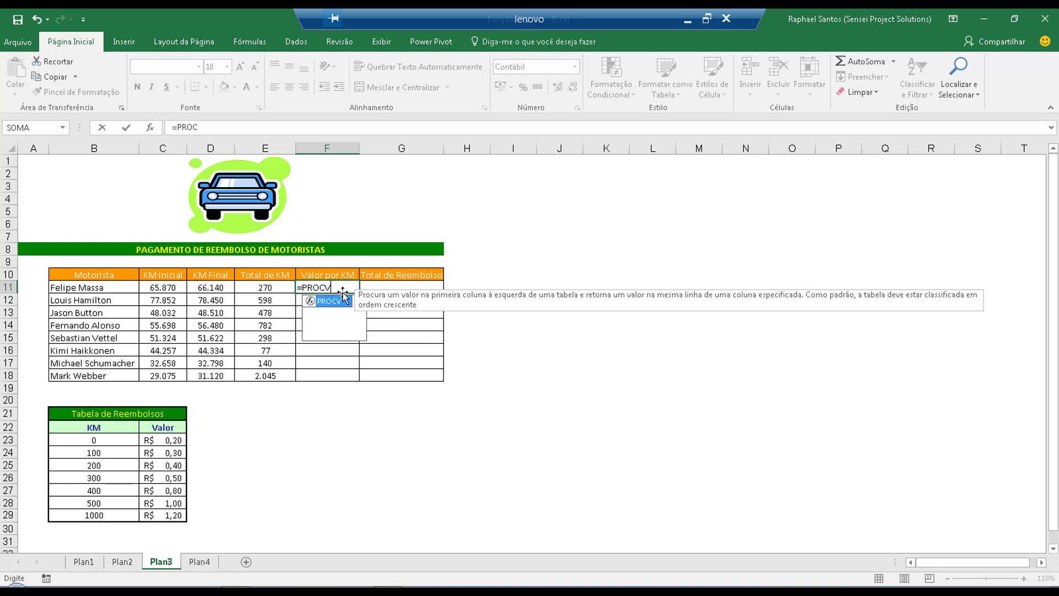
pyautogui.write('(')
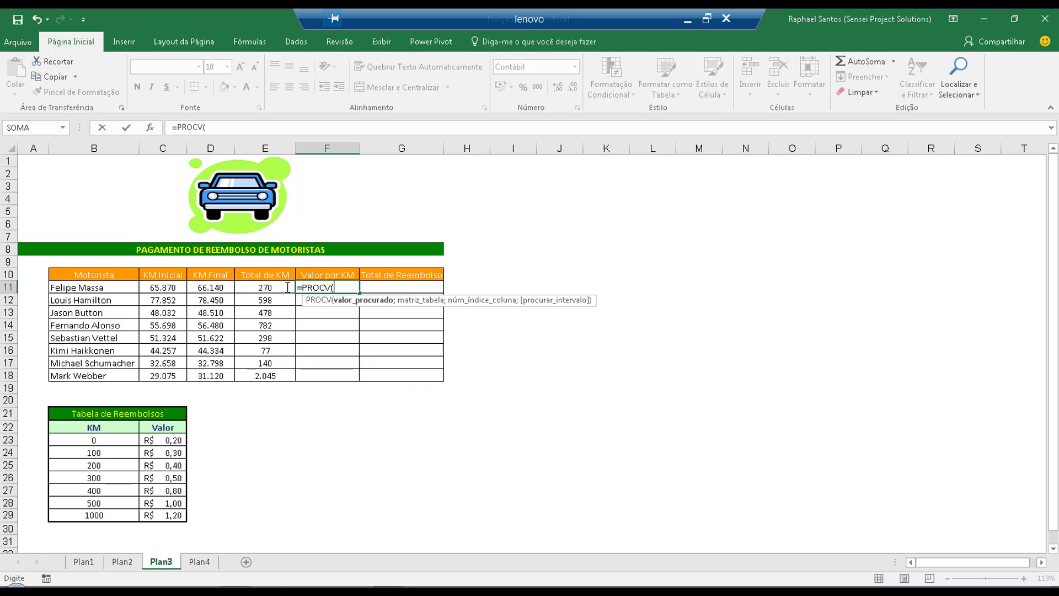
pyautogui.click(259, 287)
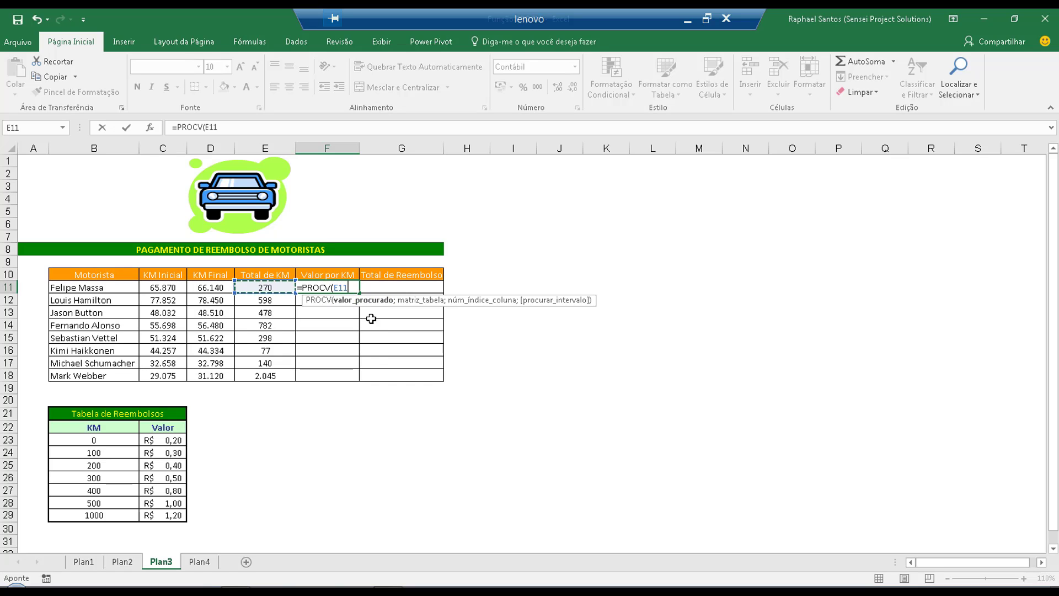
pyautogui.write(';')
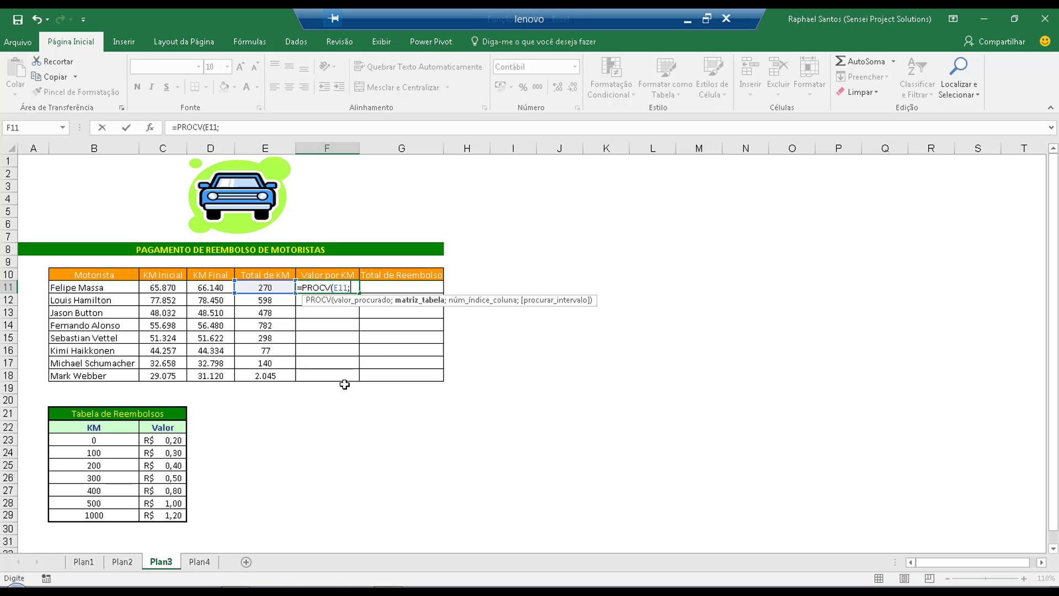
pyautogui.write('Tab')
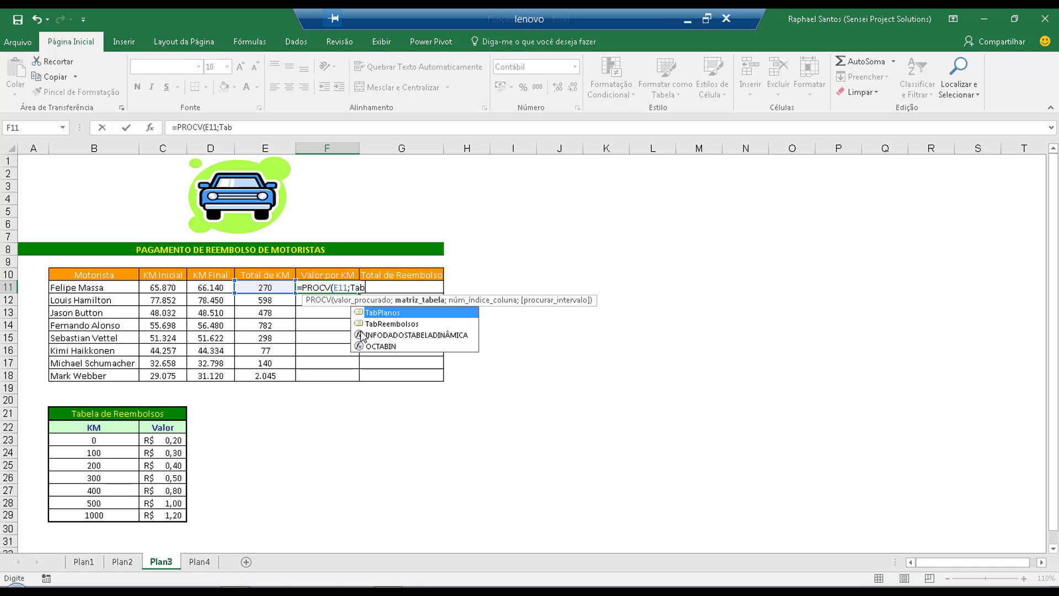
pyautogui.click(386, 325)
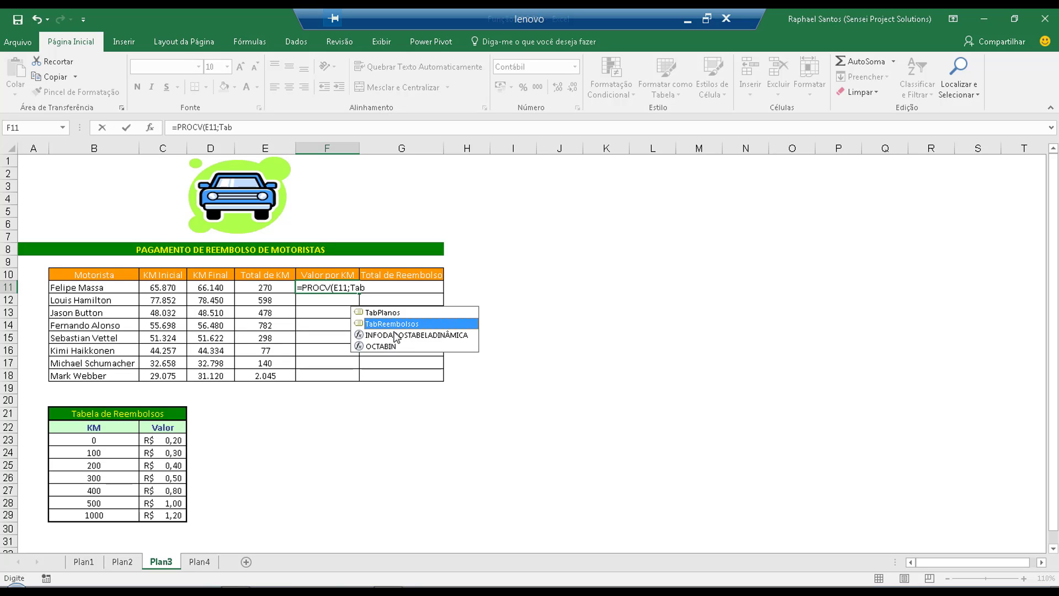
pyautogui.doubleClick(395, 324)
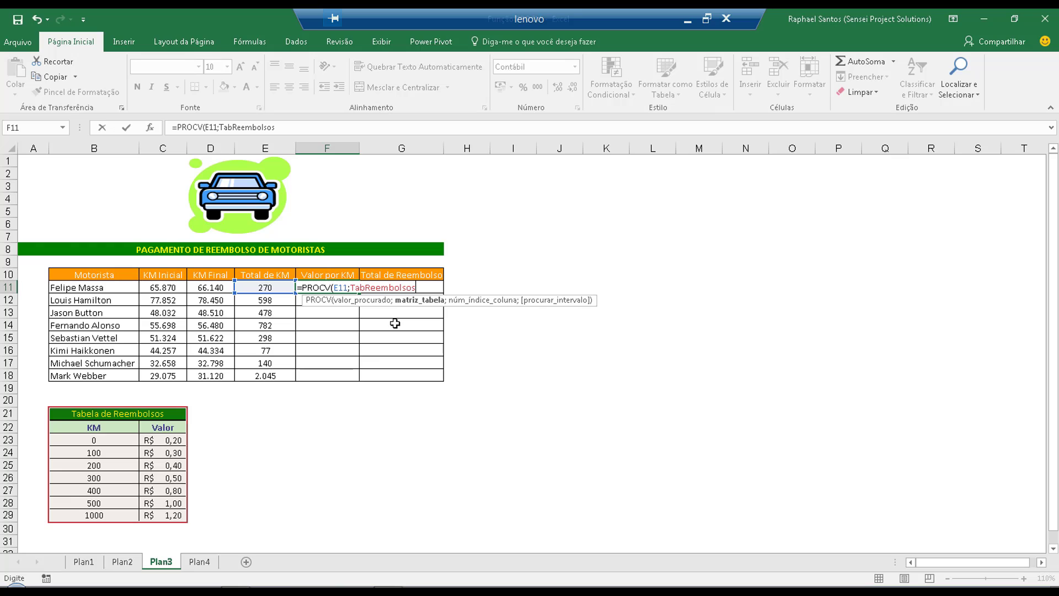
# Complete the F11 PROCV formula with column index 2 and VERDADEIRO for an approximate match.
pyautogui.write(';2')
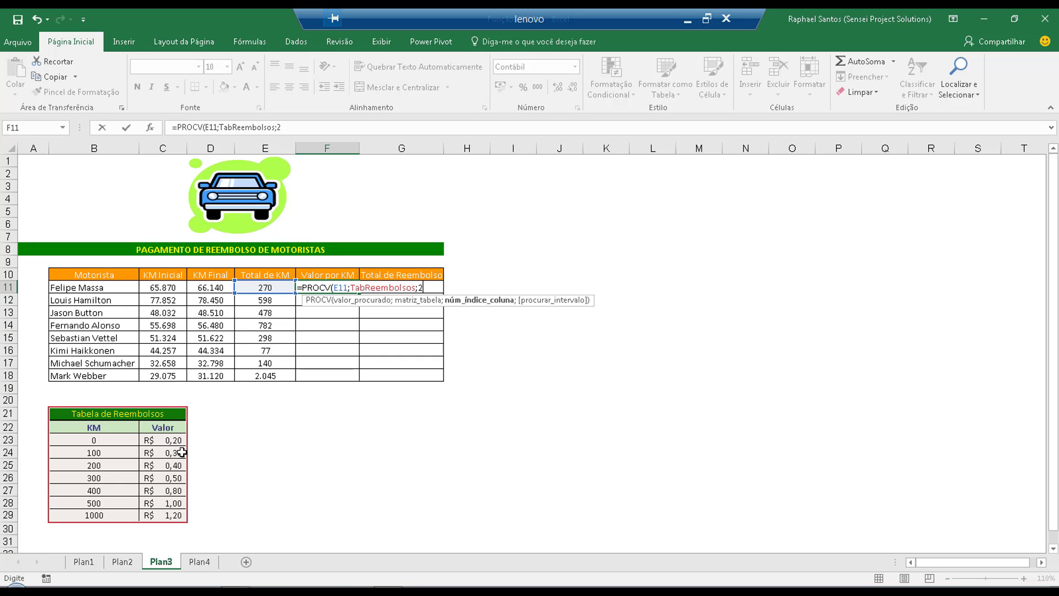
pyautogui.write(';')
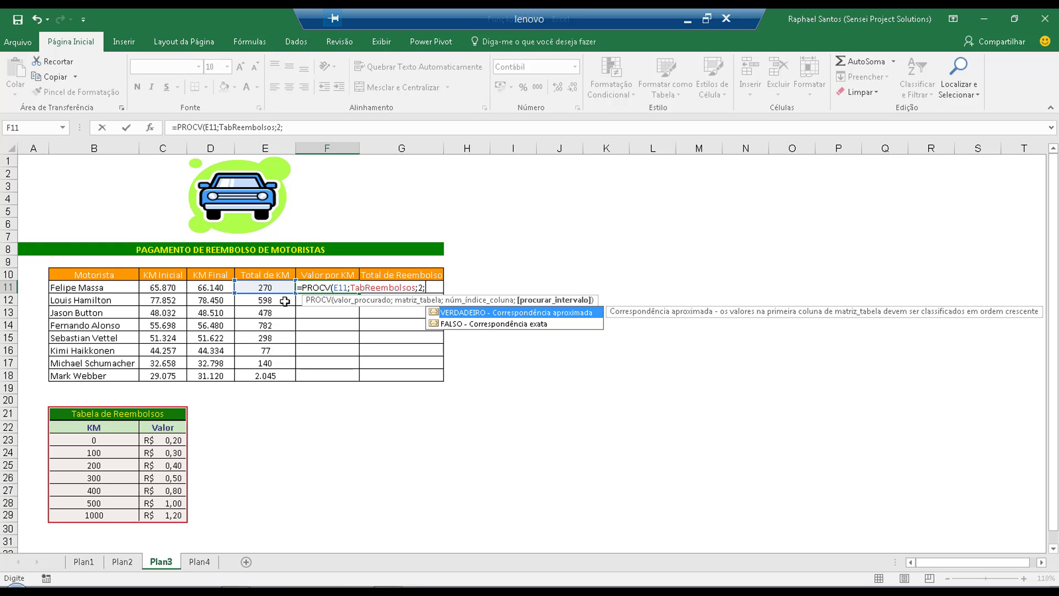
pyautogui.write('verda')
pyautogui.press('BackSpace')
pyautogui.press('BackSpace')
pyautogui.write('VERDA')
pyautogui.press('Tab')
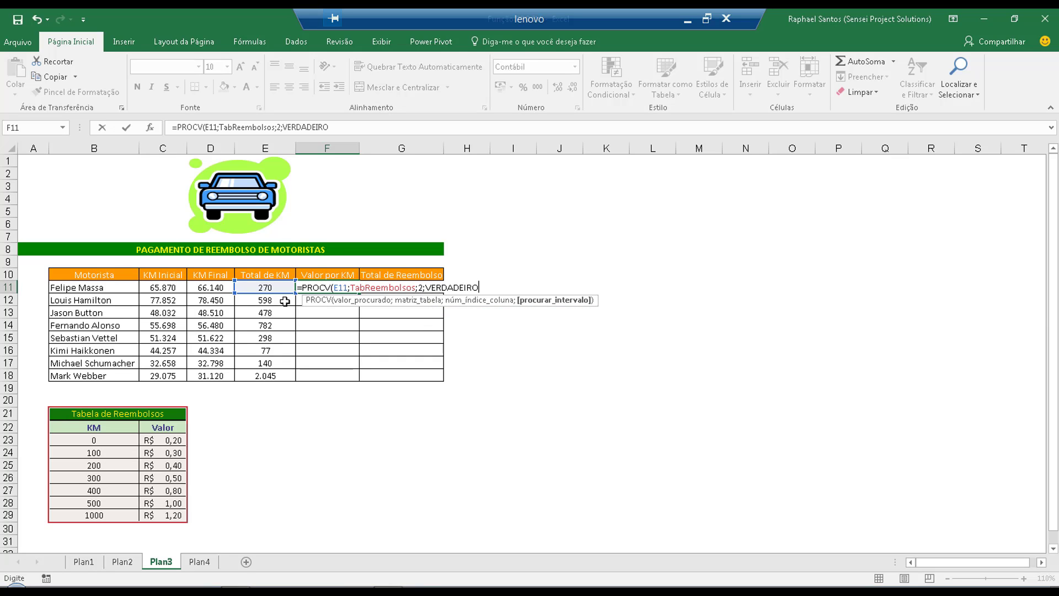
pyautogui.write(')')
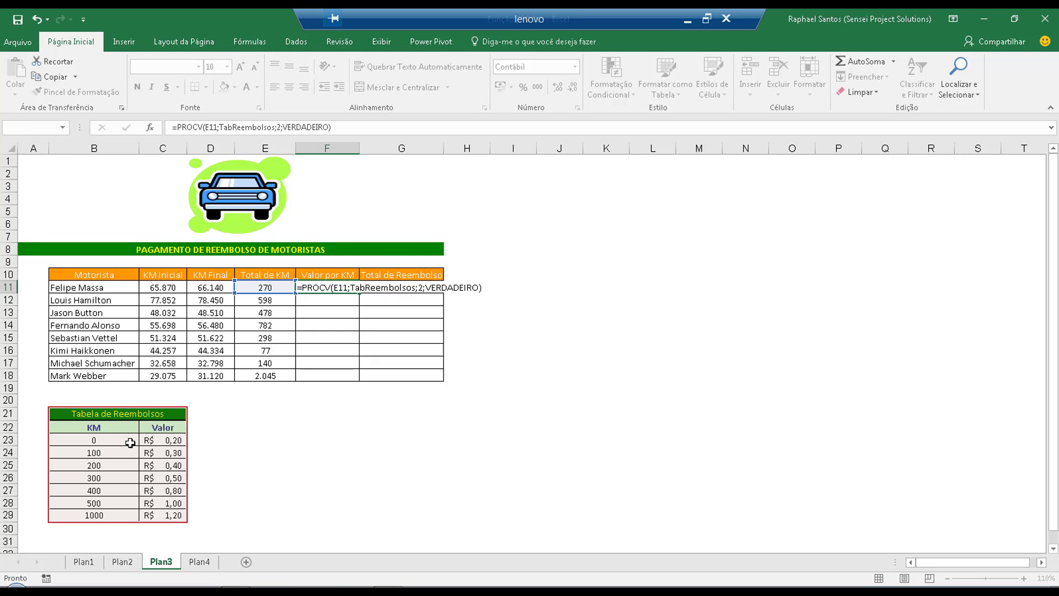
pyautogui.press('Return')
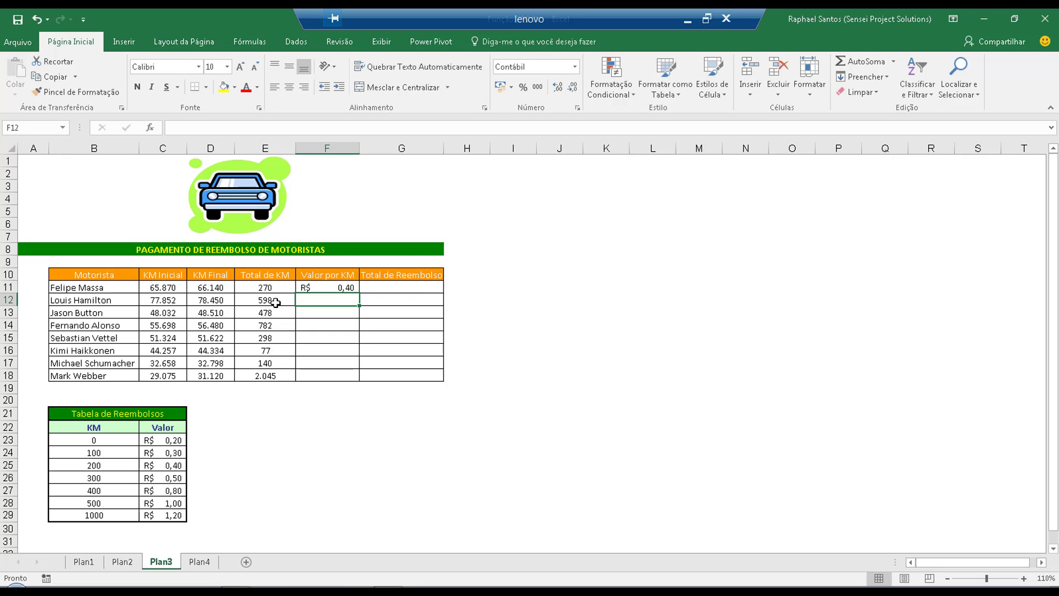
# Examine how the first driver's Total de KM and Valor por KM relate to the 200 and 300 KM brackets in the Tabela de Reembolsos.
pyautogui.click(276, 289)
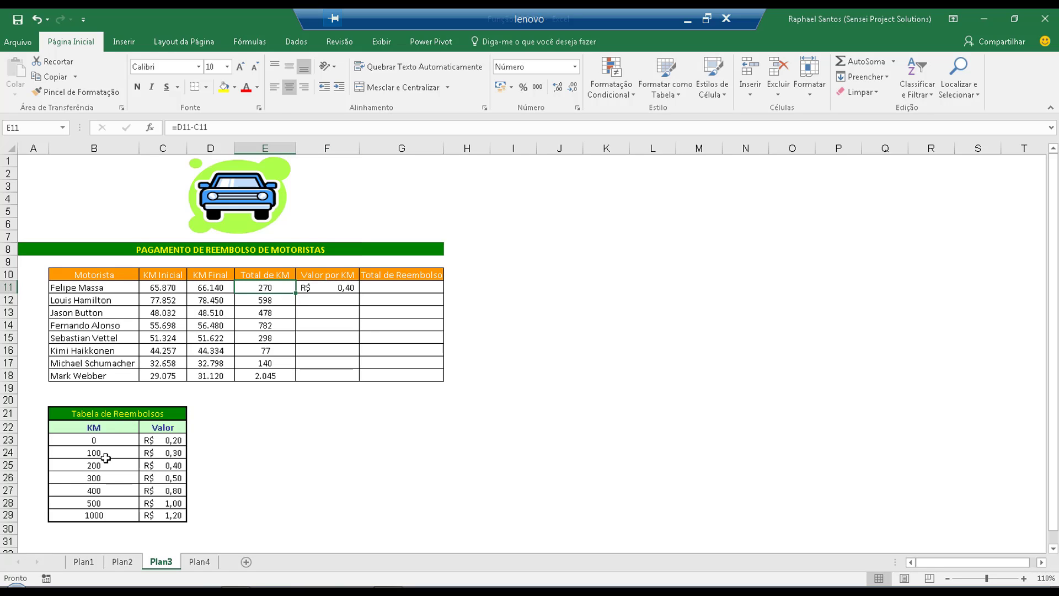
pyautogui.moveTo(117, 468); pyautogui.dragTo(166, 467)
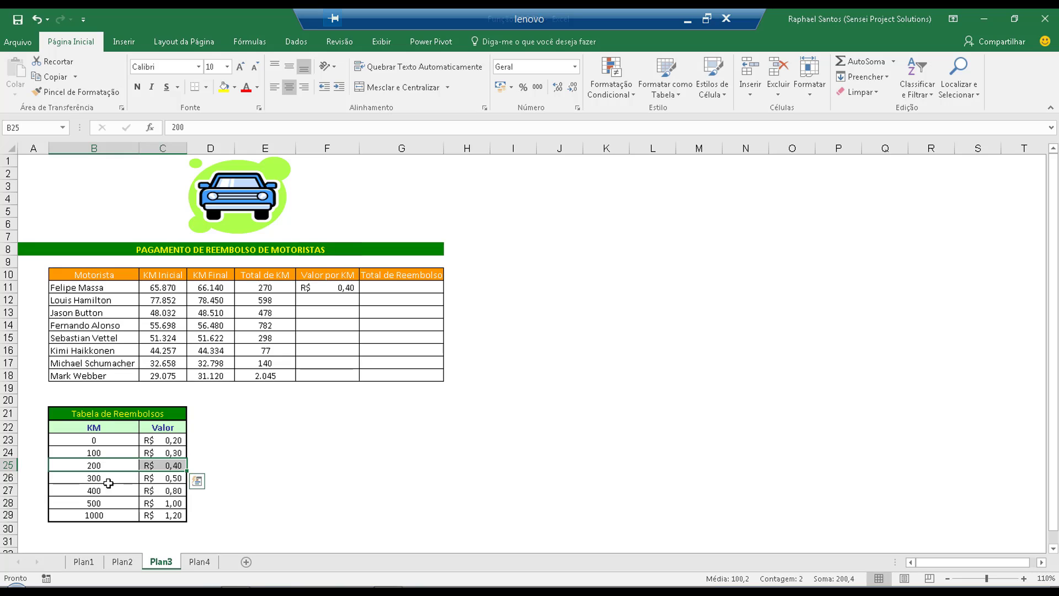
pyautogui.click(339, 288)
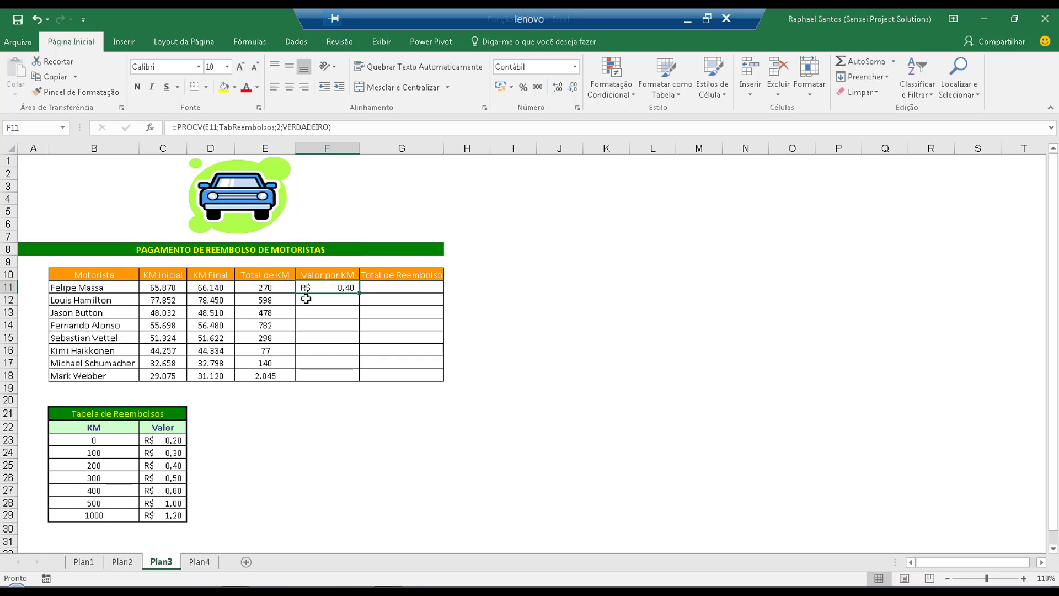
pyautogui.click(220, 290)
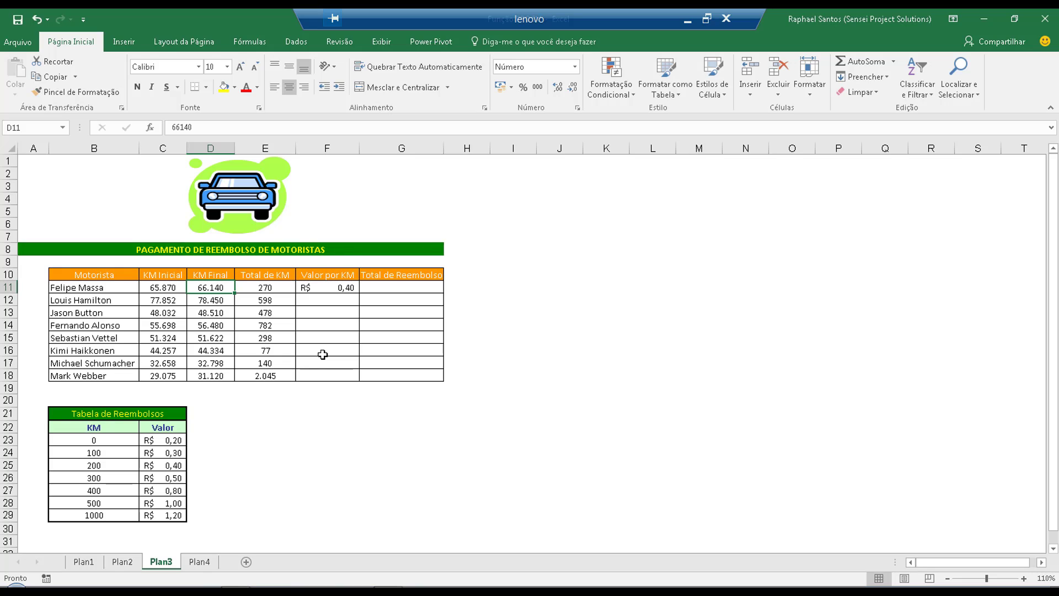
pyautogui.click(263, 287)
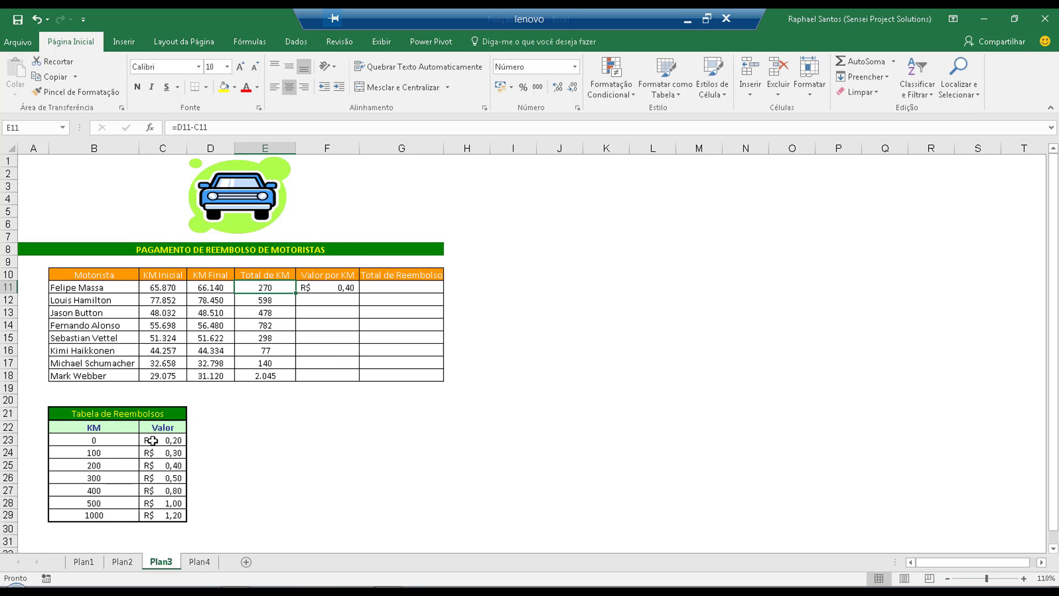
pyautogui.click(109, 477)
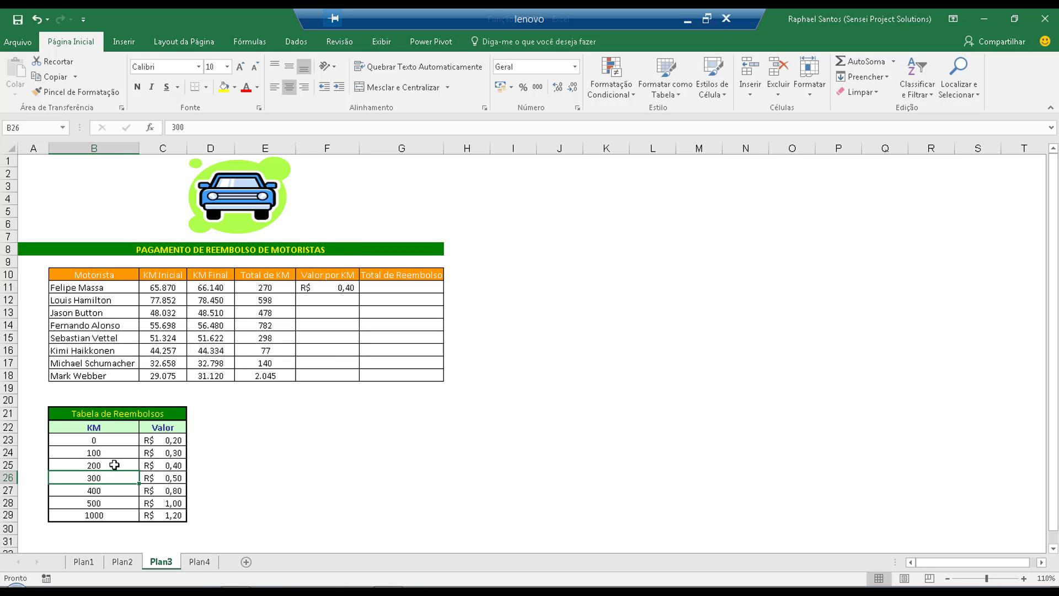
pyautogui.click(114, 465)
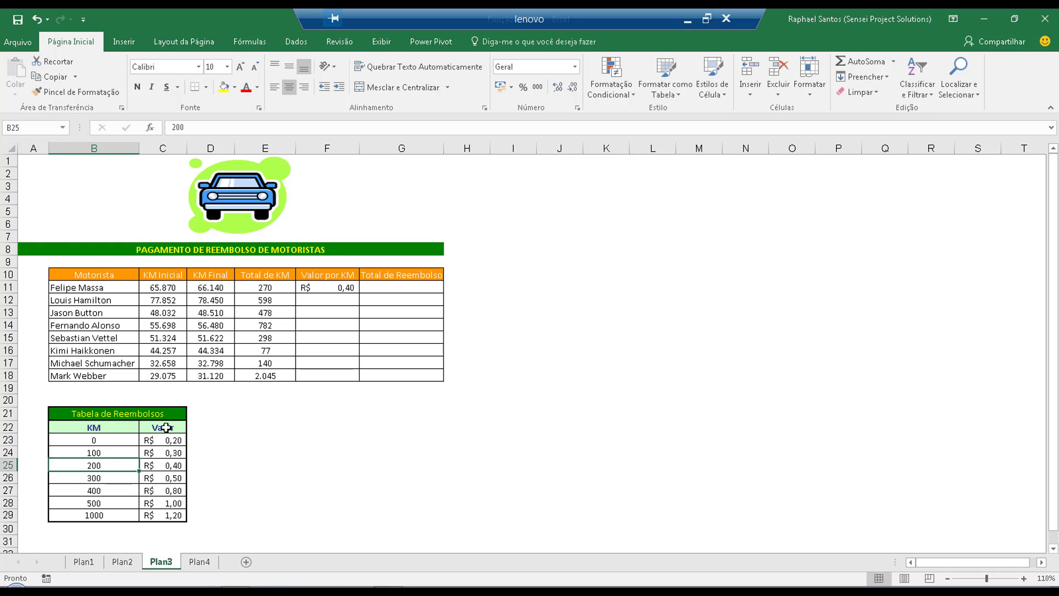
pyautogui.click(285, 288)
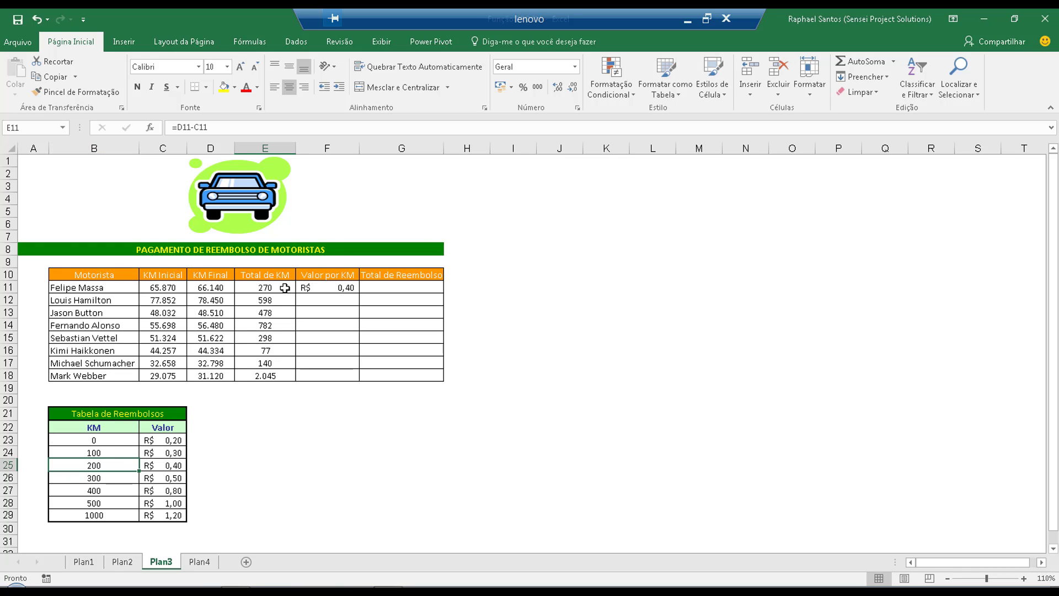
pyautogui.moveTo(102, 440); pyautogui.dragTo(154, 465)
pyautogui.click(100, 453)
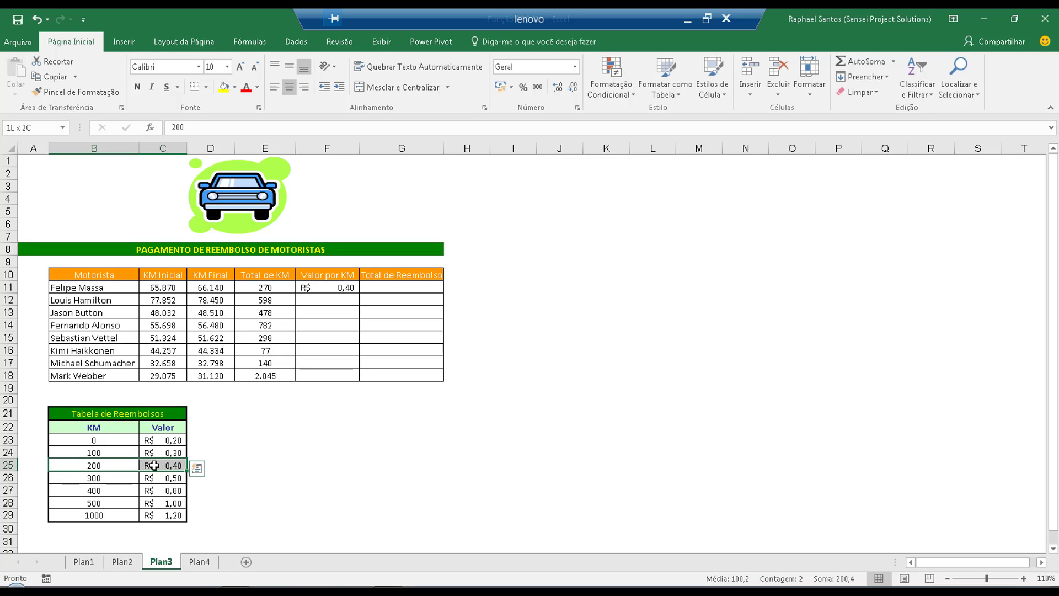
pyautogui.click(266, 286)
pyautogui.moveTo(117, 483); pyautogui.dragTo(159, 479)
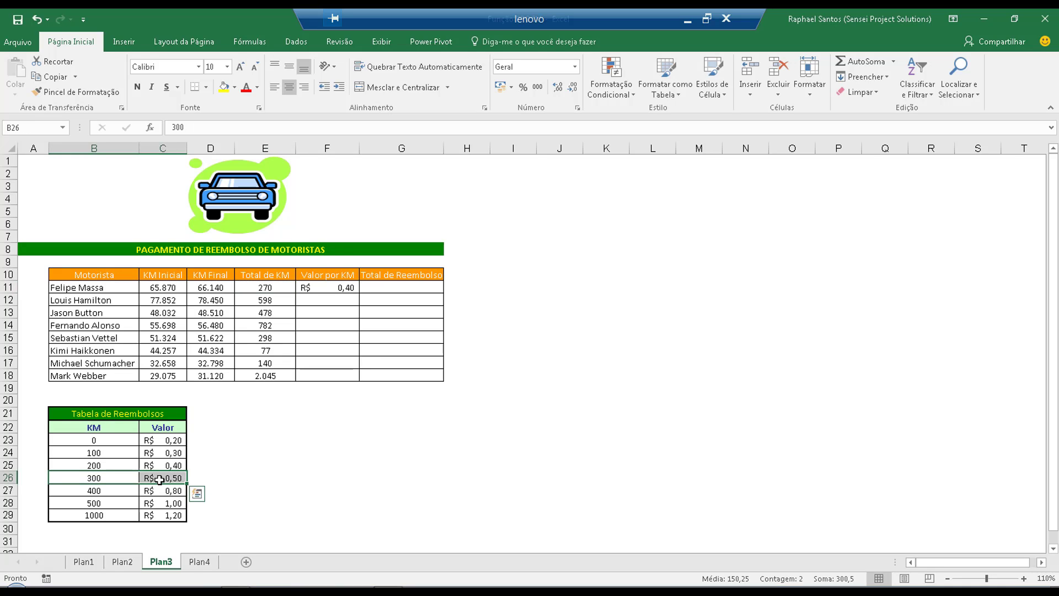
# Fill the PROCV formula from F11 down the Valor por KM column to F18.
pyautogui.click(273, 288)
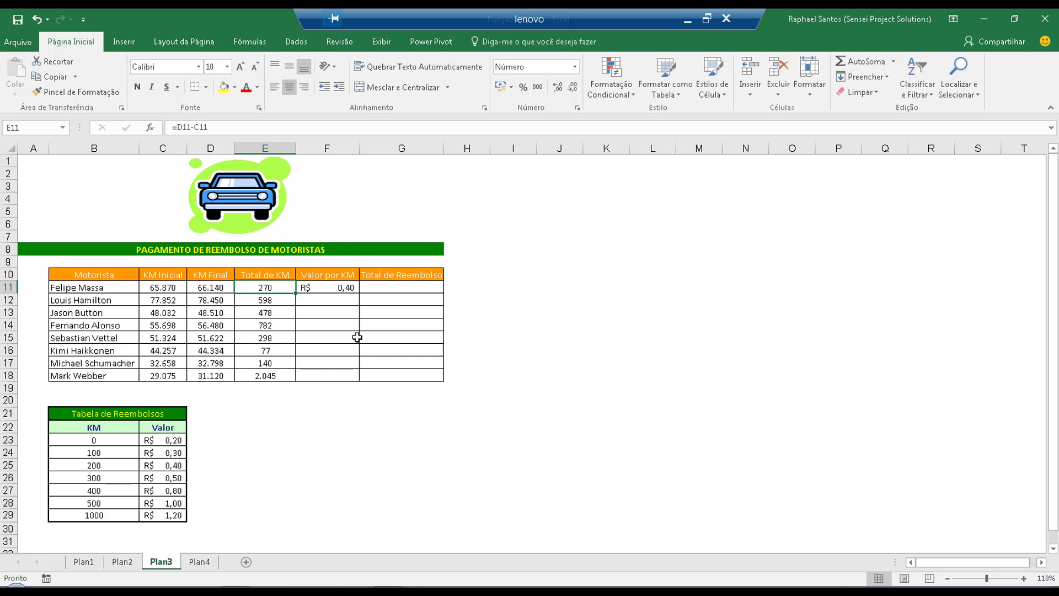
pyautogui.press('Right')
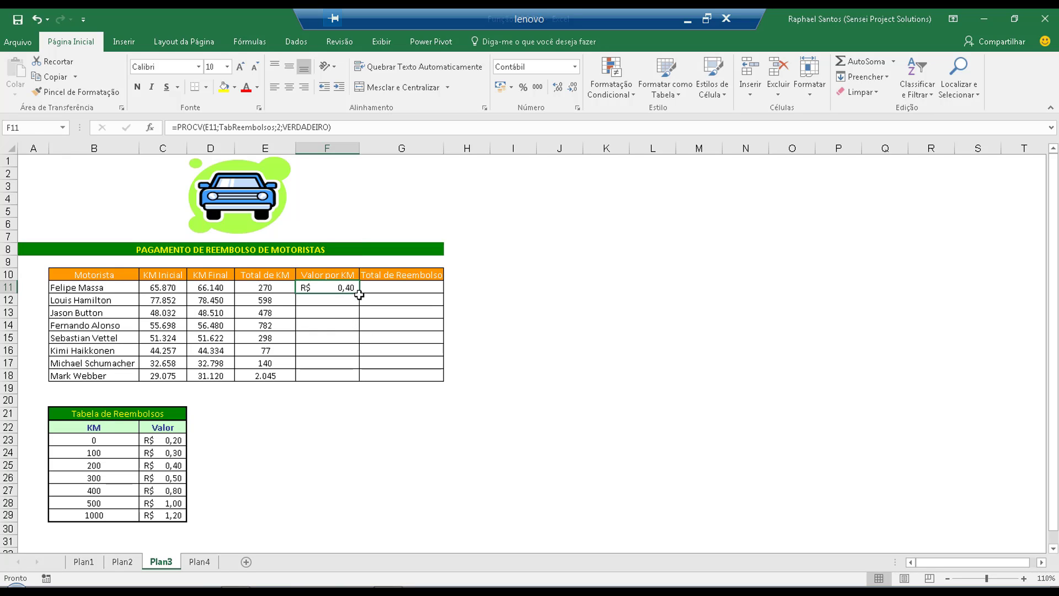
pyautogui.moveTo(359, 294); pyautogui.dragTo(354, 381)
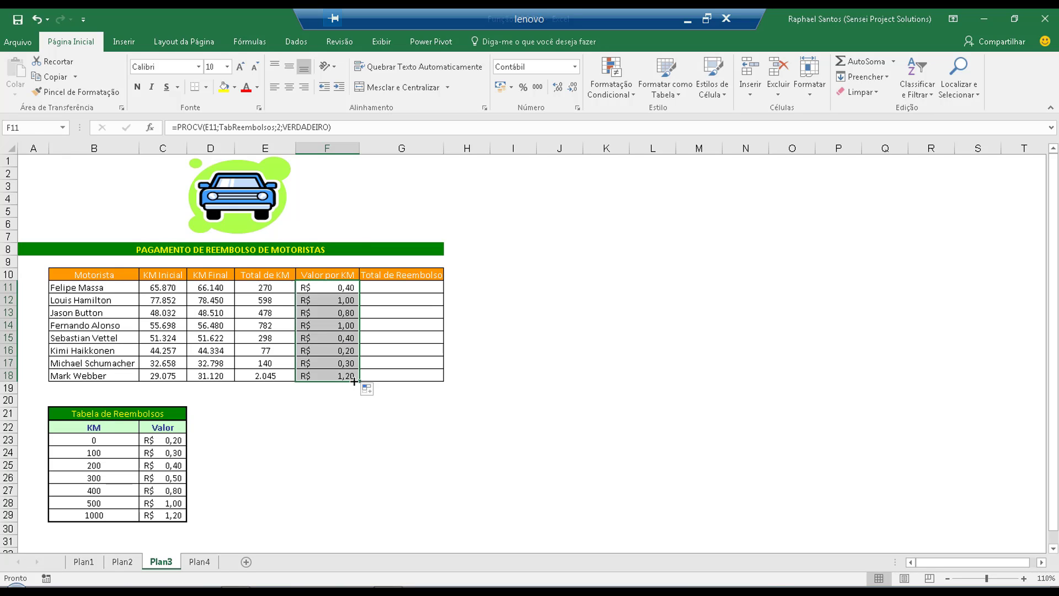
# Check the filled Valor por KM formulas of the second and third drivers, comparing the second driver's rate with the Total de KM.
pyautogui.press('Down')
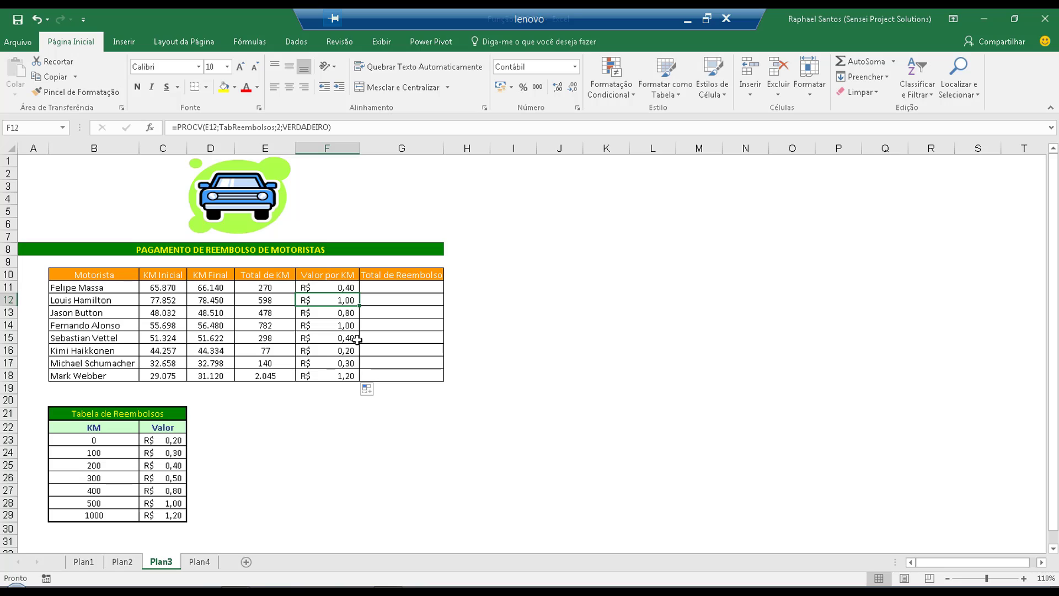
pyautogui.press('Down')
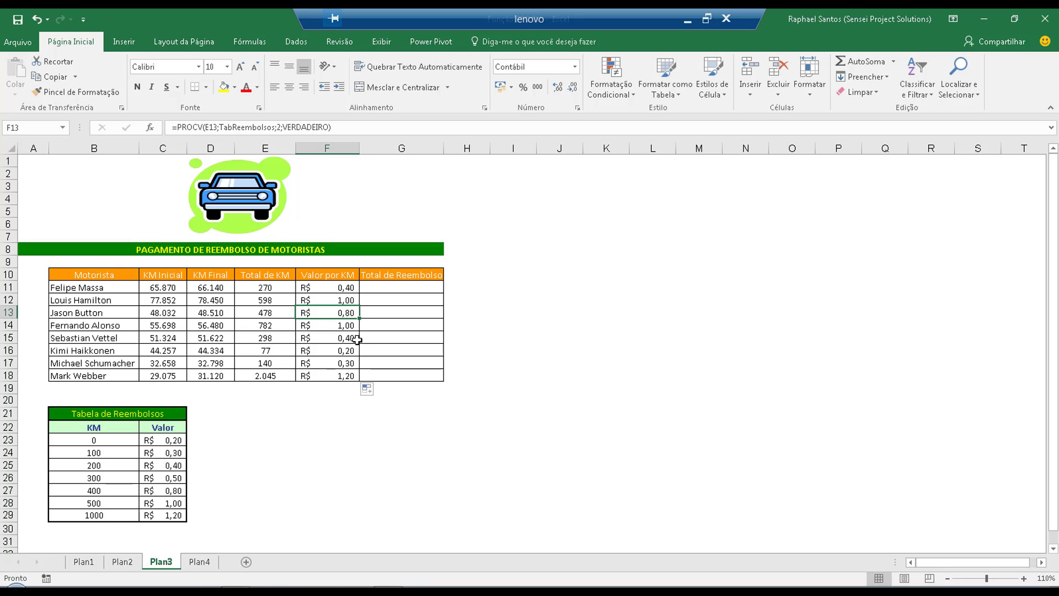
pyautogui.press('Up')
pyautogui.press('Left')
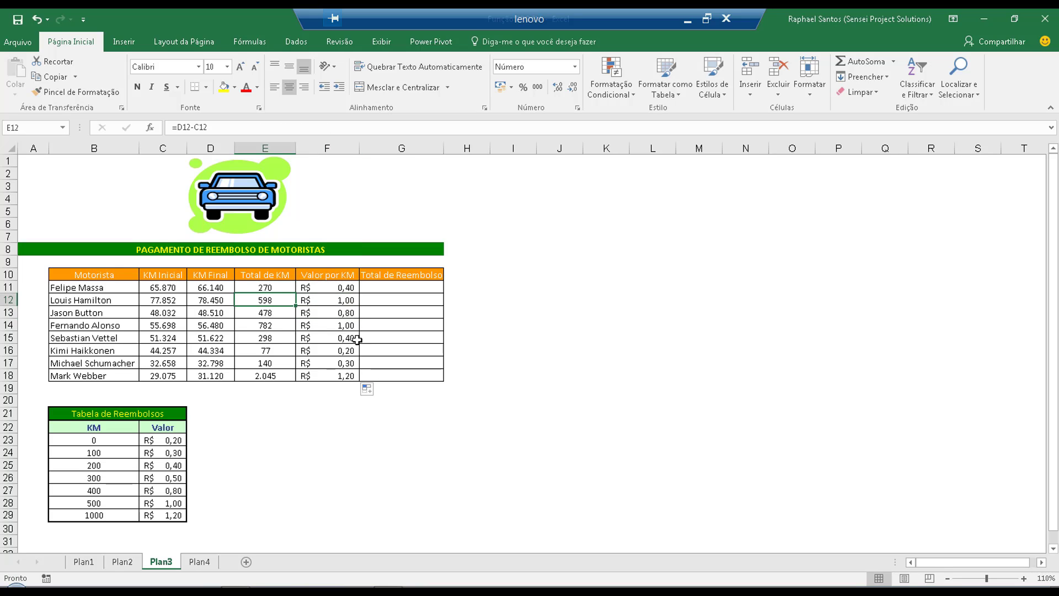
pyautogui.press('Right')
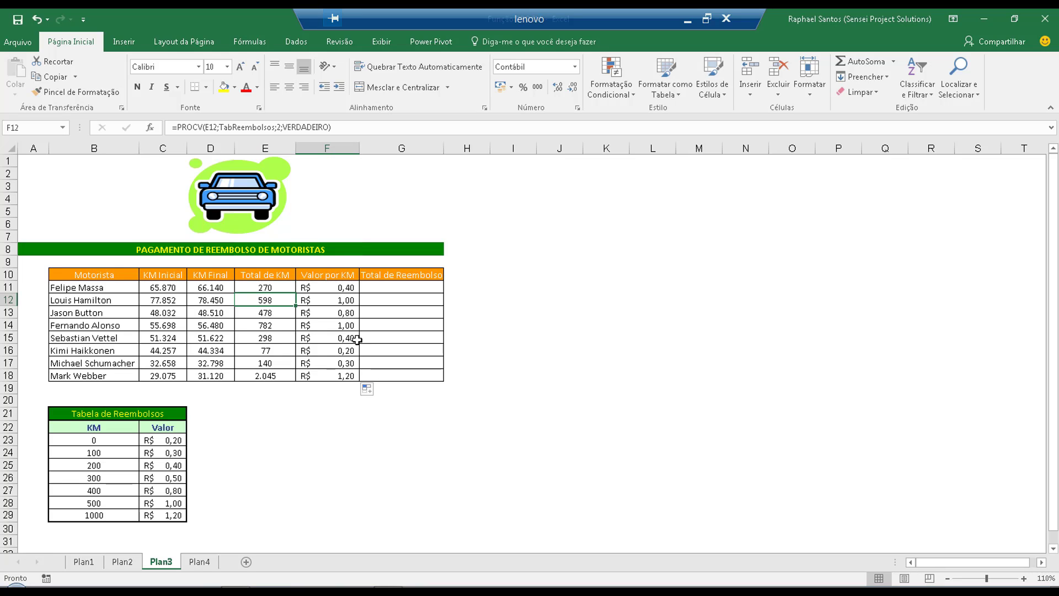
# Review the Valor por KM formulas down to row 15 and check that driver's Total de KM.
pyautogui.press('Down')
pyautogui.press('Down')
pyautogui.press('Down')
pyautogui.press('Down')
pyautogui.press('Up')
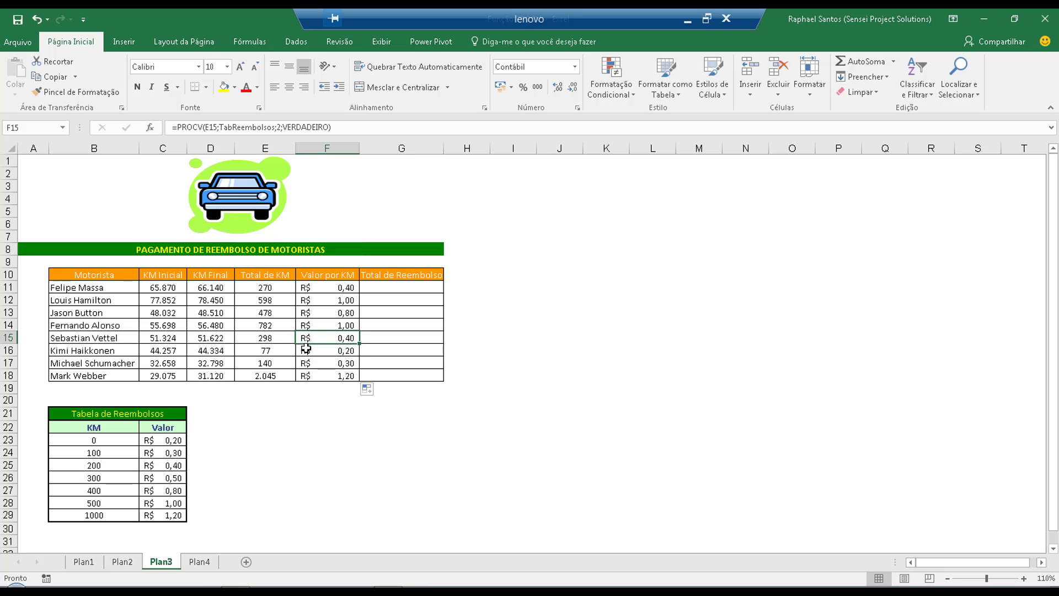
pyautogui.click(113, 341)
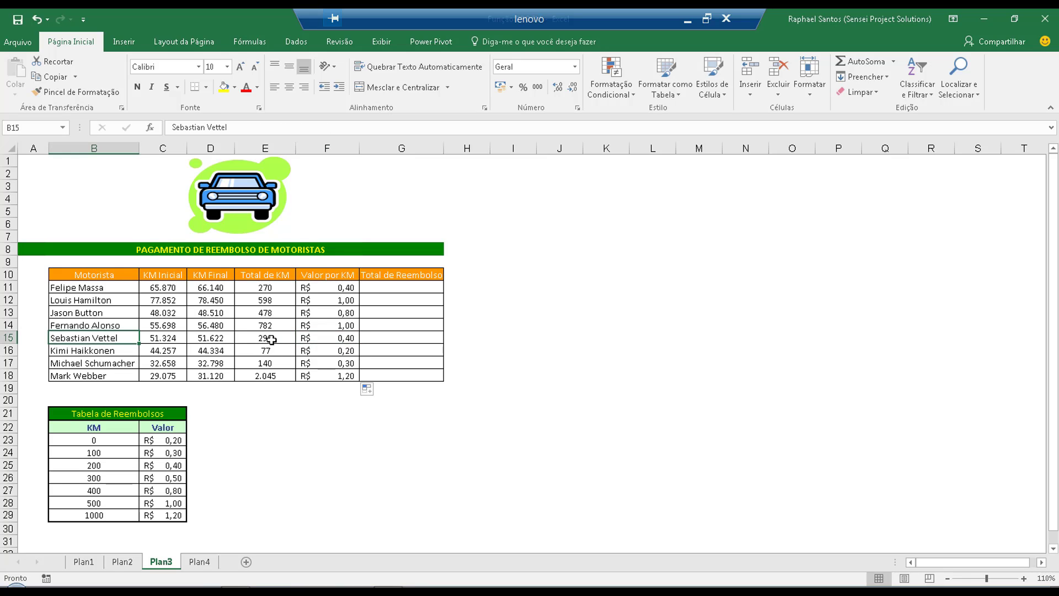
pyautogui.click(267, 339)
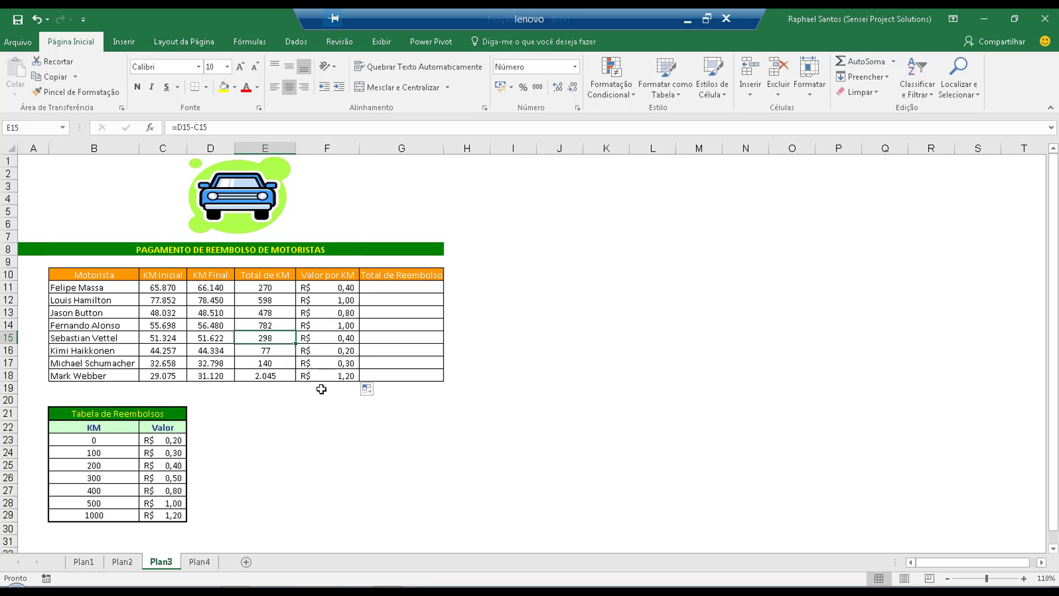
# Change the KM Final of the row 15 driver to 51624.
pyautogui.press('Left')
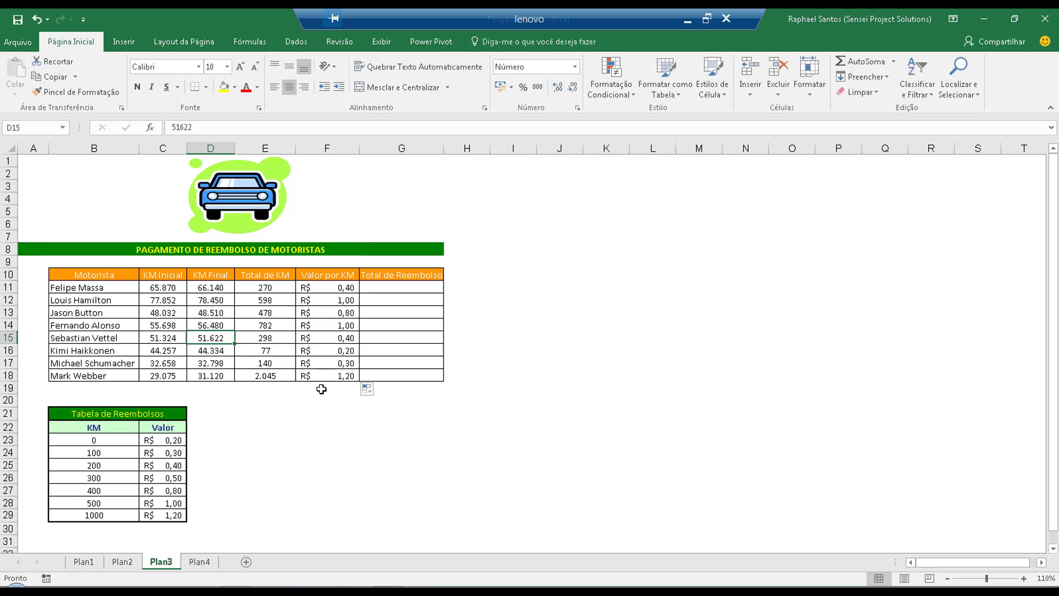
pyautogui.press('F2')
pyautogui.press('BackSpace')
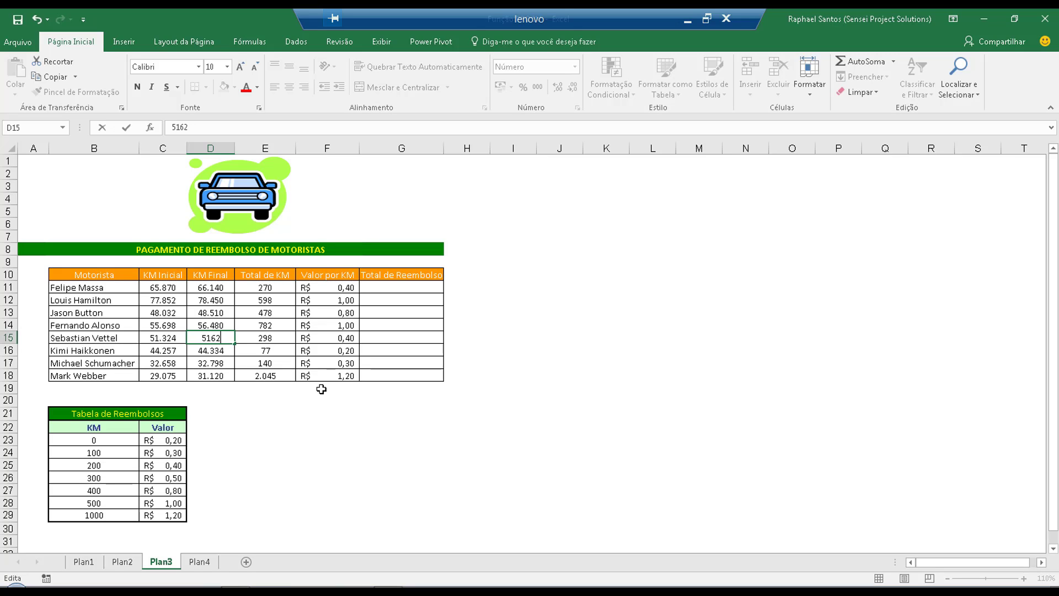
pyautogui.write('4')
pyautogui.press('Return')
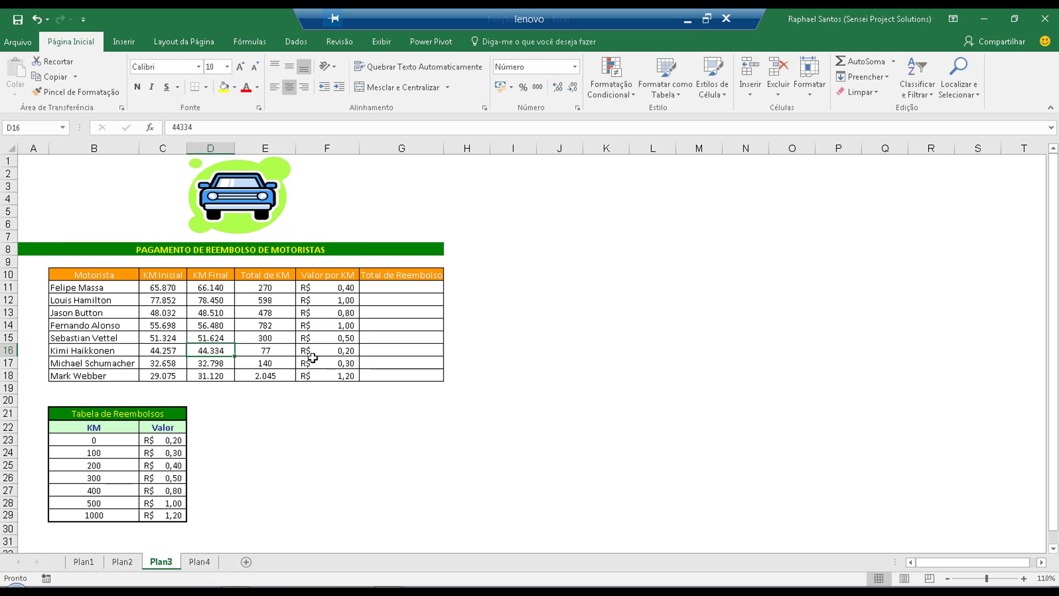
# Compare row 15's recalculated Total de KM and Valor por KM with the 300 and 200 KM brackets in the Tabela de Reembolsos.
pyautogui.click(290, 340)
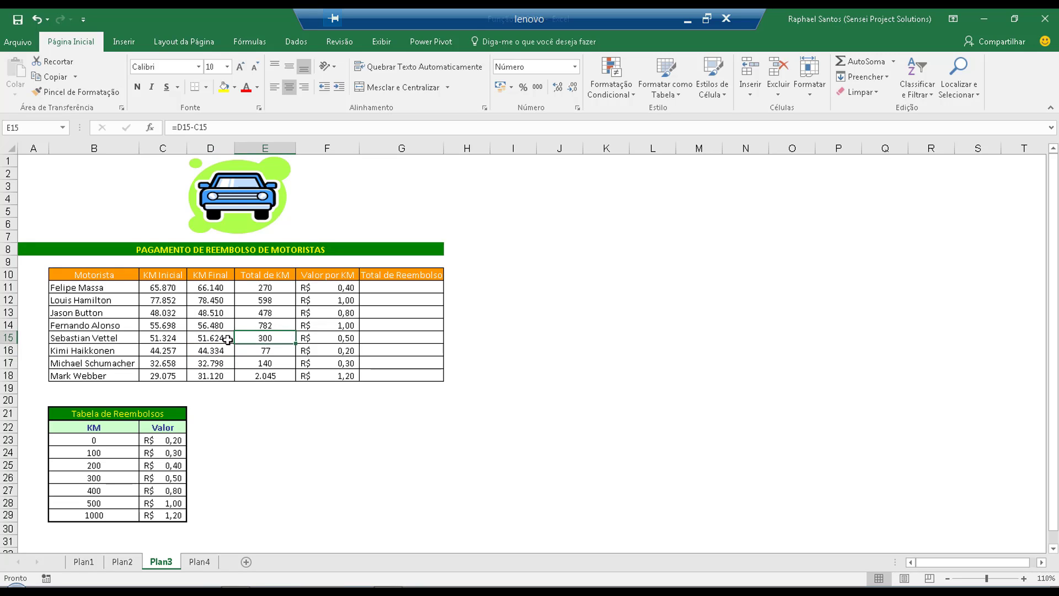
pyautogui.click(334, 338)
pyautogui.click(164, 479)
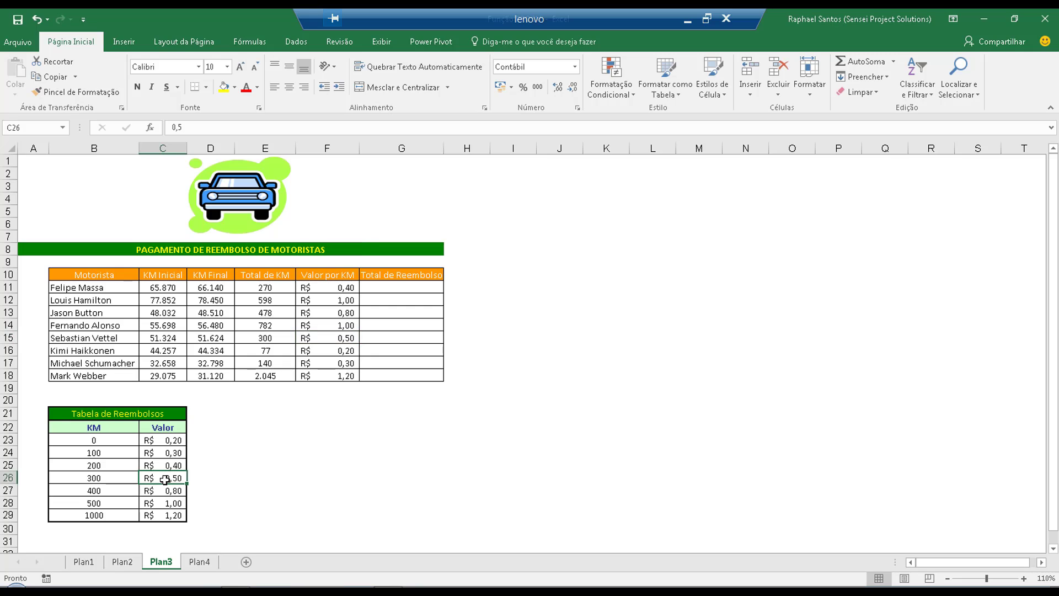
pyautogui.click(174, 464)
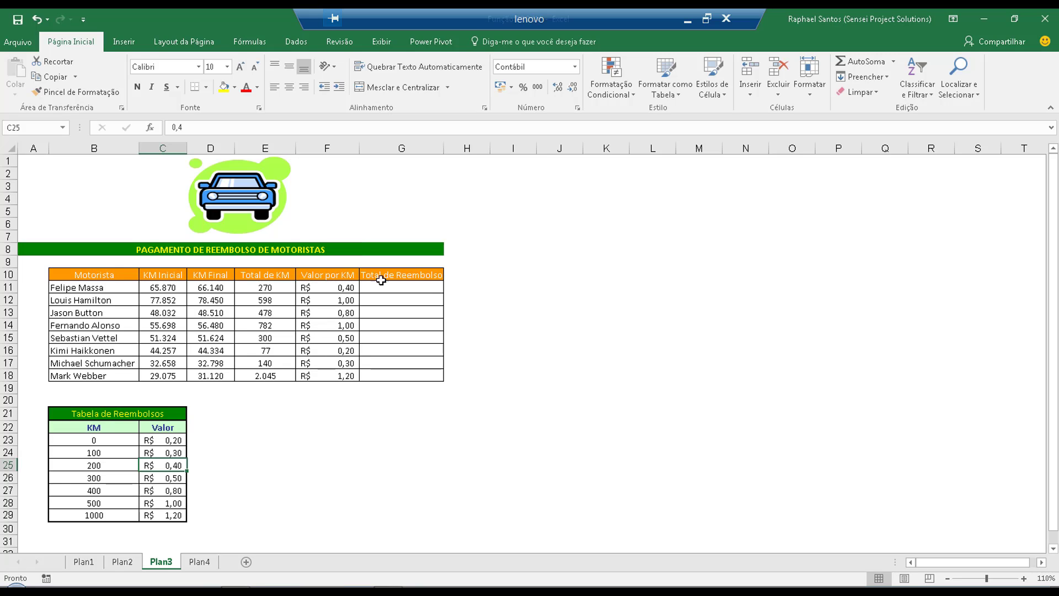
# Calculate Total de Reembolso in G11 with the formula =E11*F11 and fill it down to G18.
pyautogui.click(363, 286)
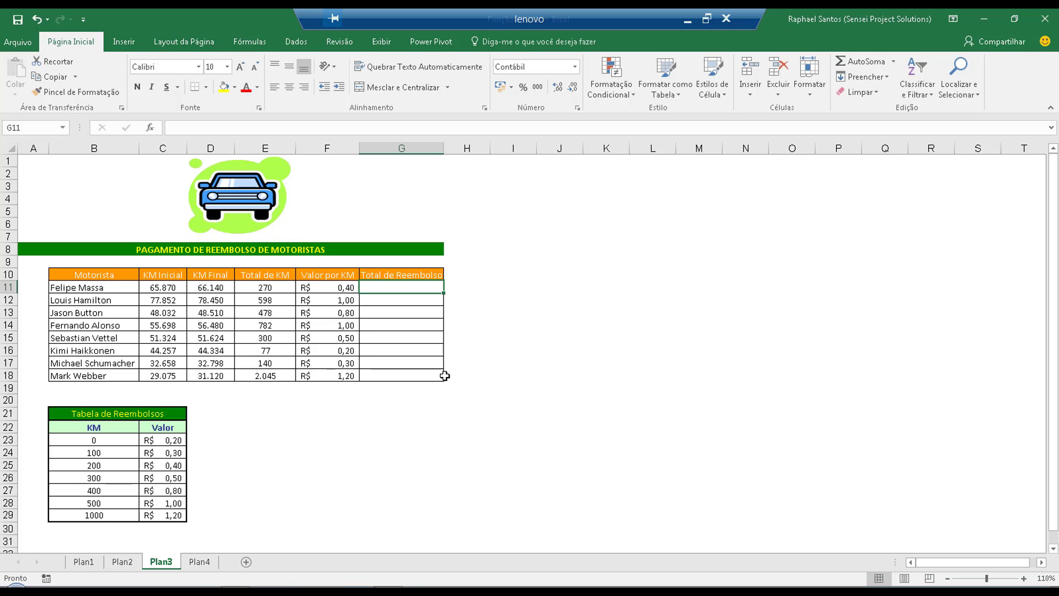
pyautogui.write('=')
pyautogui.click(264, 287)
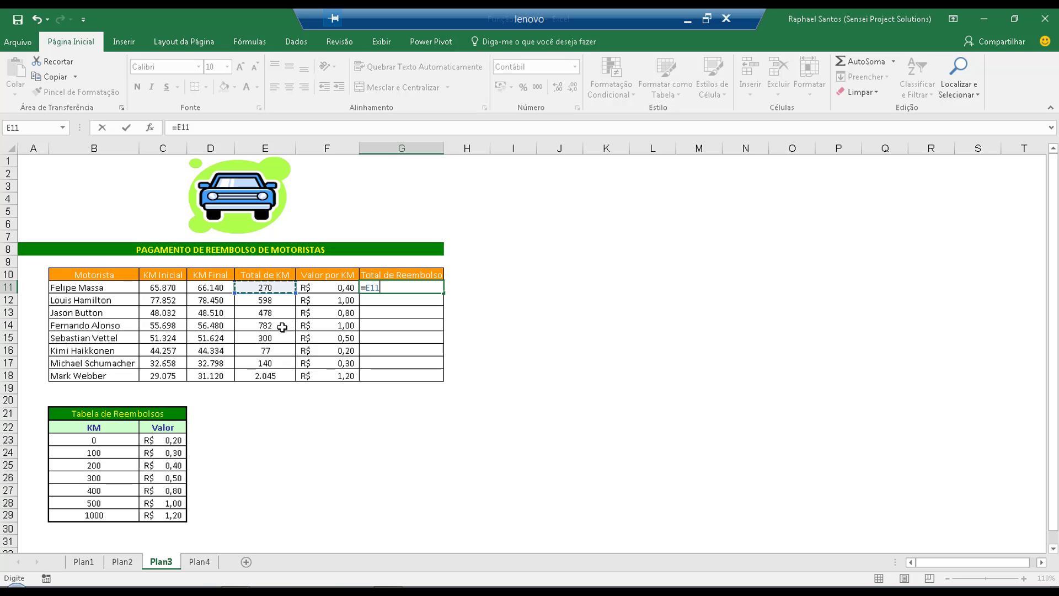
pyautogui.write('*')
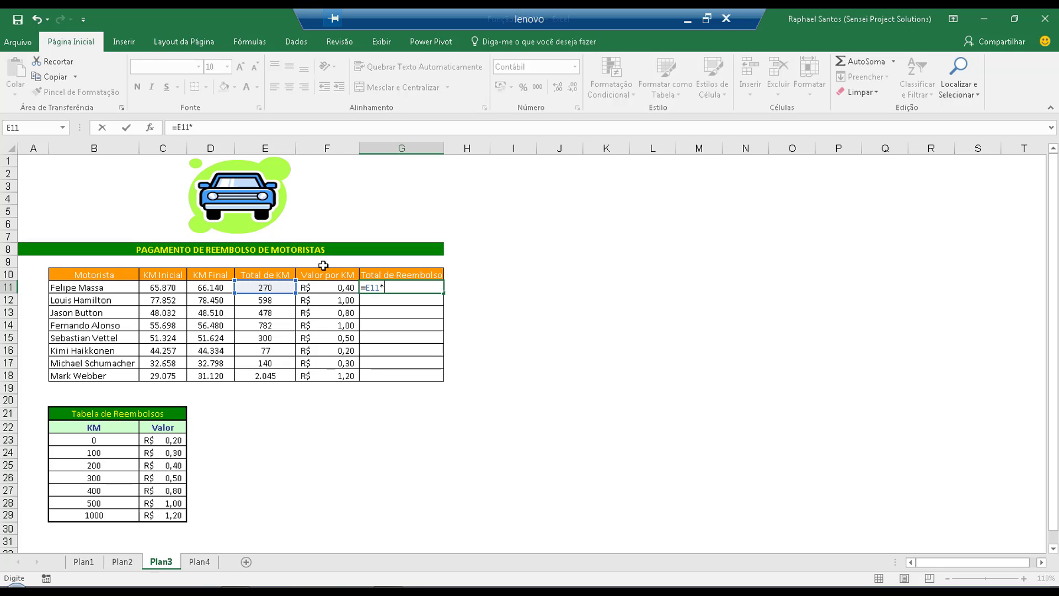
pyautogui.click(340, 289)
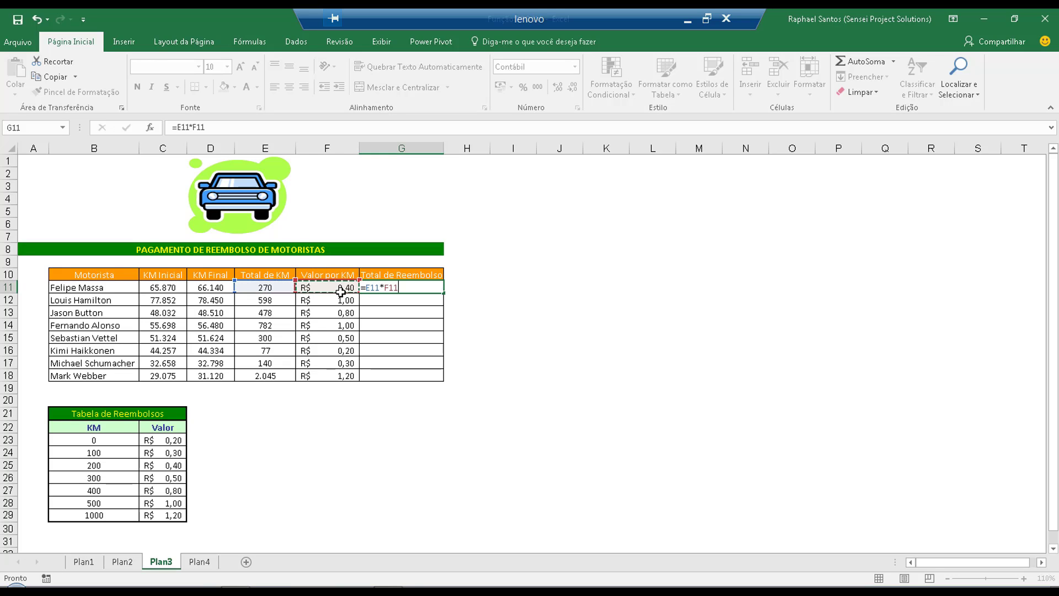
pyautogui.press('Return')
pyautogui.click(427, 284)
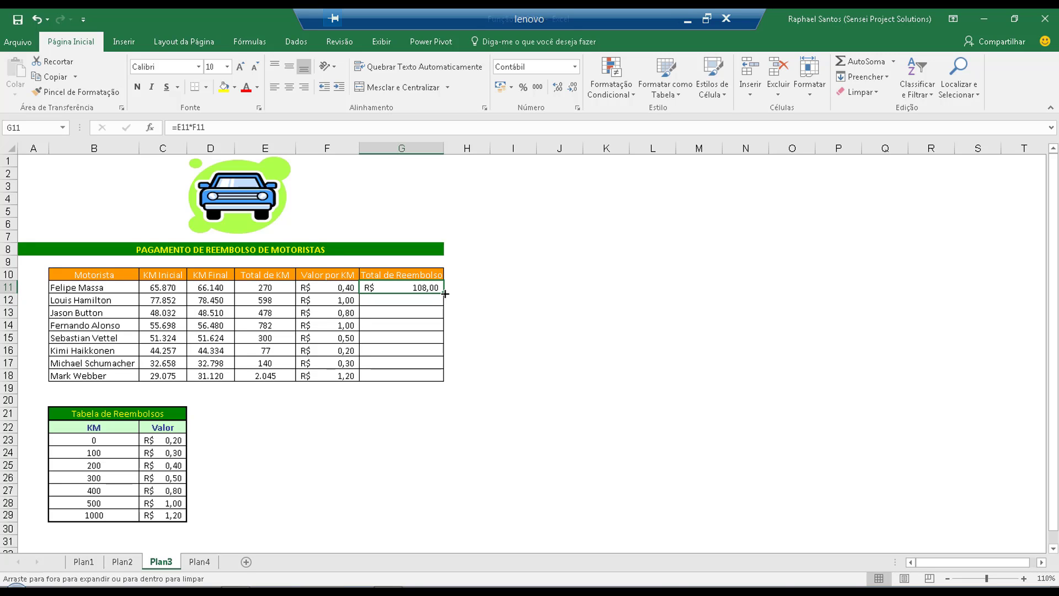
pyautogui.doubleClick(443, 293)
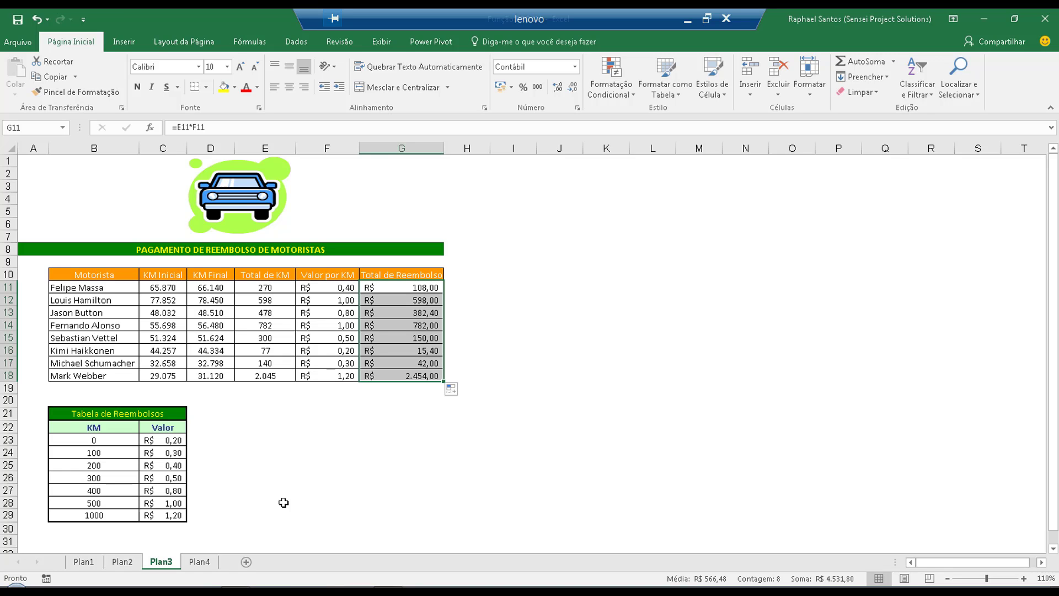
# Switch to the Plan4 worksheet.
pyautogui.click(201, 563)
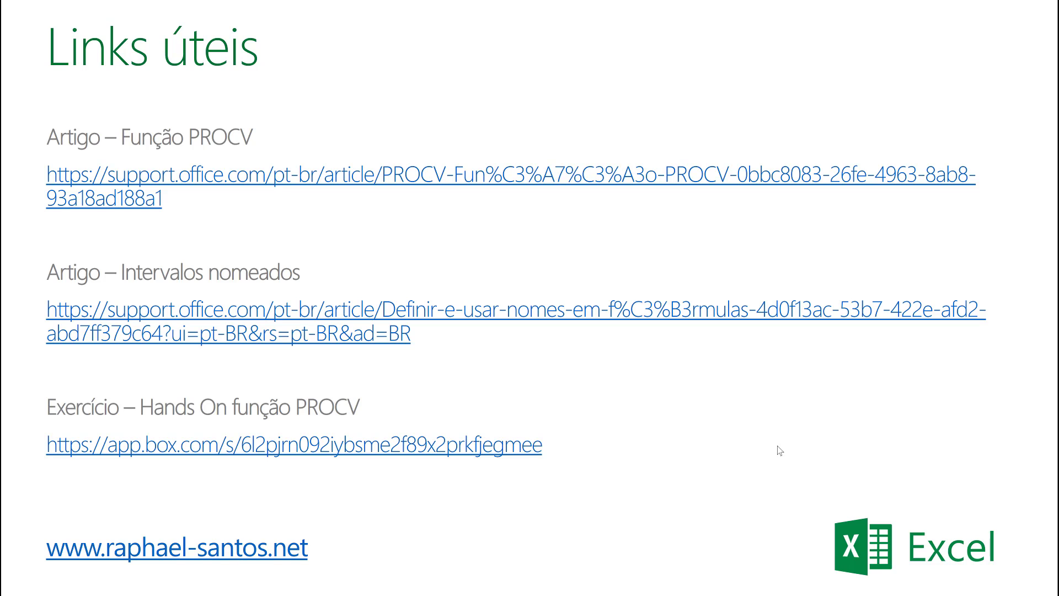
pyautogui.press('Right')
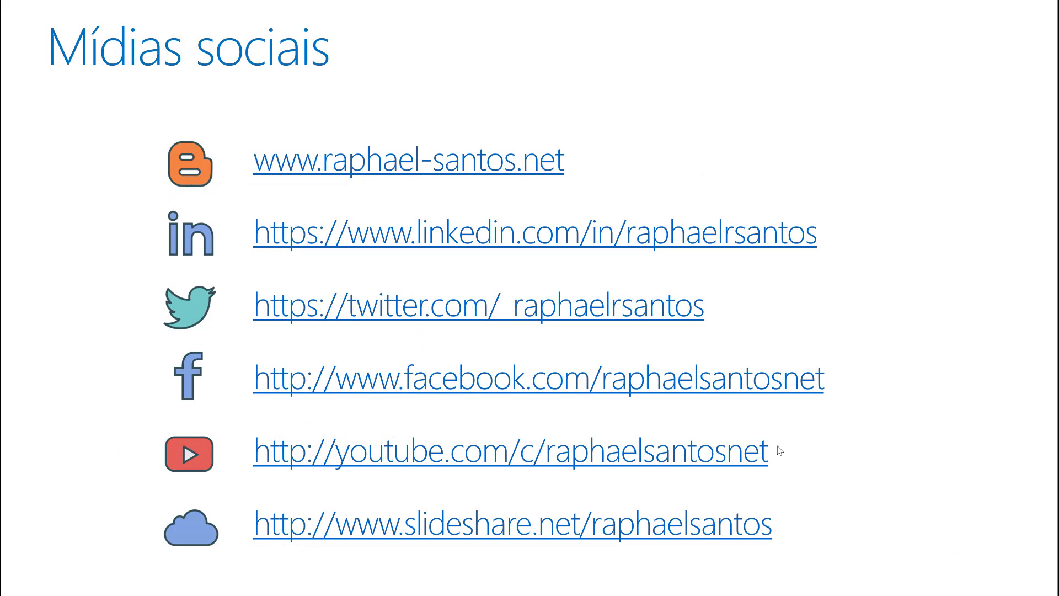